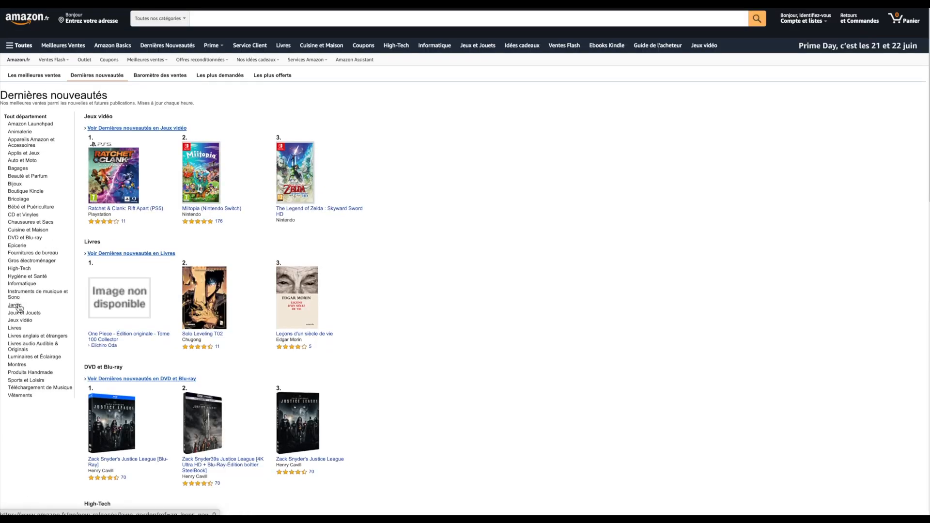
Open the Jardin new releases and view the FLASHVIN 4000 V foldable electric mosquito racket's product page
left_click(19, 306)
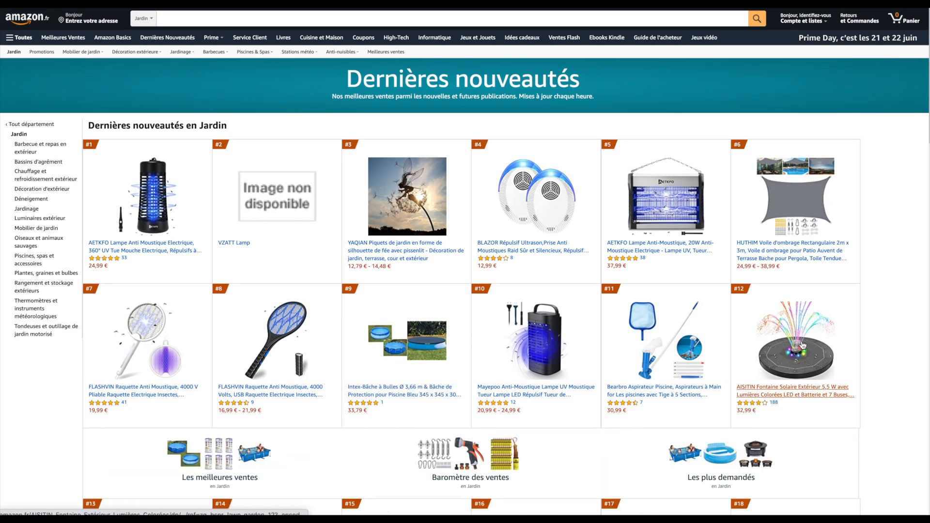
scroll(861, 330, "down", 1)
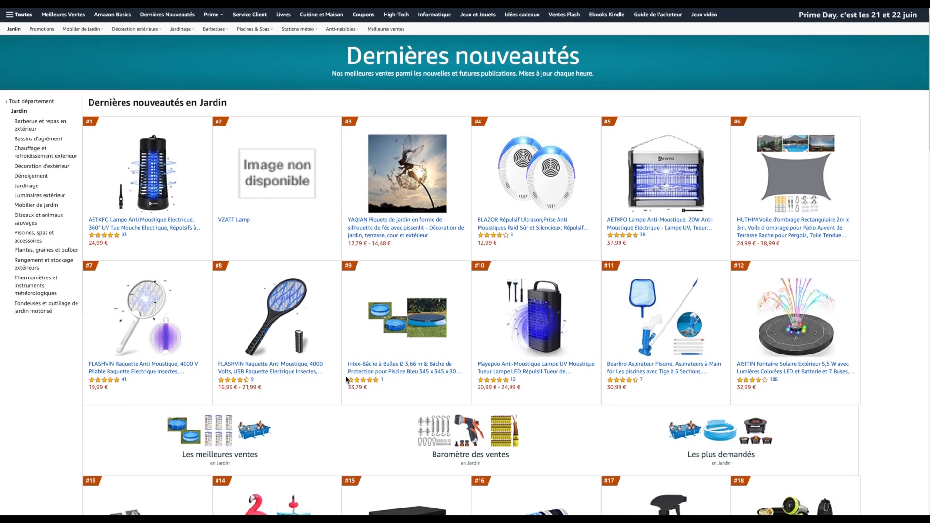
left_click(177, 372)
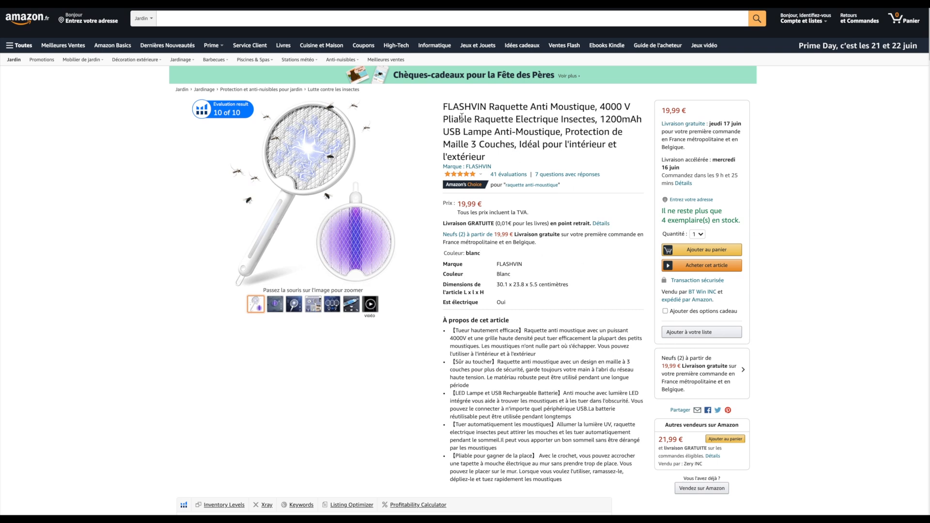
Examine the FLASHVIN racket's title, bullet points, sales chart and product description
left_click_drag(443, 107, 533, 156)
left_click_drag(454, 330, 580, 471)
scroll(580, 471, "down", 20)
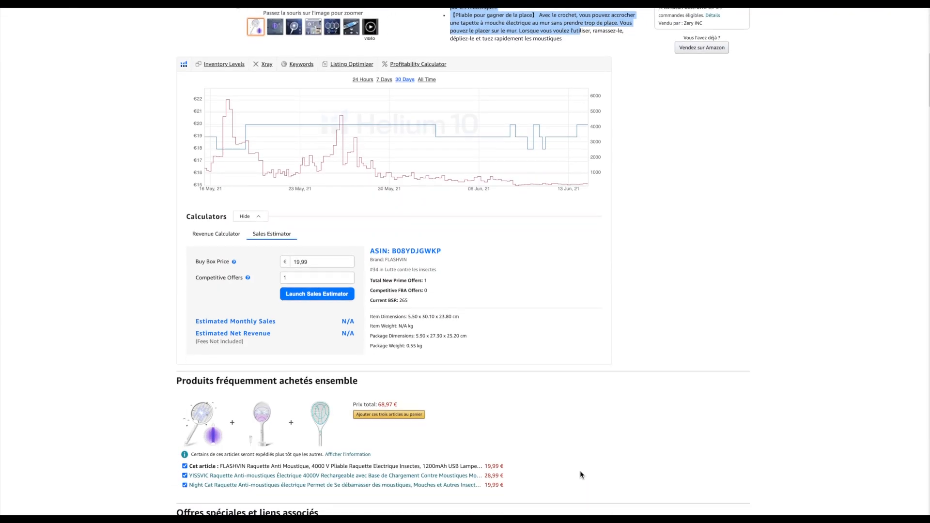
scroll(580, 470, "up", 3)
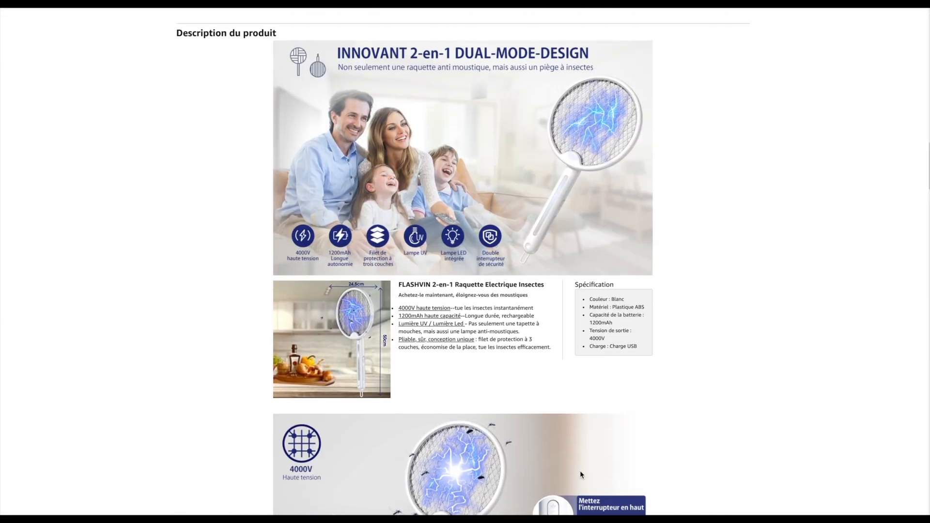
left_click_drag(174, 79, 154, 79)
left_click(298, 80)
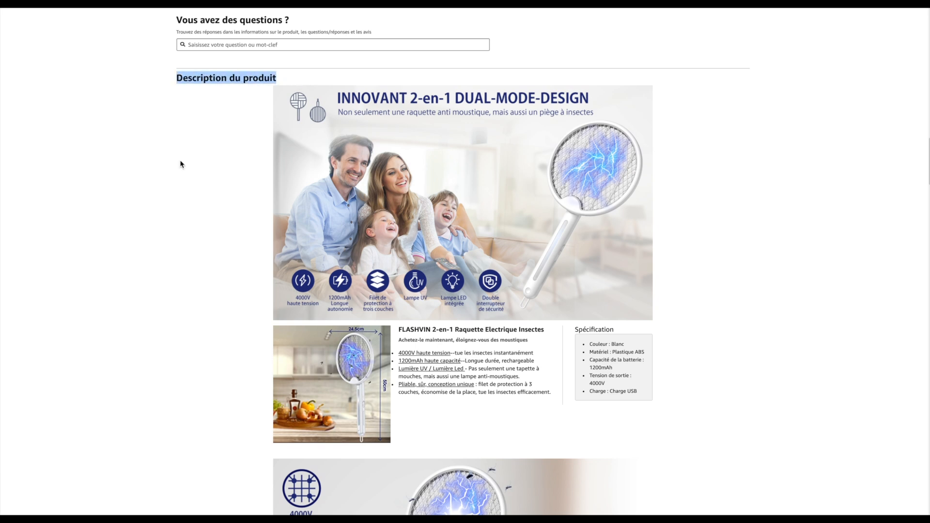
scroll(181, 164, "down", 2)
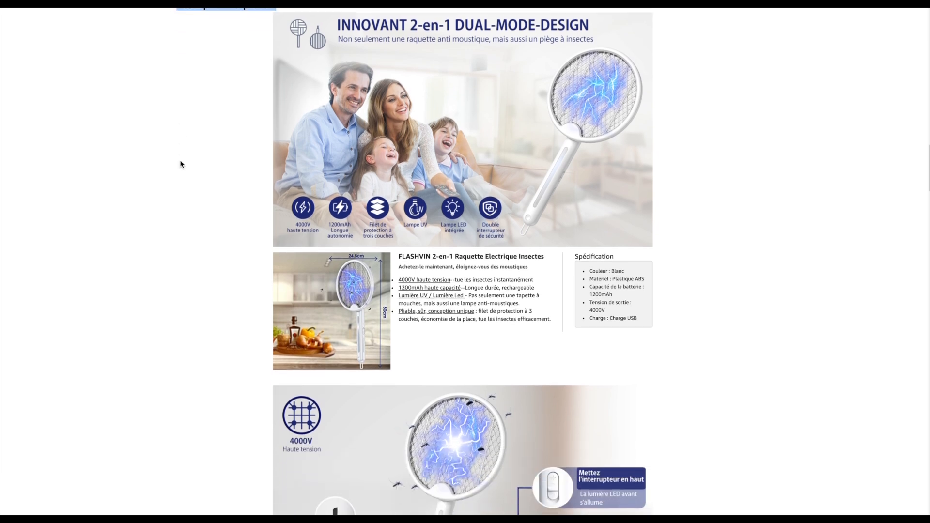
scroll(180, 164, "up", 12)
scroll(180, 164, "up", 4)
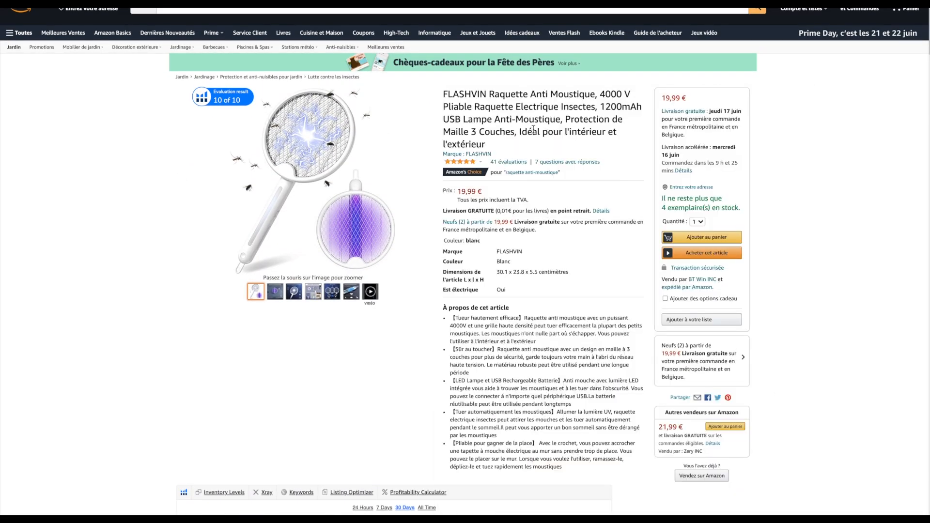
Search all categories for "Raquette Electrique Insectes", copied from the product title, and restrict the results to free delivery
left_click_drag(475, 107, 594, 109)
key("ctrl+c")
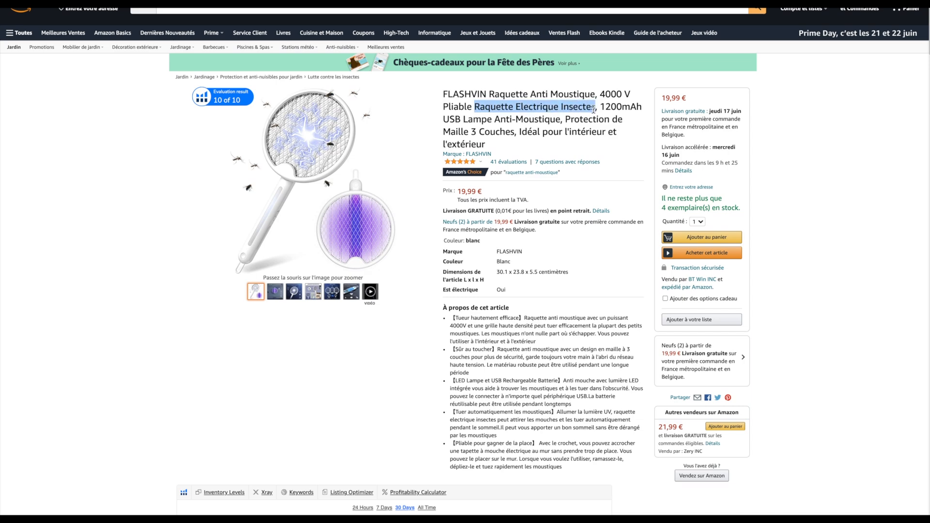
scroll(167, 136, "up", 1)
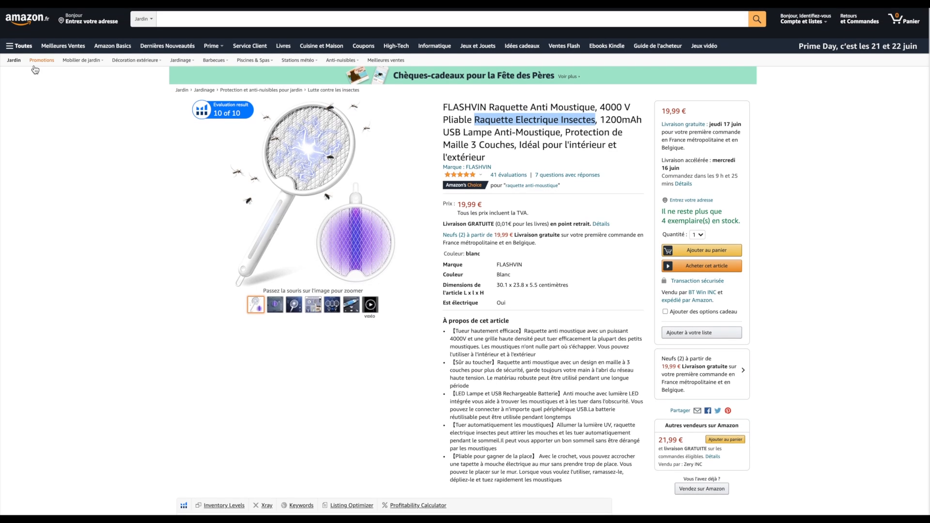
left_click(26, 28)
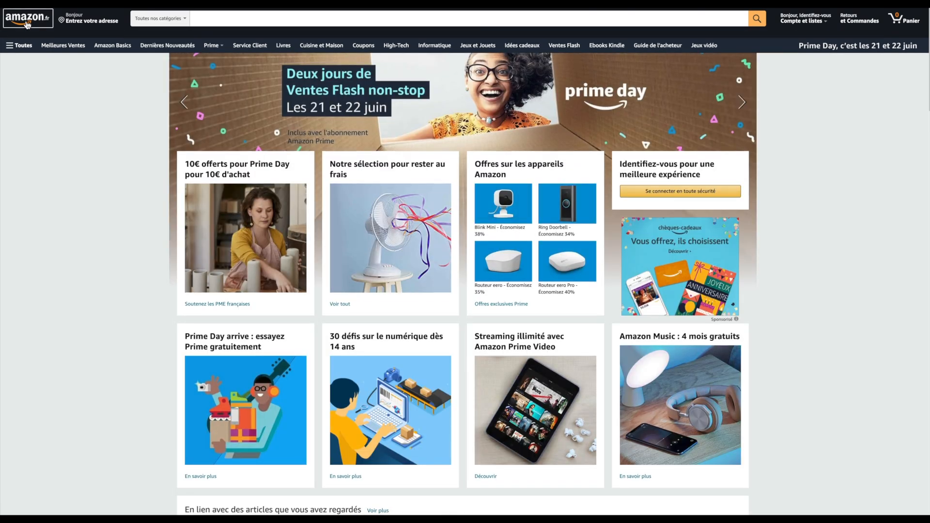
left_click(207, 17)
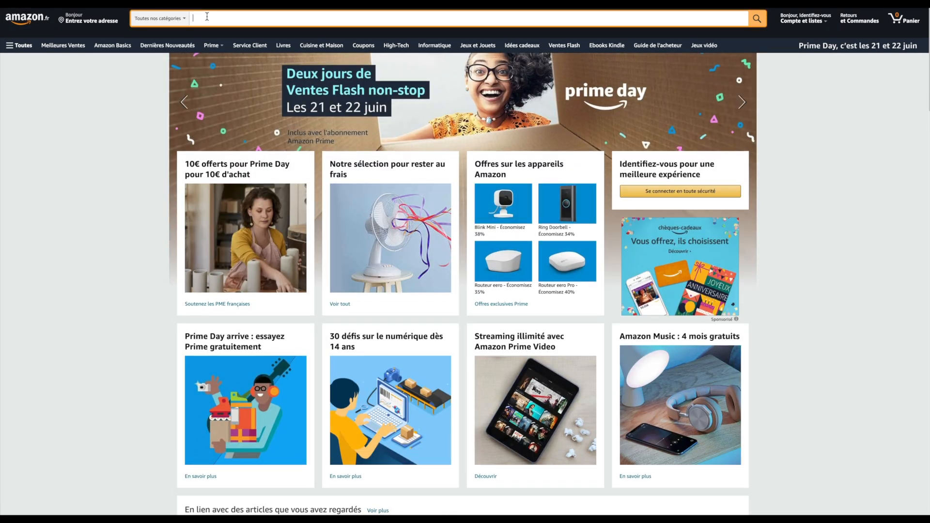
key("ctrl+v")
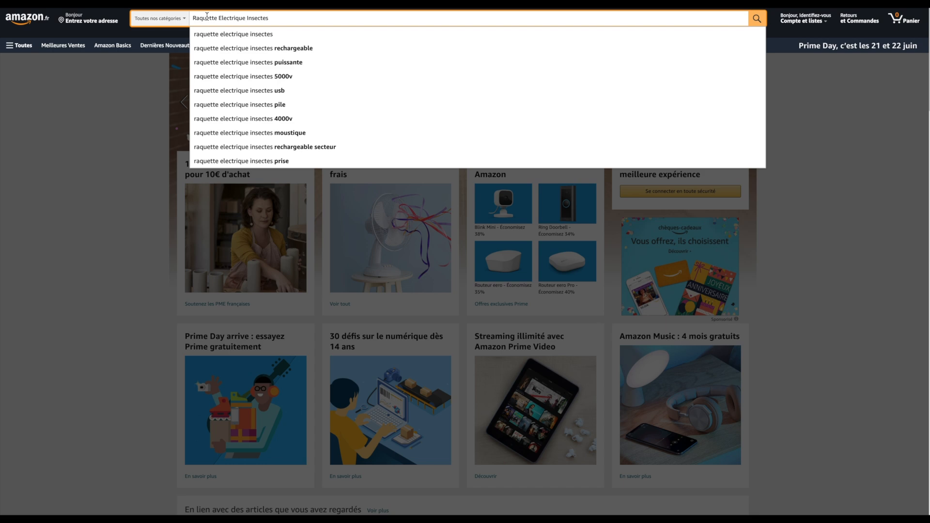
key("Return")
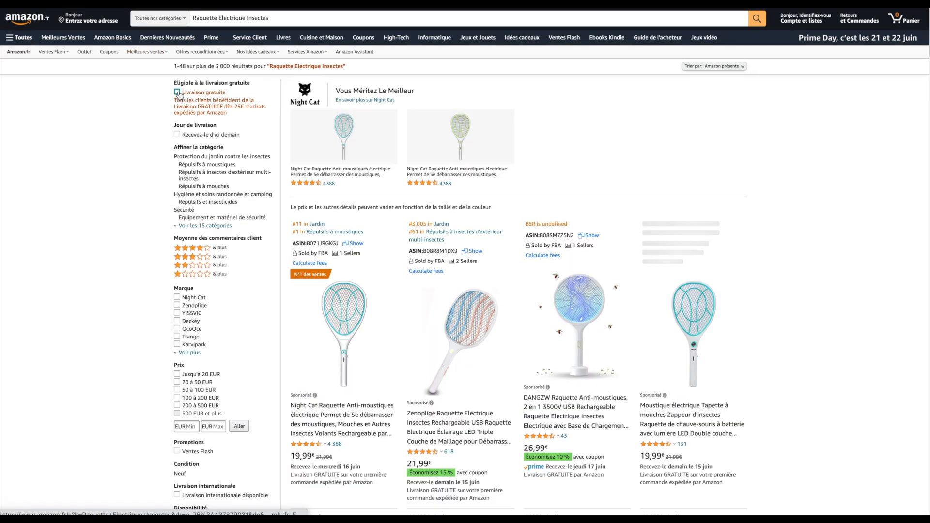
left_click(177, 103)
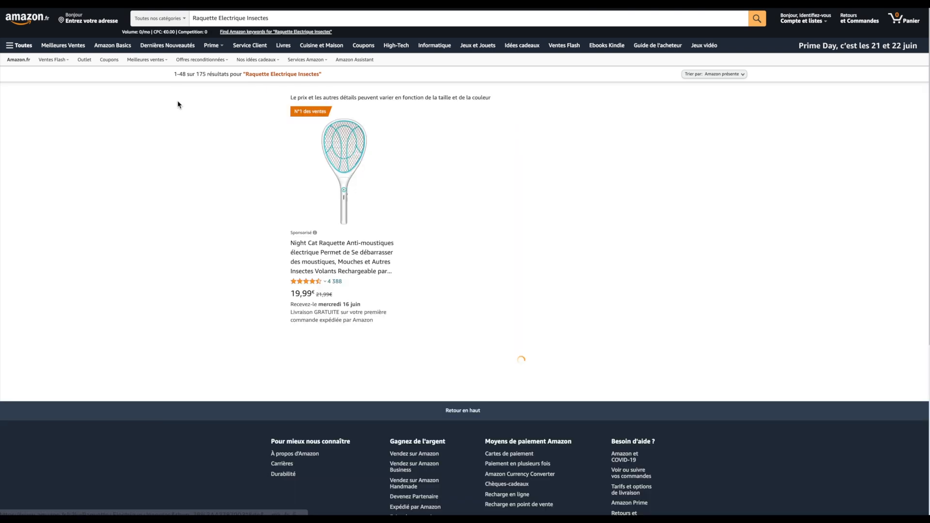
Examine the free-delivery racket listings, comparing their prices, reviews, sellers and sales ranks
scroll(139, 209, "down", 3)
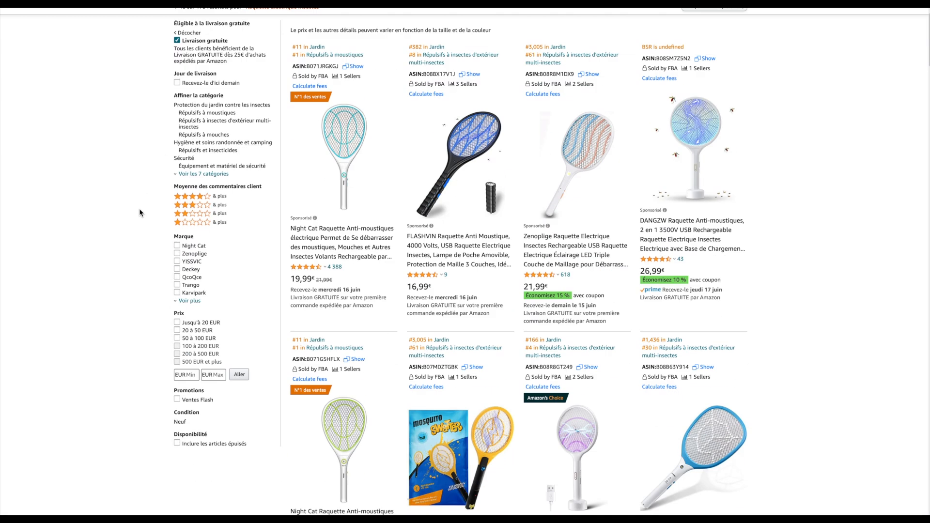
scroll(139, 209, "up", 3)
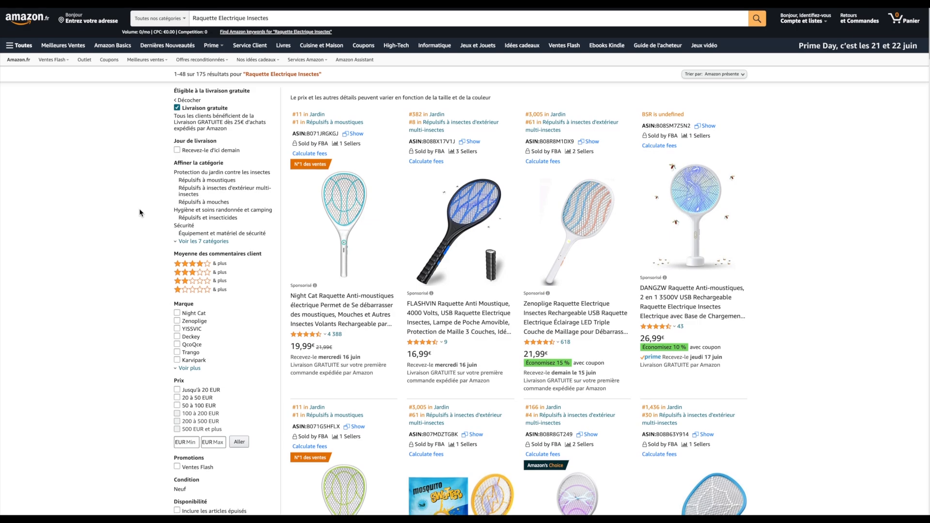
scroll(140, 211, "down", 8)
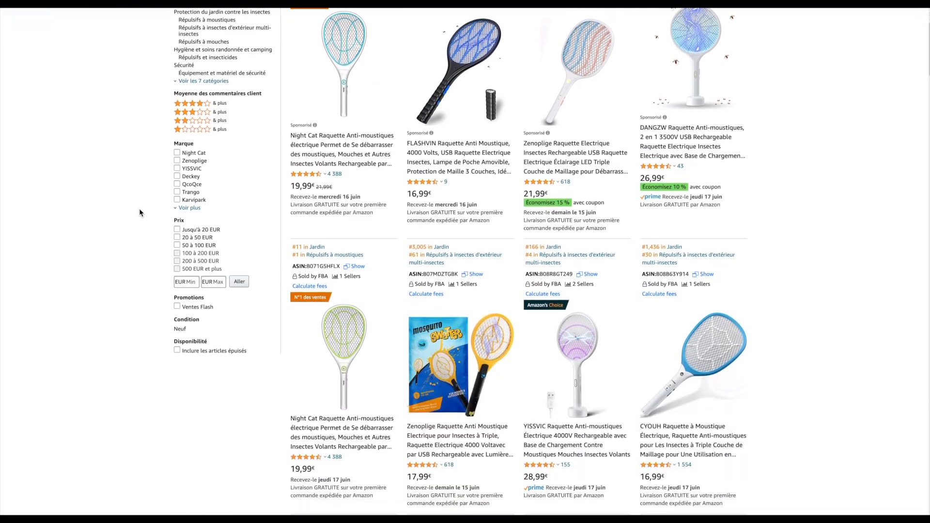
scroll(140, 212, "down", 20)
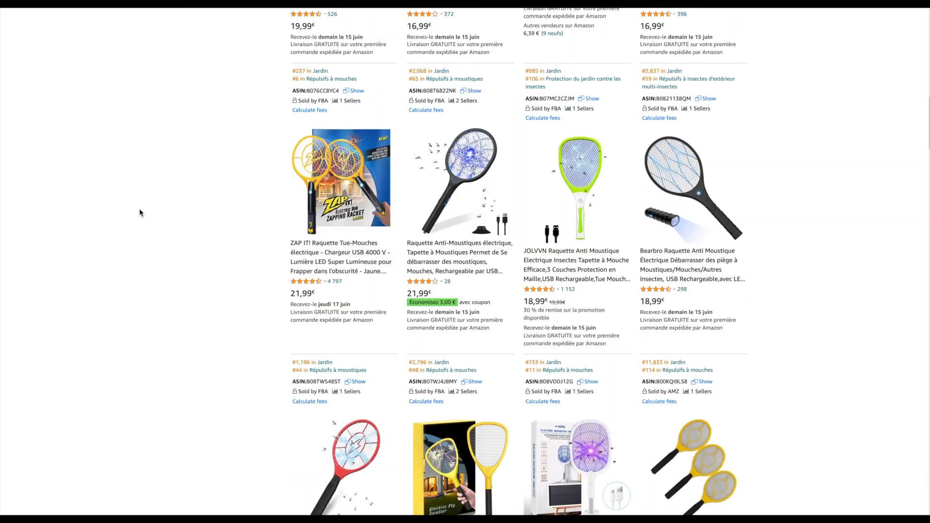
scroll(139, 213, "down", 20)
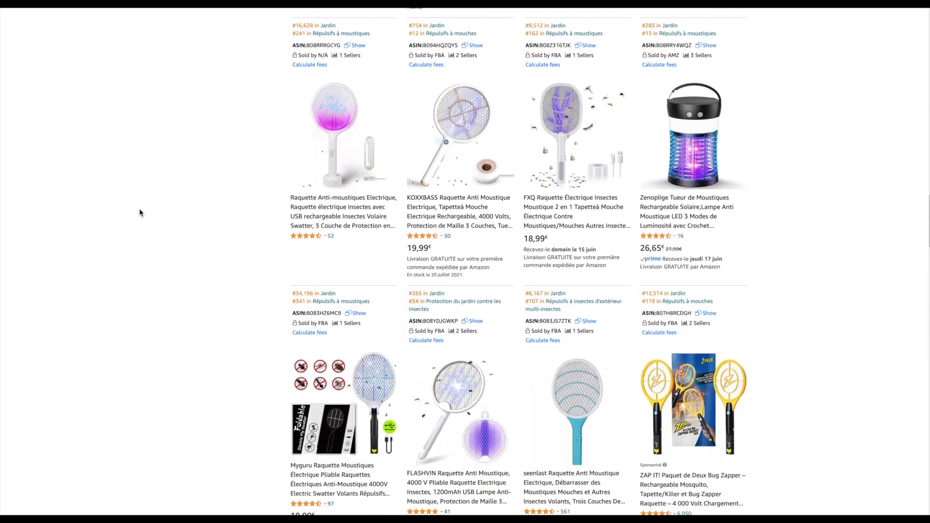
scroll(139, 213, "up", 20)
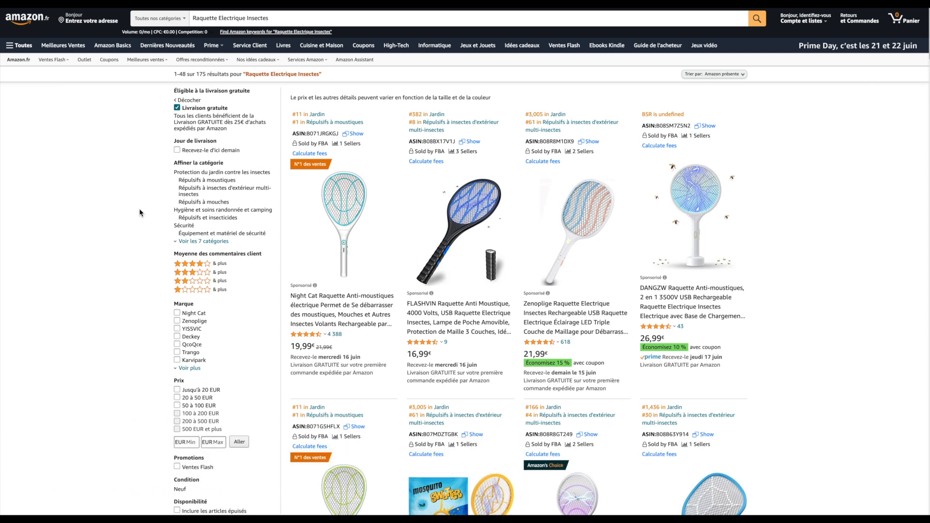
Check how many result pages the filtered racket search has, and review the top listings again
scroll(139, 212, "down", 10)
scroll(139, 202, "down", 20)
scroll(140, 202, "up", 18)
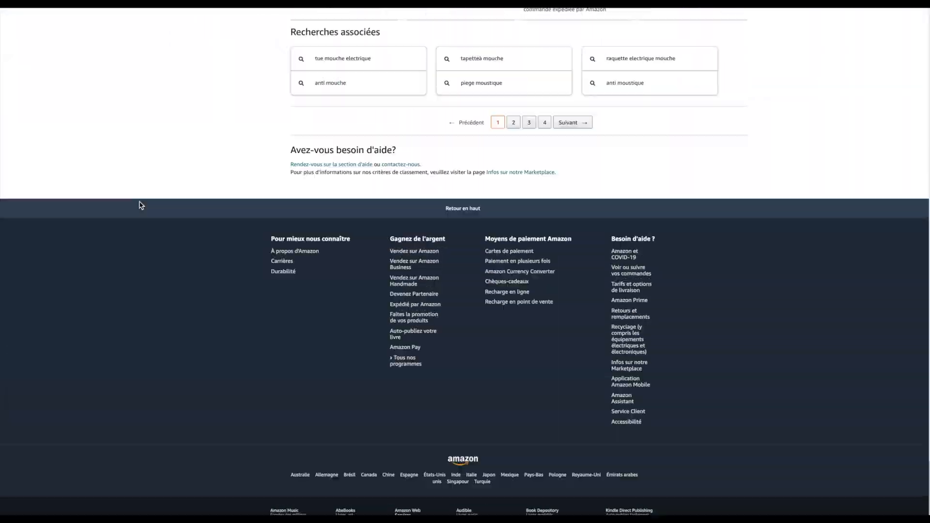
scroll(139, 205, "up", 4)
scroll(139, 205, "down", 18)
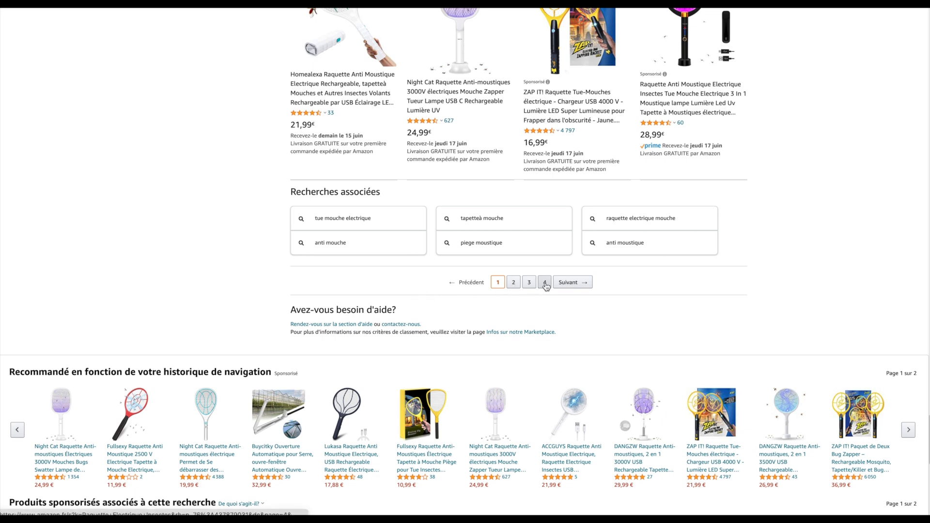
scroll(188, 289, "up", 20)
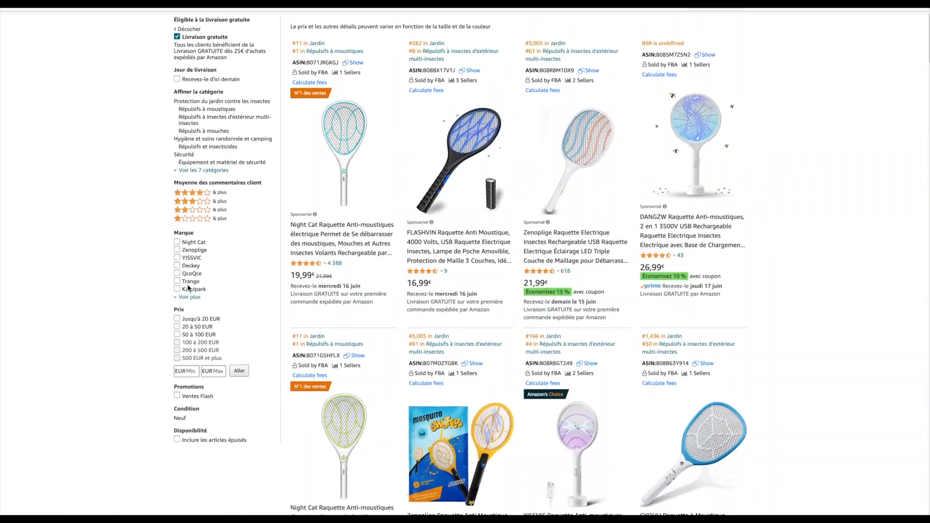
scroll(188, 289, "up", 2)
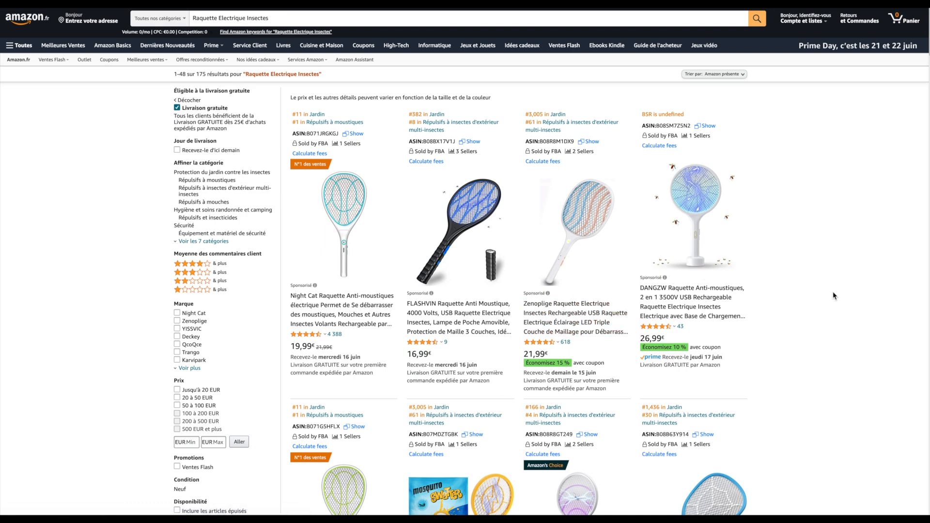
scroll(834, 295, "down", 3)
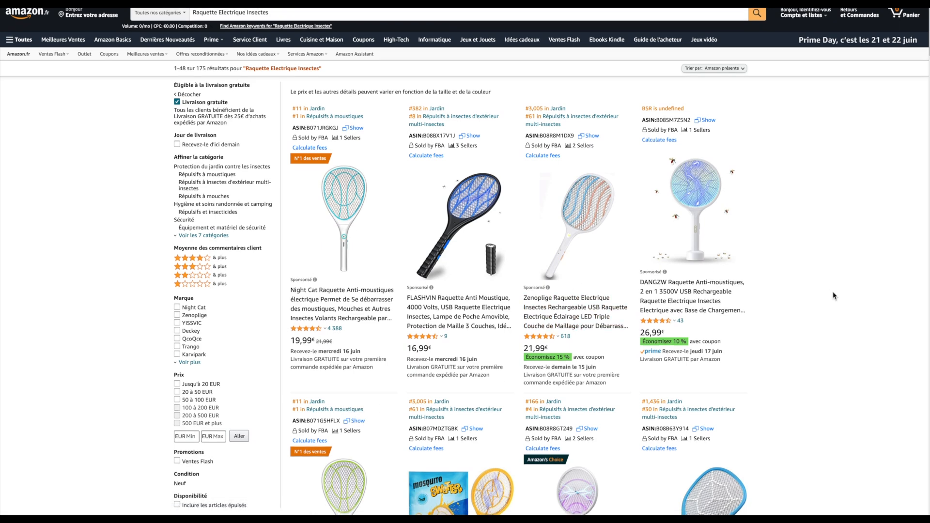
scroll(841, 337, "down", 1)
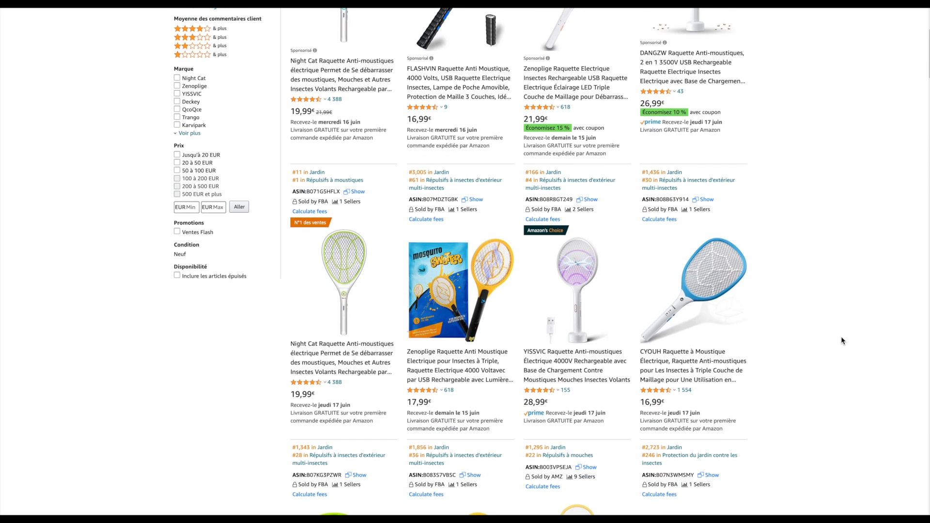
scroll(631, 282, "up", 4)
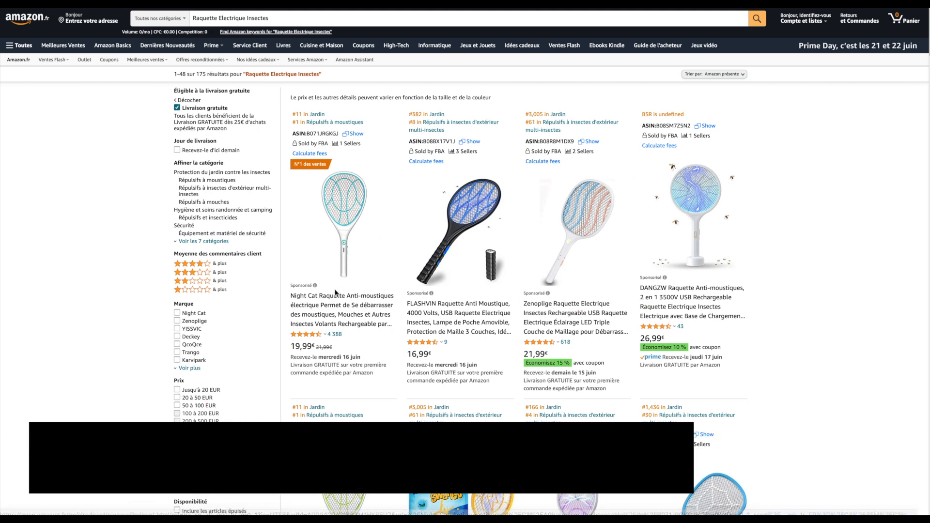
mouse_move(302, 288)
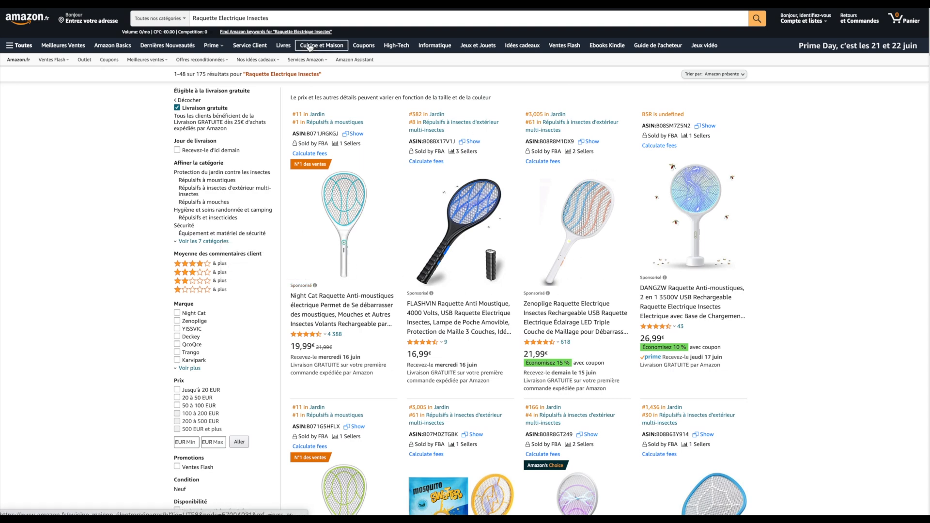
left_click(274, 18)
left_click_drag(274, 19, 184, 21)
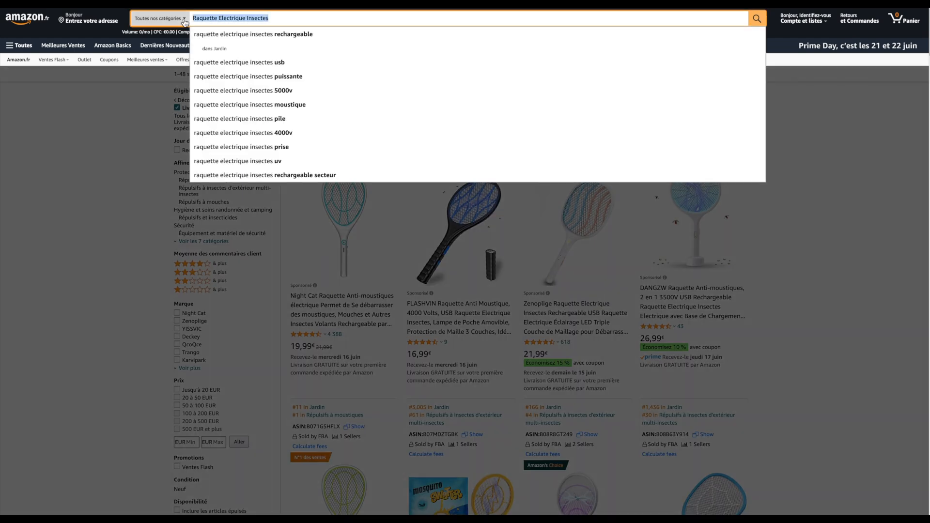
left_click(93, 284)
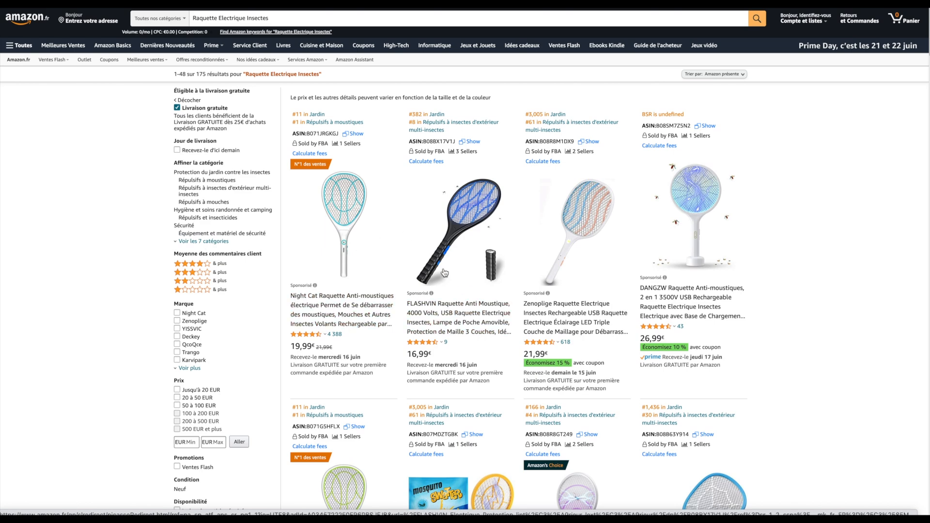
scroll(444, 272, "down", 2)
scroll(444, 272, "down", 5)
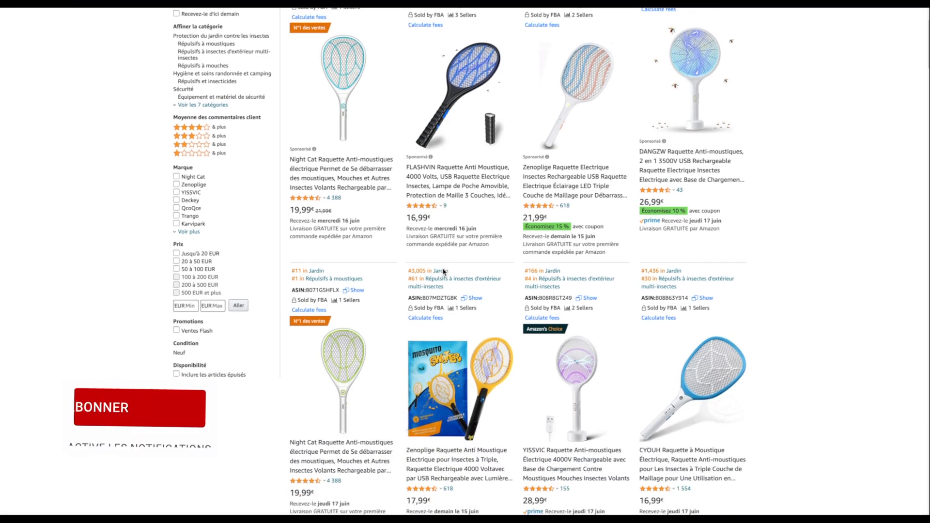
scroll(444, 272, "down", 3)
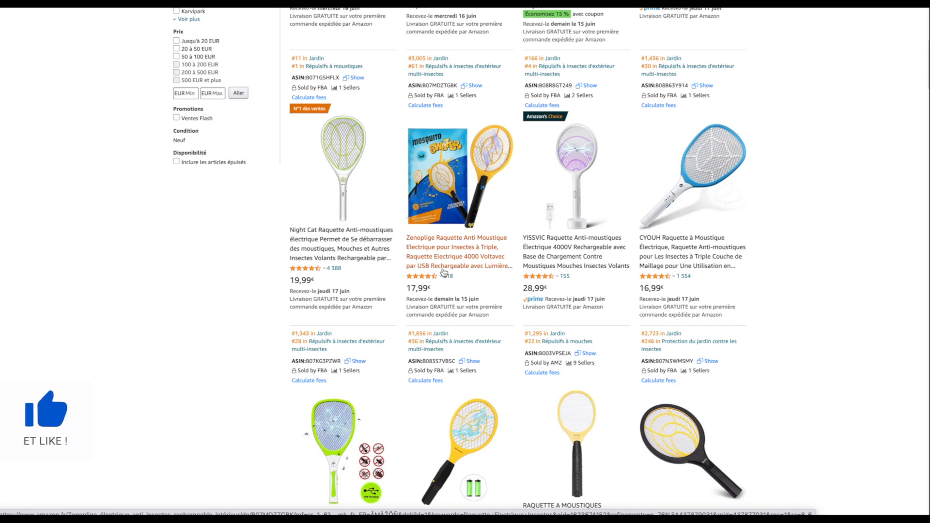
scroll(444, 272, "up", 2)
scroll(443, 272, "up", 2)
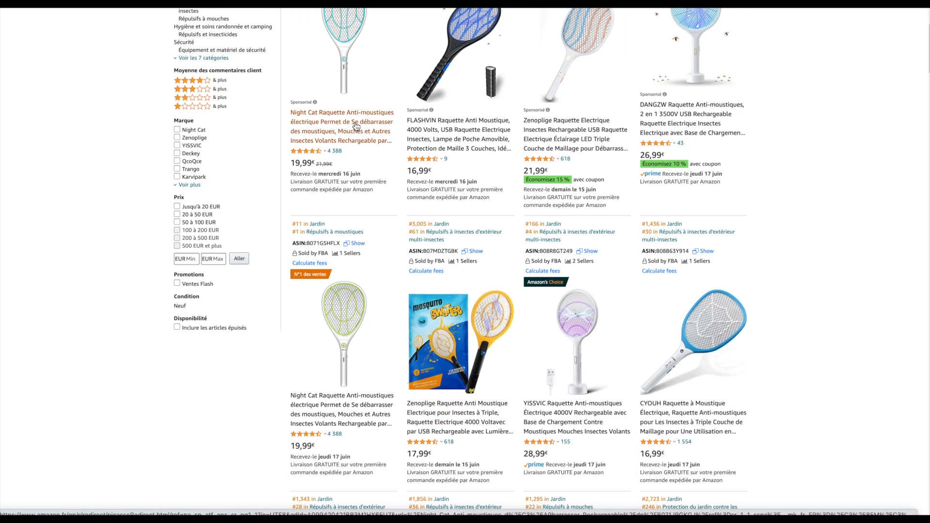
scroll(358, 102, "up", 1)
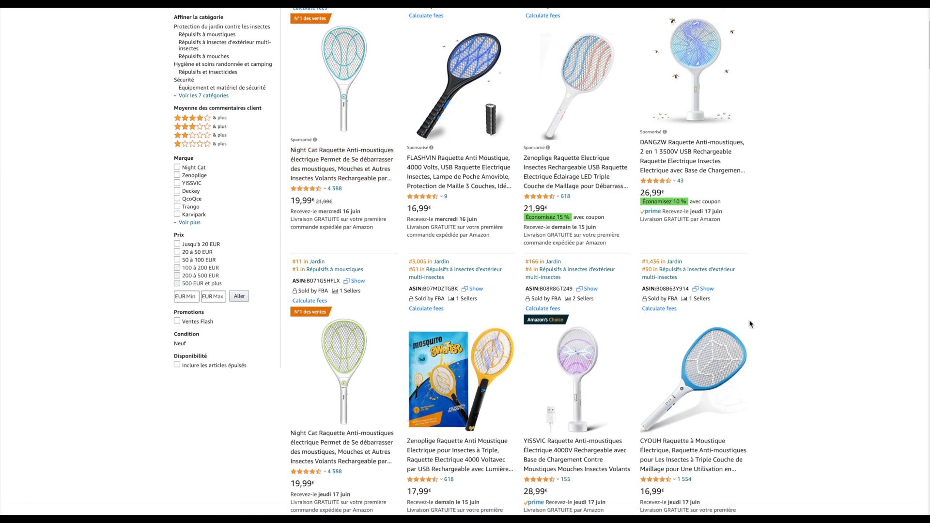
Compare the prices, review counts, sellers and sales ranks of the first rows of free-delivery racket listings
scroll(750, 324, "down", 3)
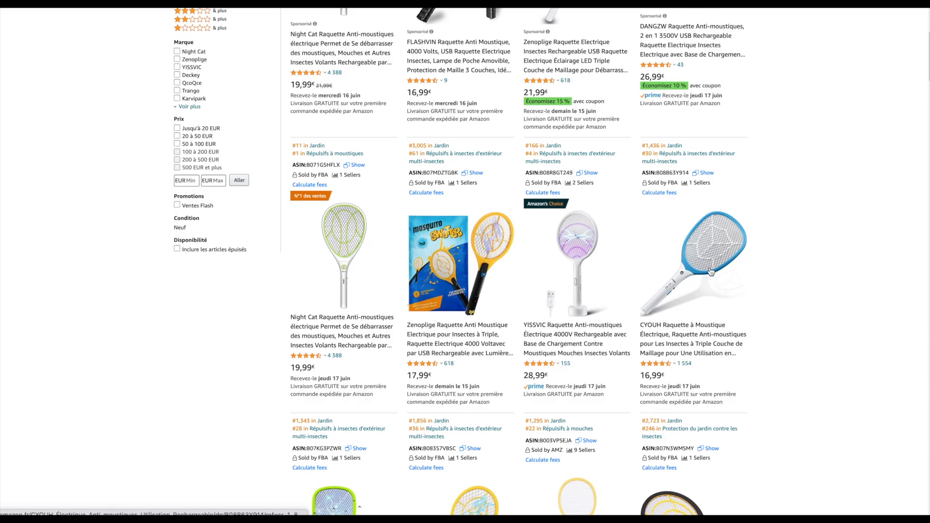
scroll(711, 272, "down", 12)
scroll(711, 271, "up", 12)
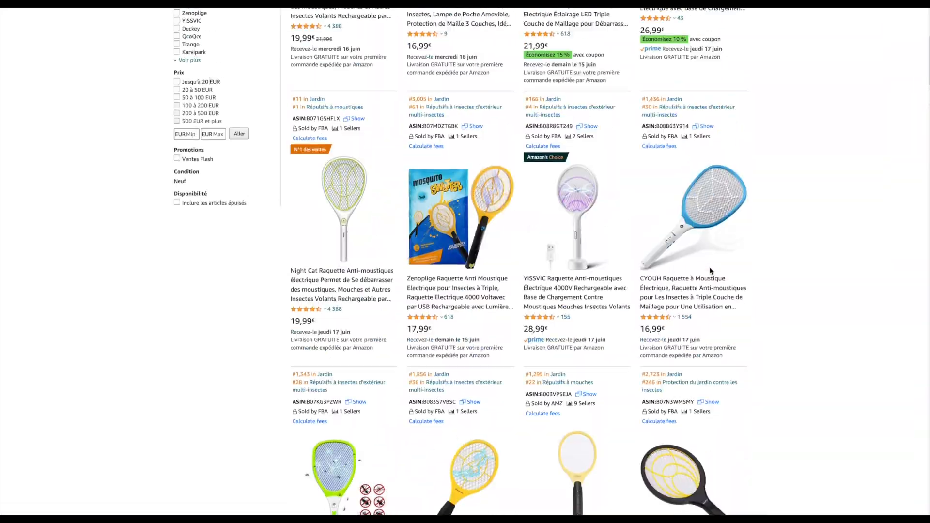
scroll(711, 271, "down", 4)
scroll(711, 272, "up", 2)
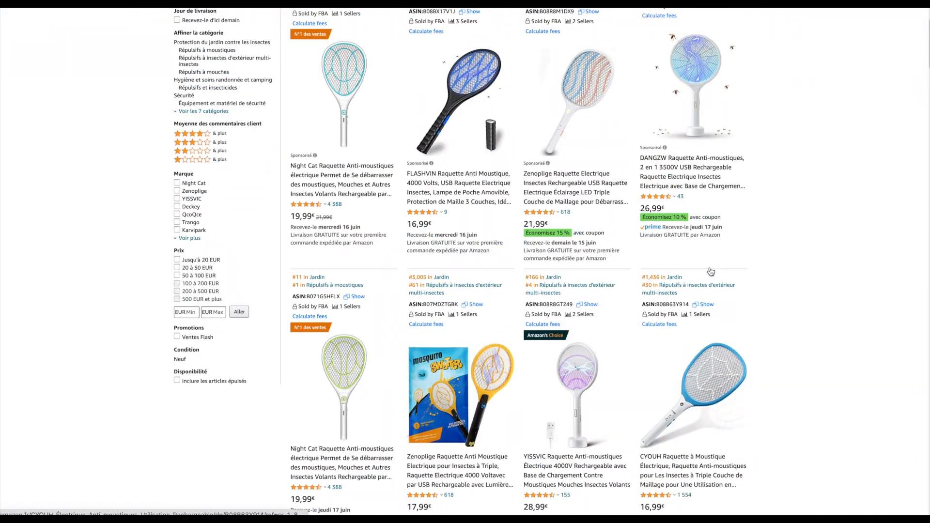
scroll(712, 277, "down", 2)
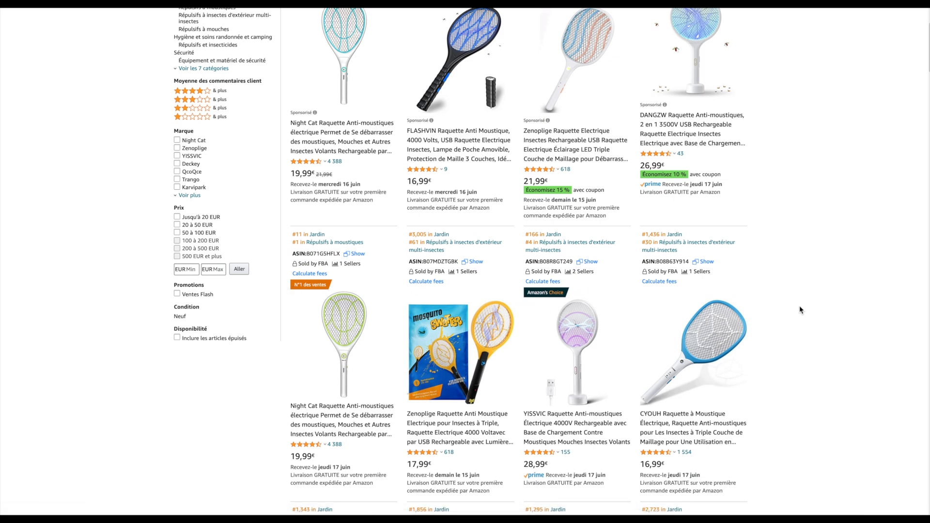
scroll(799, 306, "up", 1)
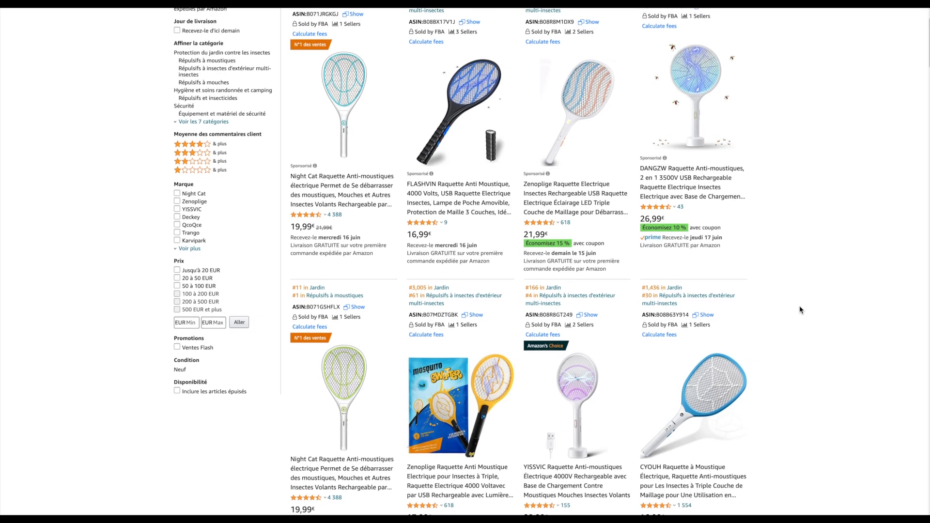
scroll(800, 306, "up", 2)
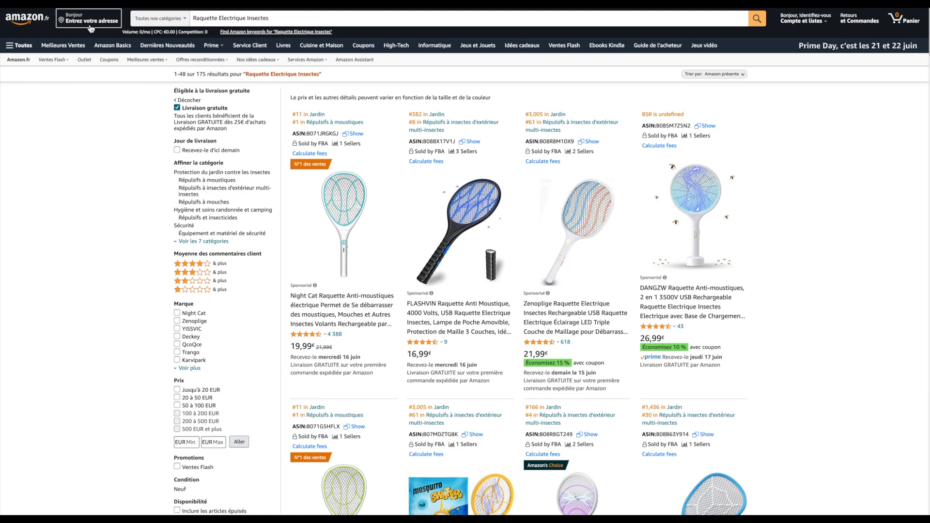
Search all categories from the home page for the suggested "raquette anti moustique electrique" and restrict the results to free delivery
left_click(29, 19)
left_click(278, 18)
type("raquette anti")
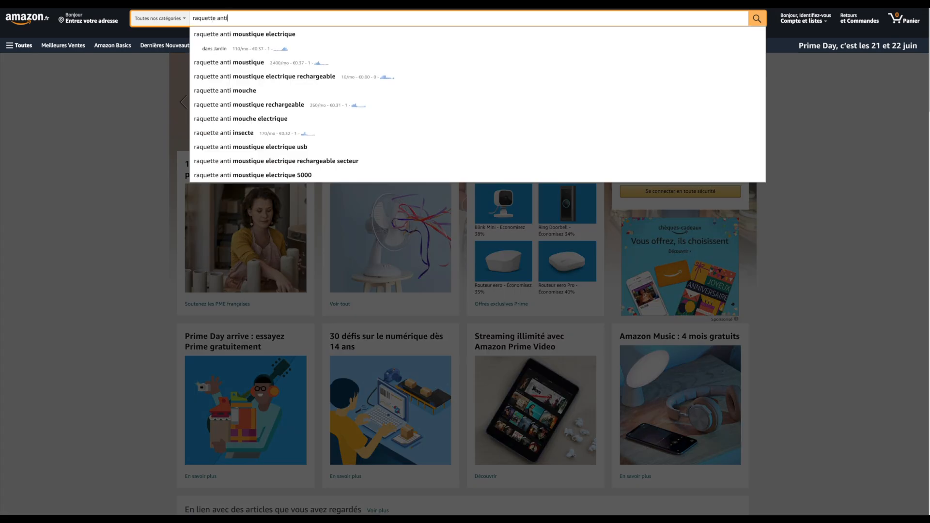
left_click(279, 35)
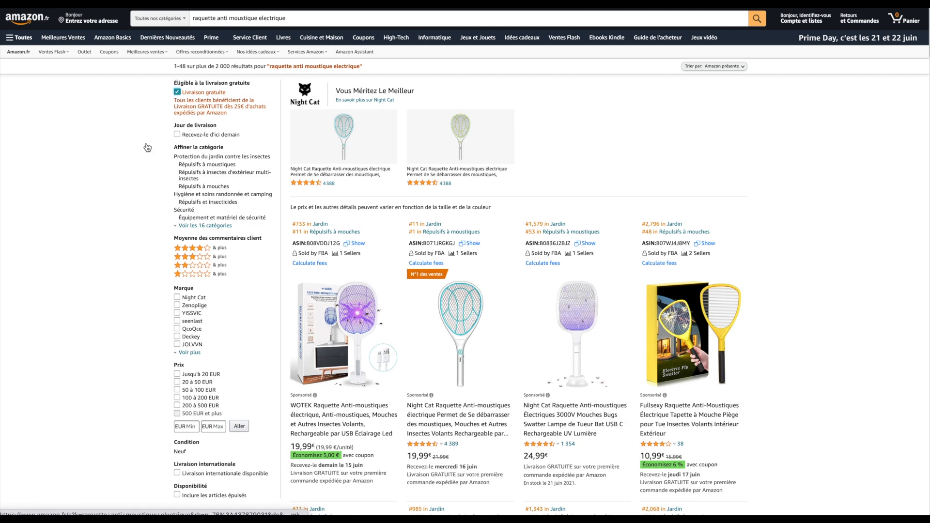
left_click(177, 99)
Examine the top free-delivery listings for "raquette anti moustique electrique", comparing their reviews, prices, sellers and sales ranks
scroll(123, 240, "down", 5)
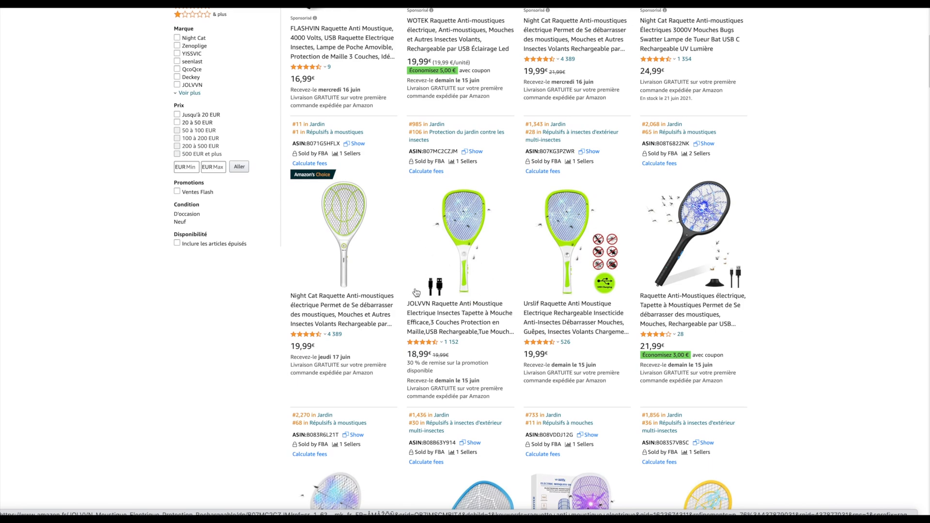
scroll(600, 310, "down", 2)
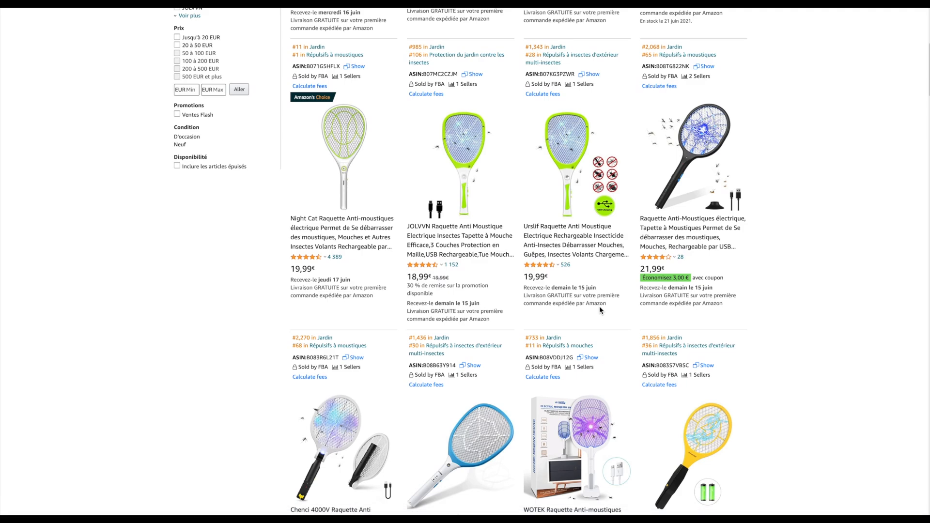
scroll(600, 310, "up", 9)
scroll(600, 311, "down", 3)
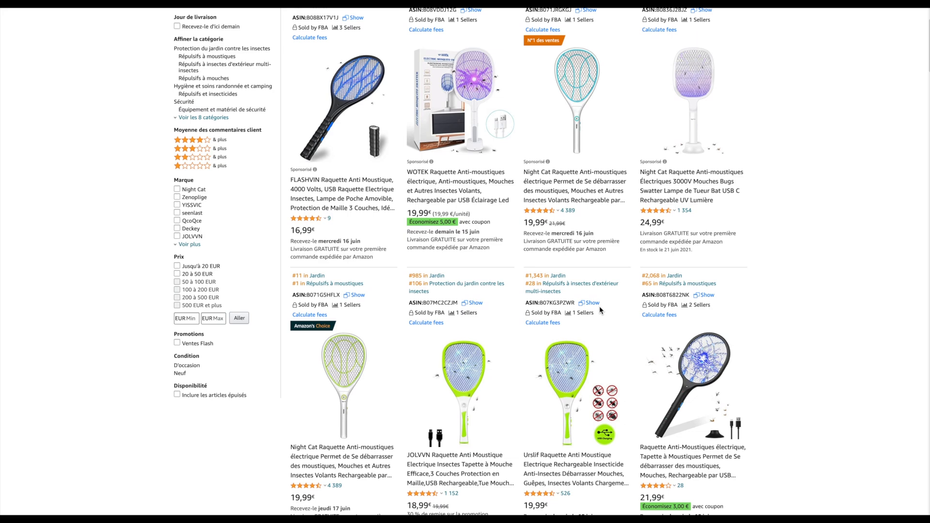
scroll(788, 308, "down", 1)
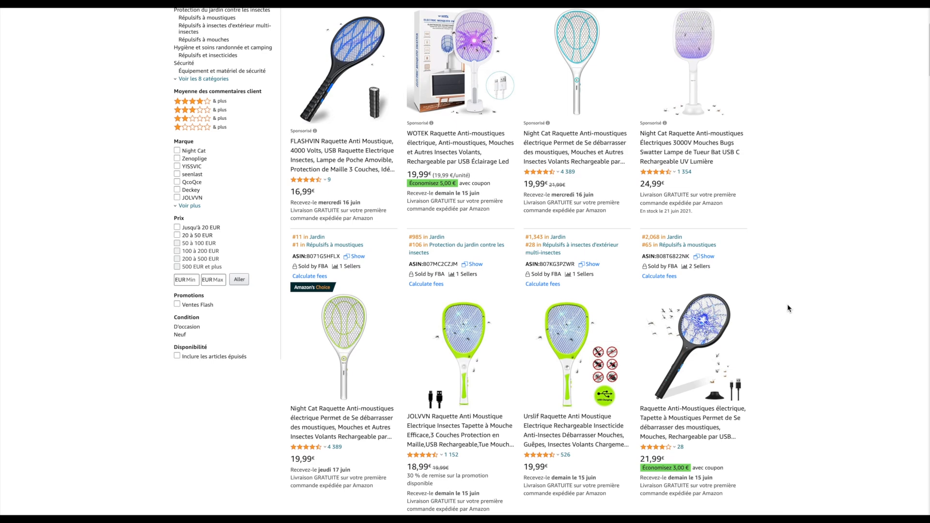
scroll(787, 308, "down", 2)
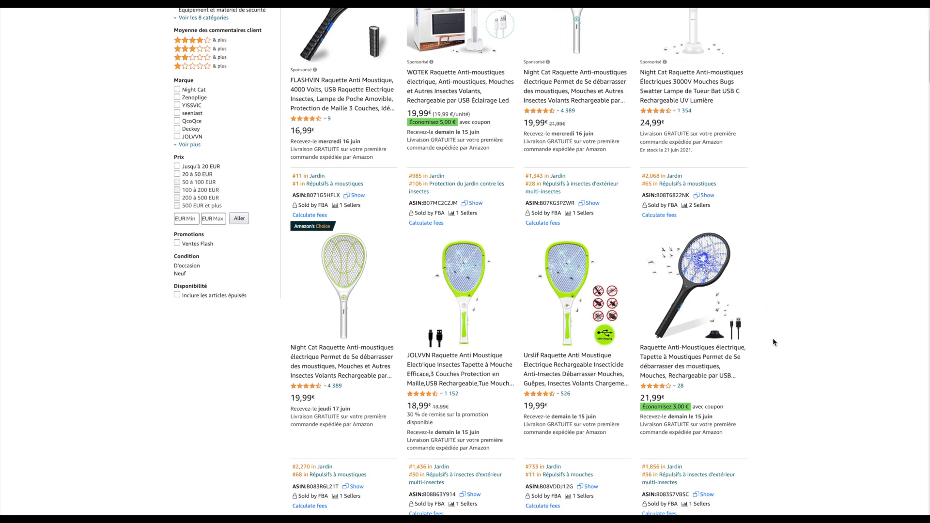
scroll(772, 338, "down", 2)
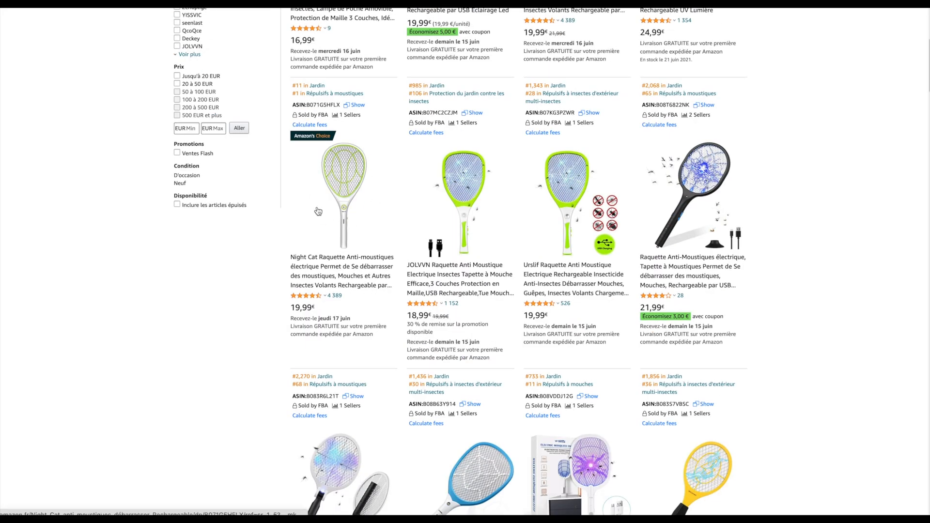
scroll(355, 215, "up", 1)
scroll(355, 215, "up", 1)
scroll(543, 292, "up", 1)
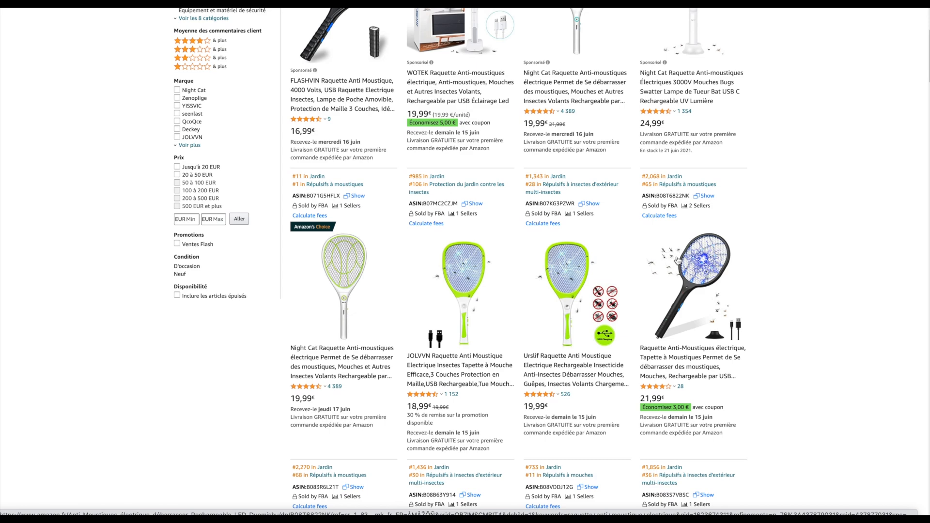
scroll(801, 312, "down", 1)
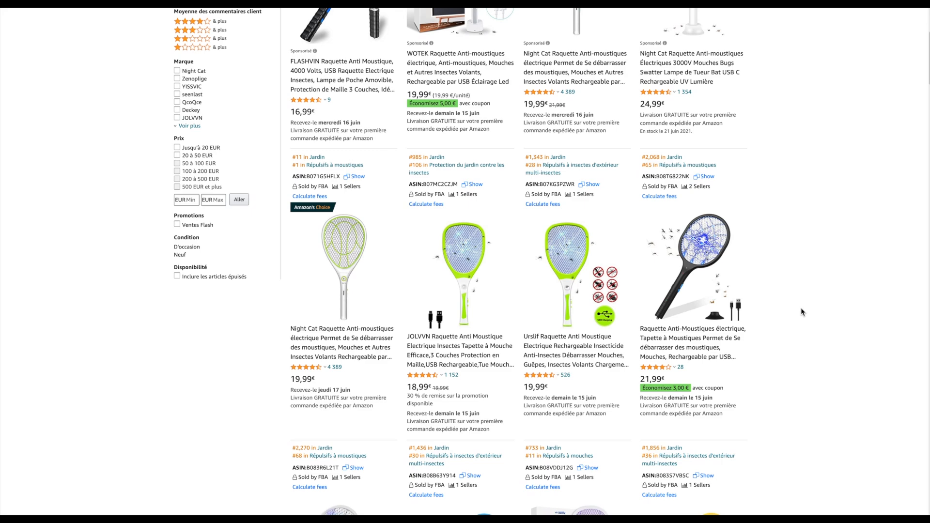
scroll(801, 312, "up", 1)
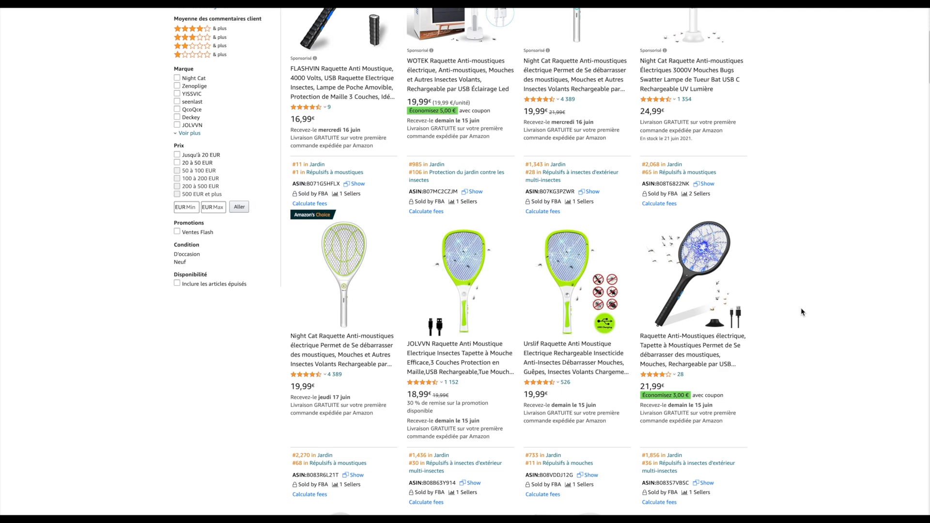
scroll(800, 308, "up", 5)
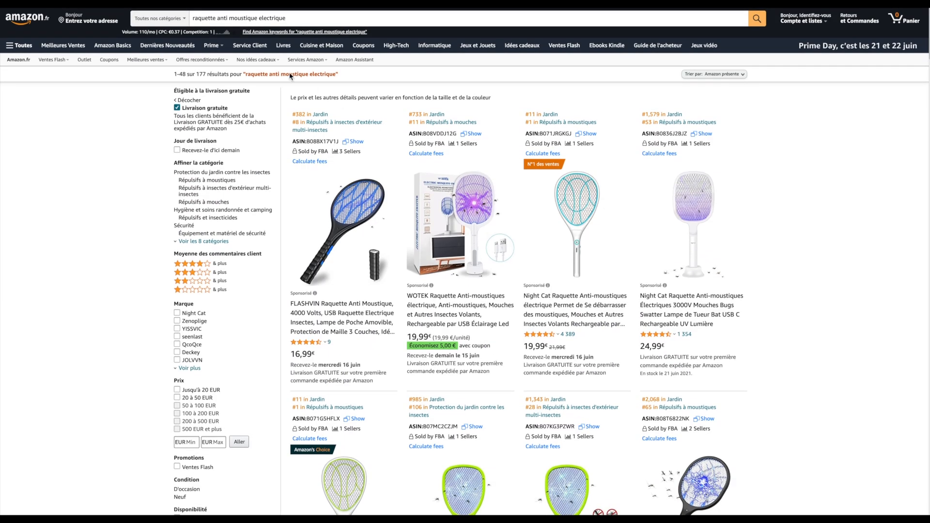
Review the searched phrase "raquette anti moustique electrique" and check how many result pages the filtered search has
left_click_drag(198, 19, 301, 21)
left_click(802, 307)
scroll(799, 271, "down", 6)
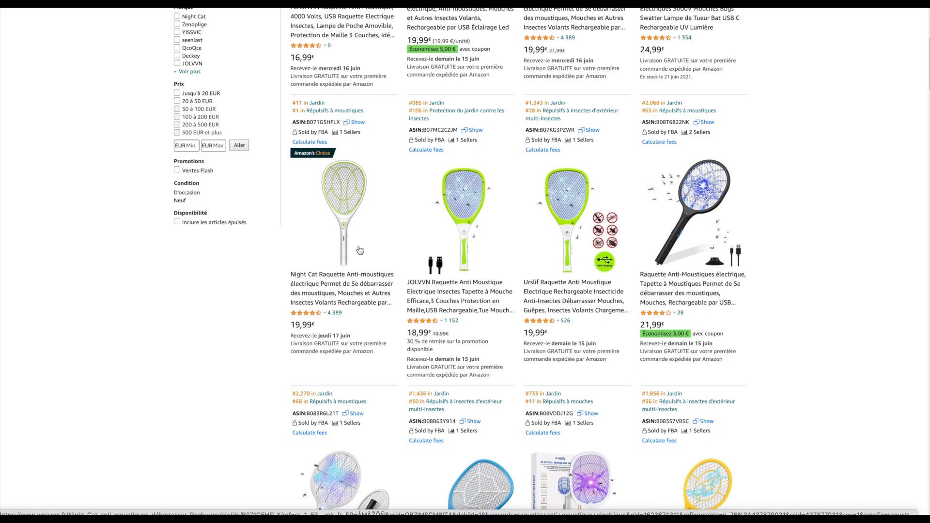
scroll(571, 310, "down", 10)
scroll(570, 310, "down", 15)
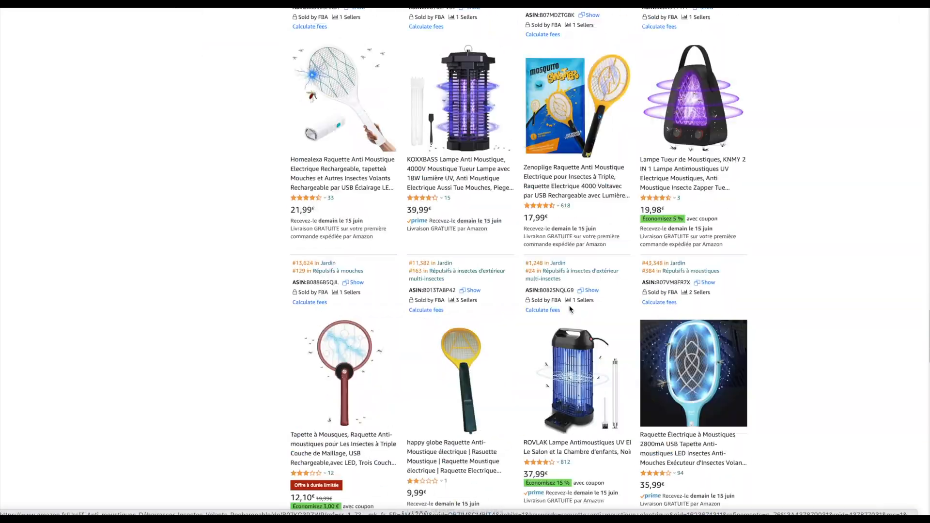
scroll(570, 310, "up", 7)
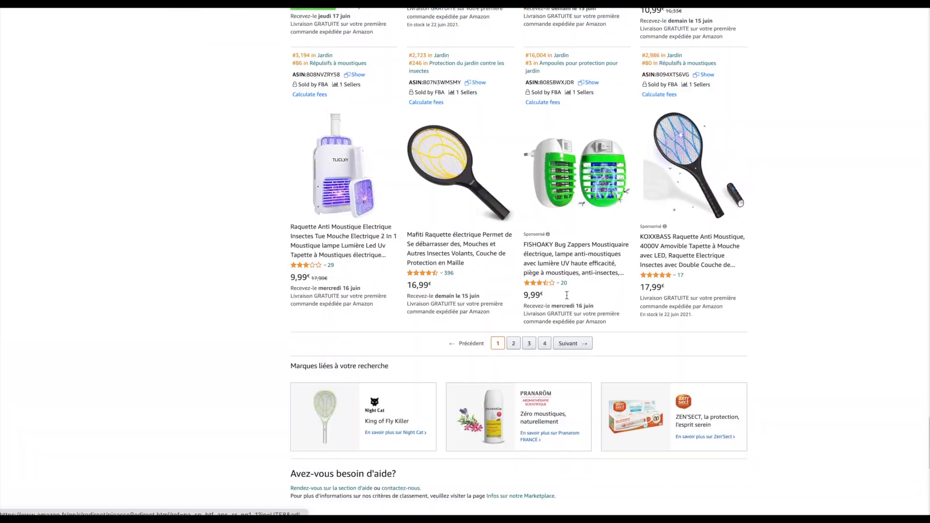
Look through the remaining racket and insect lamp listings on the first results page and recheck the top rows
scroll(621, 204, "up", 6)
scroll(620, 206, "up", 20)
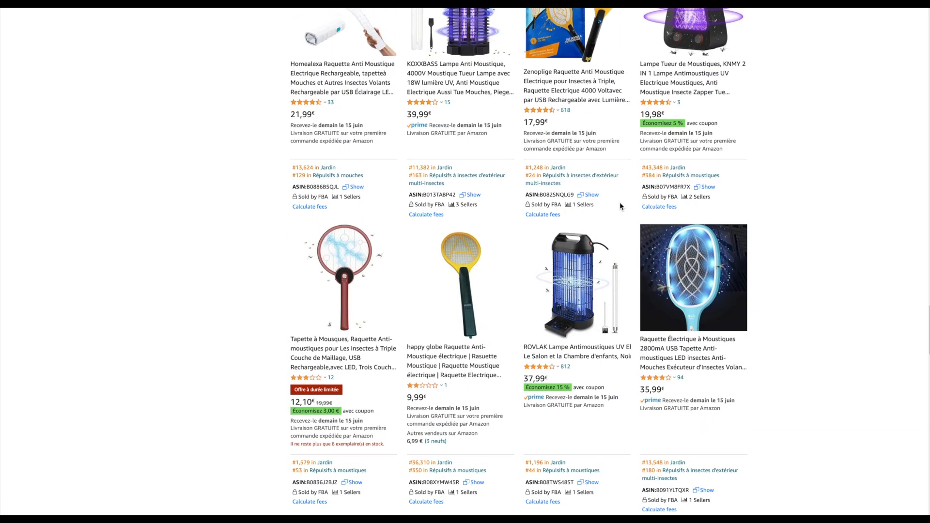
scroll(622, 207, "up", 20)
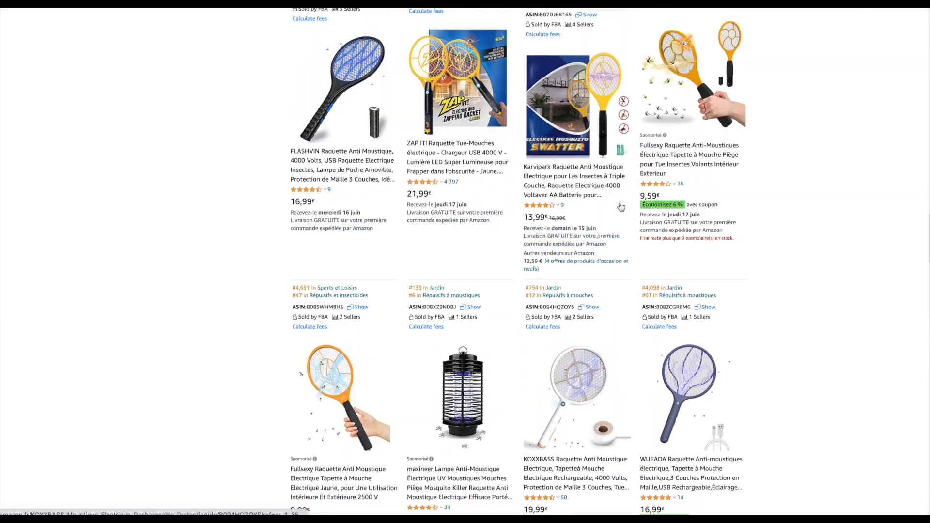
scroll(621, 208, "up", 20)
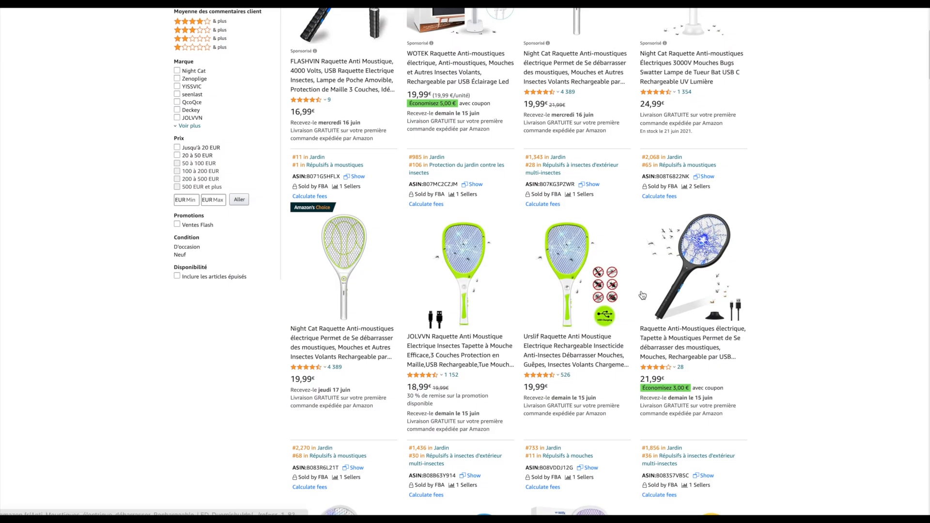
scroll(642, 295, "up", 1)
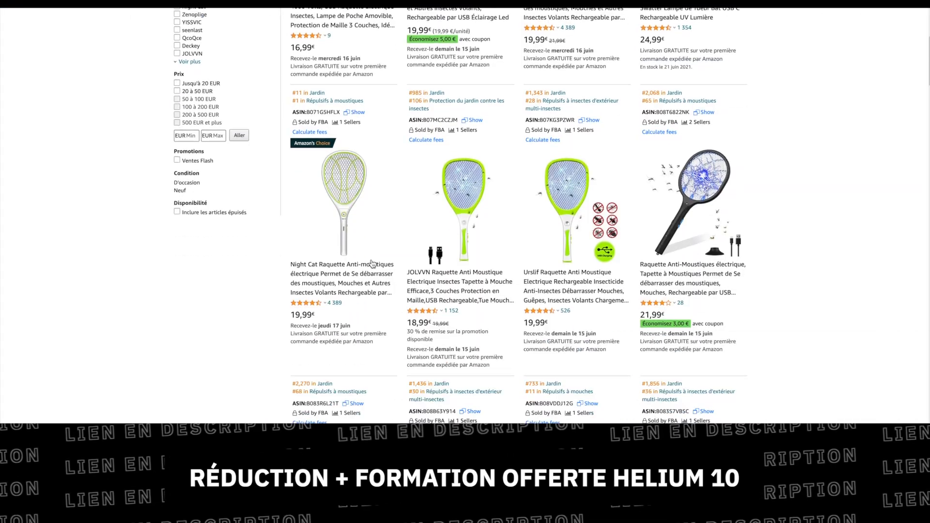
scroll(373, 264, "down", 1)
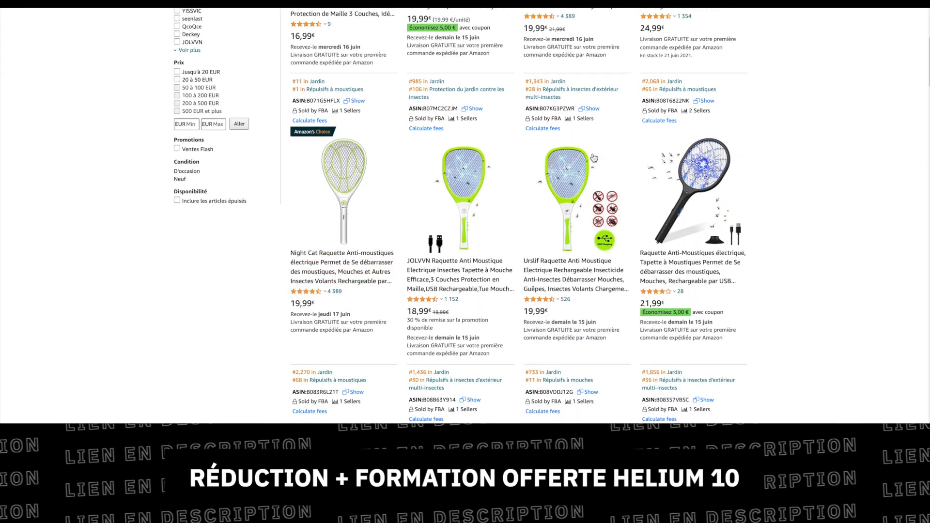
scroll(668, 258, "down", 2)
scroll(668, 258, "down", 7)
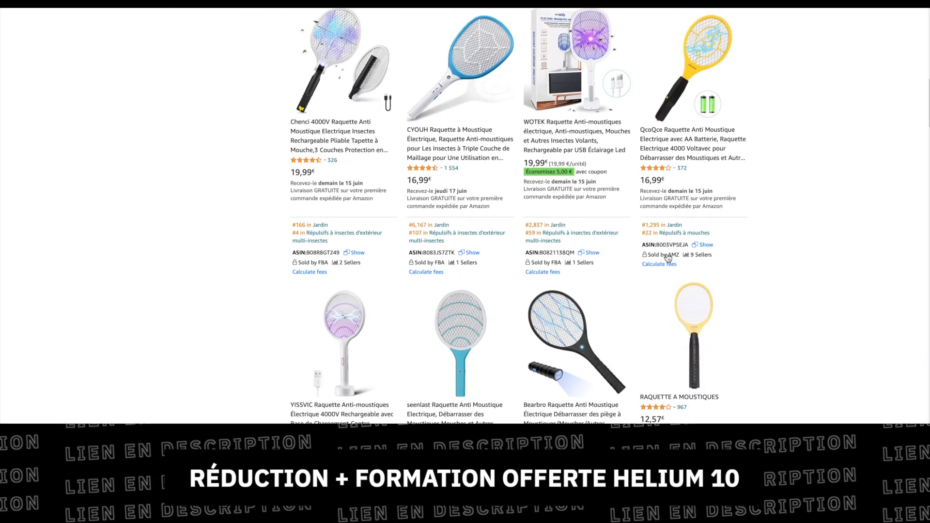
scroll(668, 258, "up", 4)
scroll(667, 254, "up", 10)
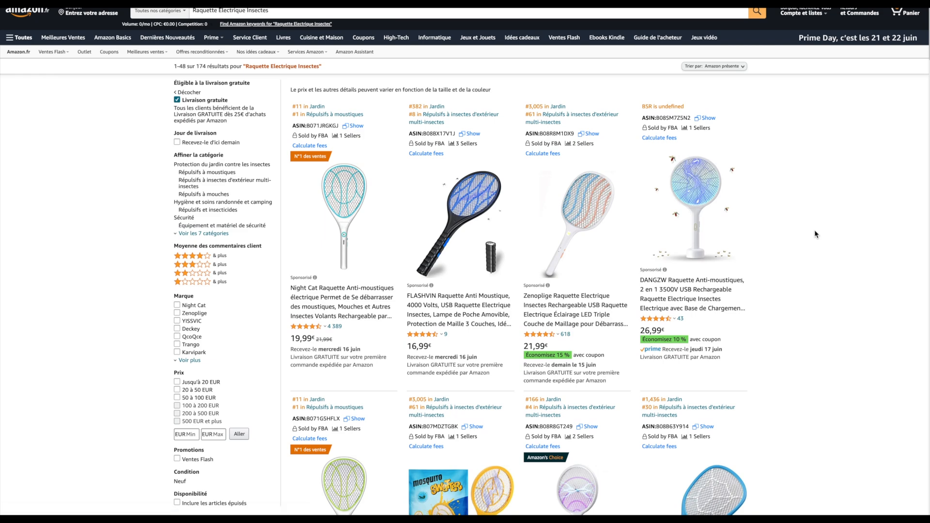
Re-examine the free-delivery results for "Raquette Electrique Insectes", including the search phrase, its suggestions and the top listings
scroll(814, 231, "down", 4)
scroll(815, 230, "up", 2)
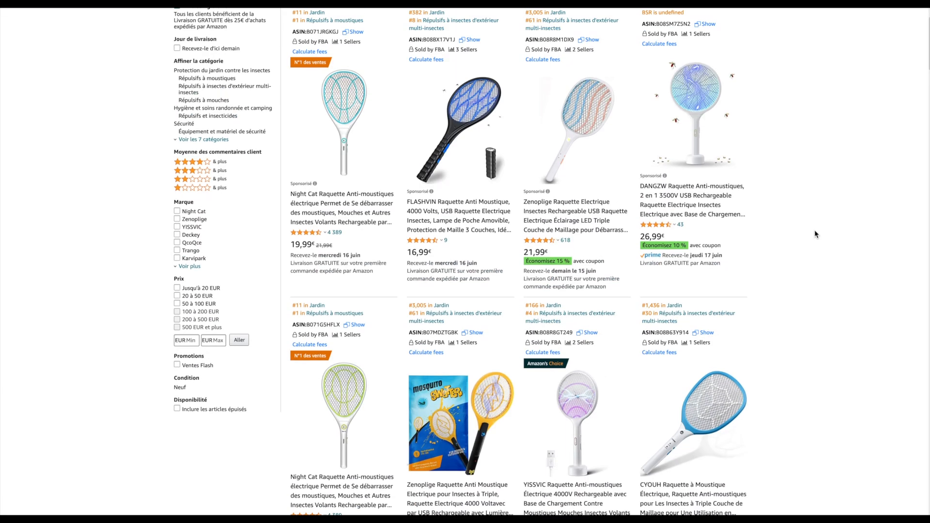
scroll(815, 229, "up", 2)
scroll(815, 230, "up", 2)
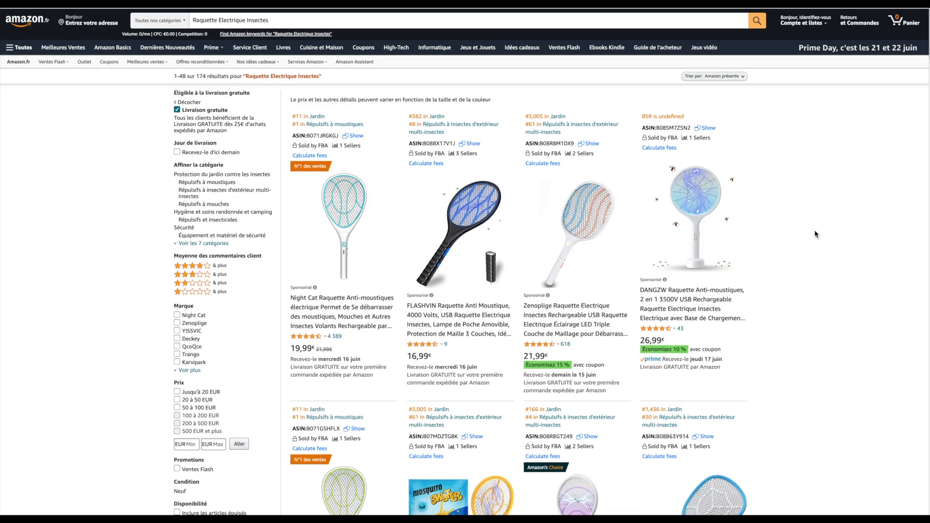
left_click(193, 18)
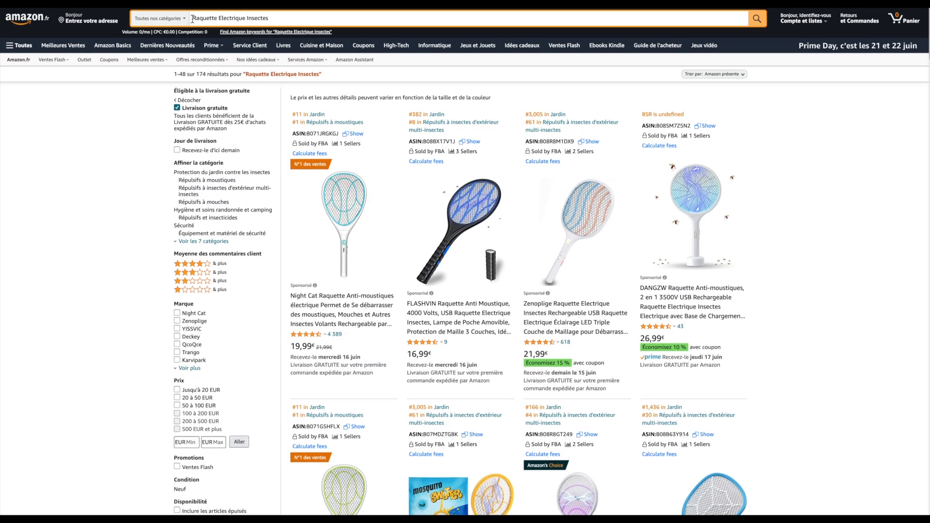
left_click_drag(192, 18, 299, 17)
left_click(299, 18)
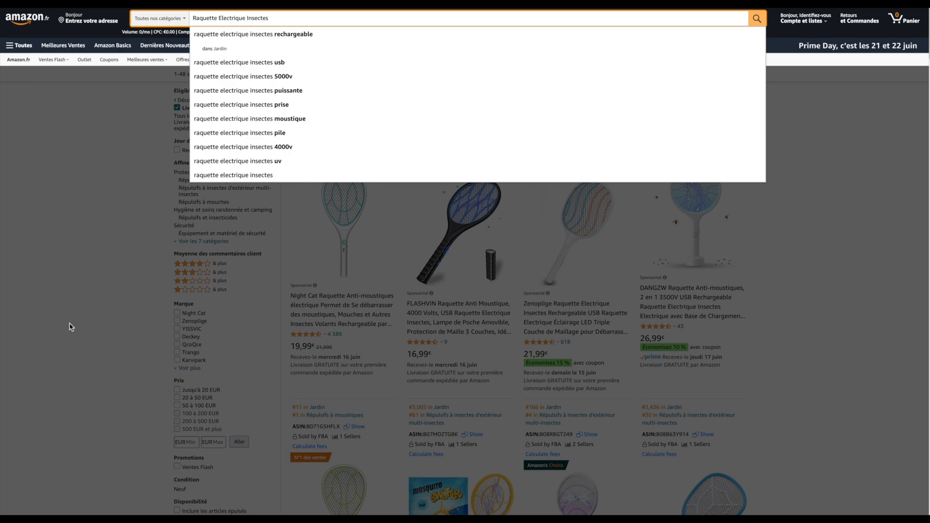
scroll(71, 327, "down", 5)
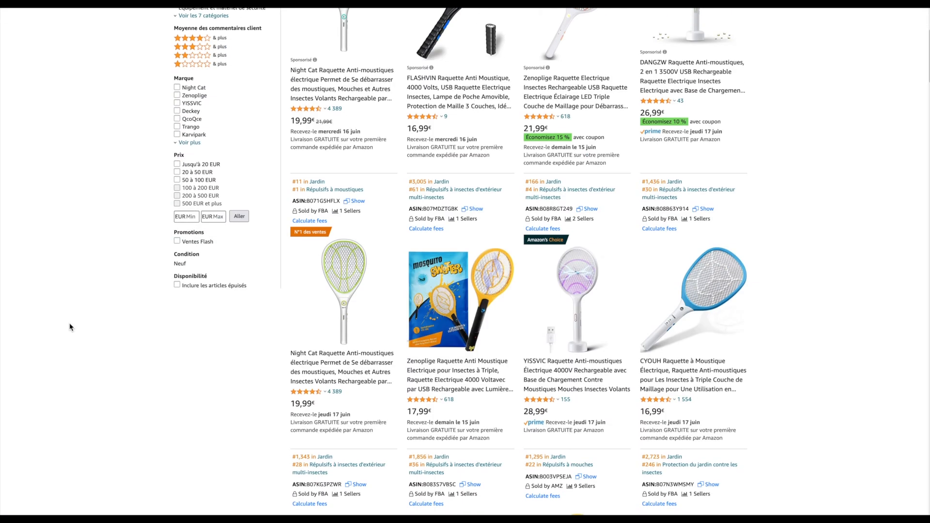
scroll(428, 87, "up", 4)
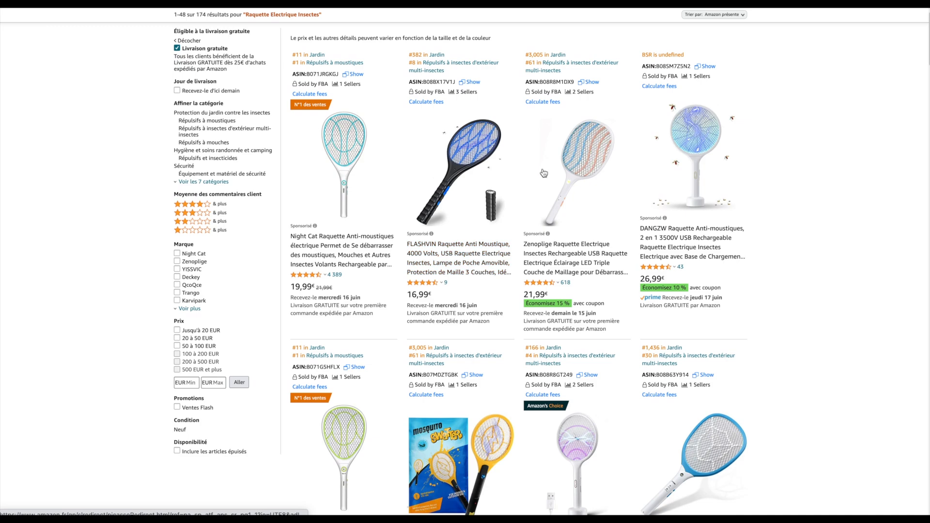
scroll(610, 231, "down", 4)
scroll(610, 231, "down", 2)
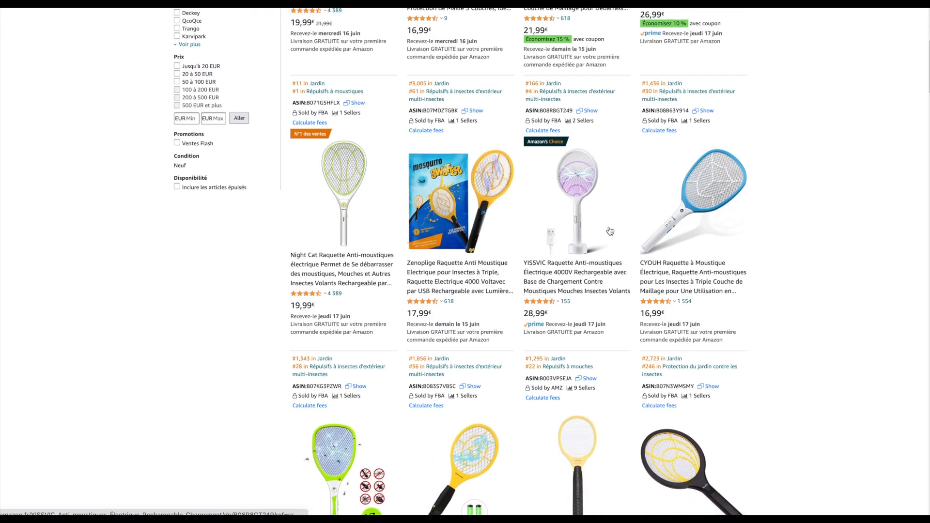
Locate the ASIN shown beneath the best-selling Night Cat racket in the search results
scroll(427, 216, "down", 1)
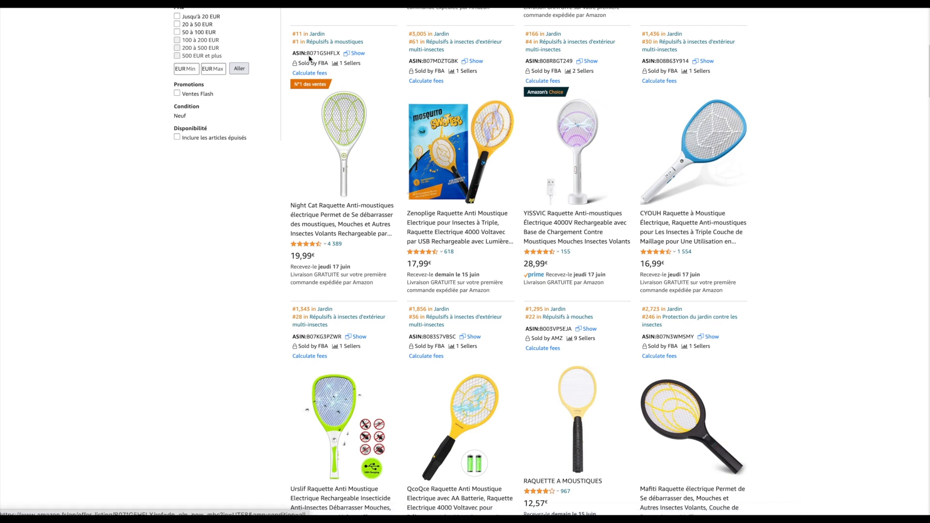
left_click_drag(307, 52, 341, 54)
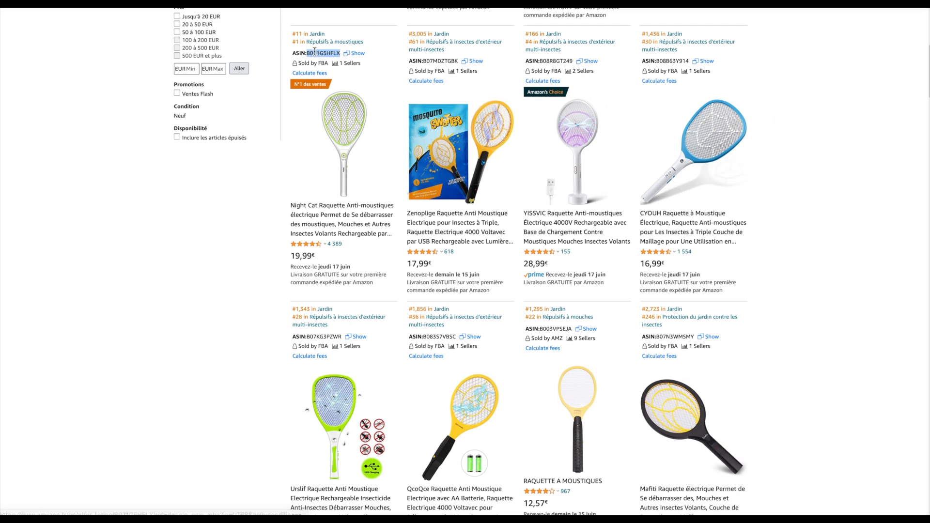
left_click(203, 262)
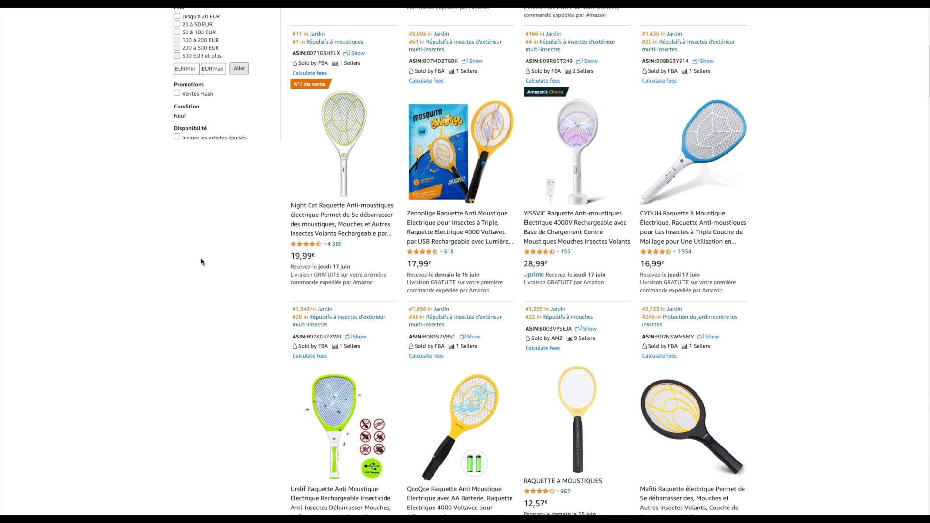
Open the Night Cat racket's product page and locate its ASIN in the additional product information
left_click(324, 234)
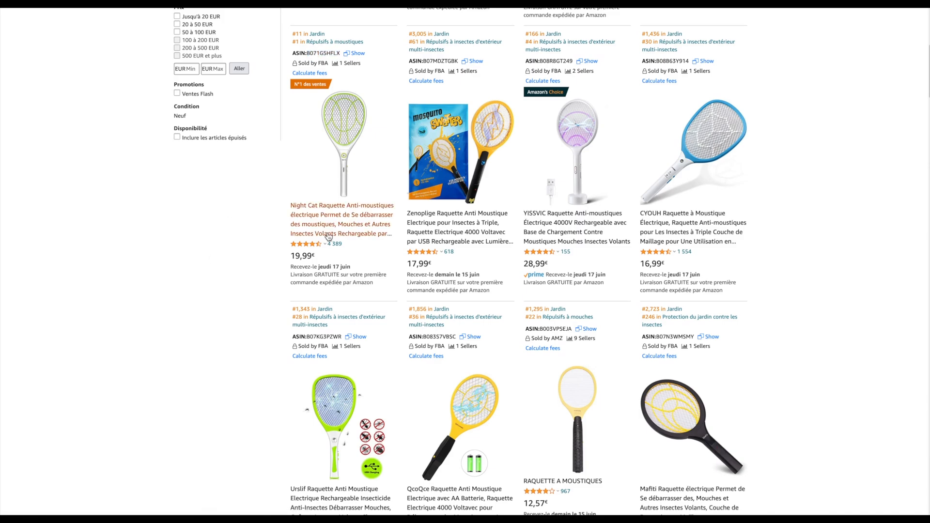
scroll(625, 338, "down", 20)
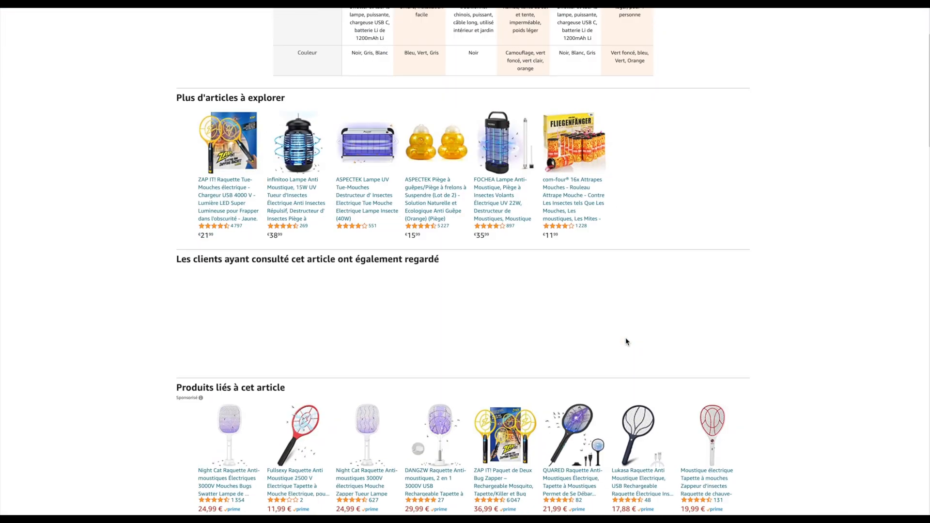
scroll(626, 339, "down", 12)
scroll(626, 339, "up", 14)
scroll(626, 342, "up", 6)
scroll(625, 342, "down", 20)
scroll(626, 342, "up", 3)
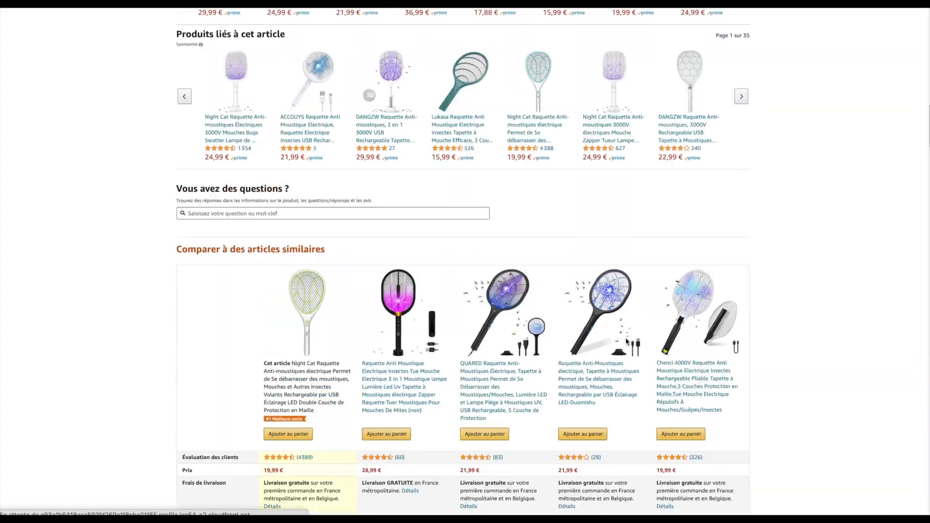
scroll(627, 342, "down", 10)
scroll(626, 343, "down", 4)
scroll(581, 291, "up", 12)
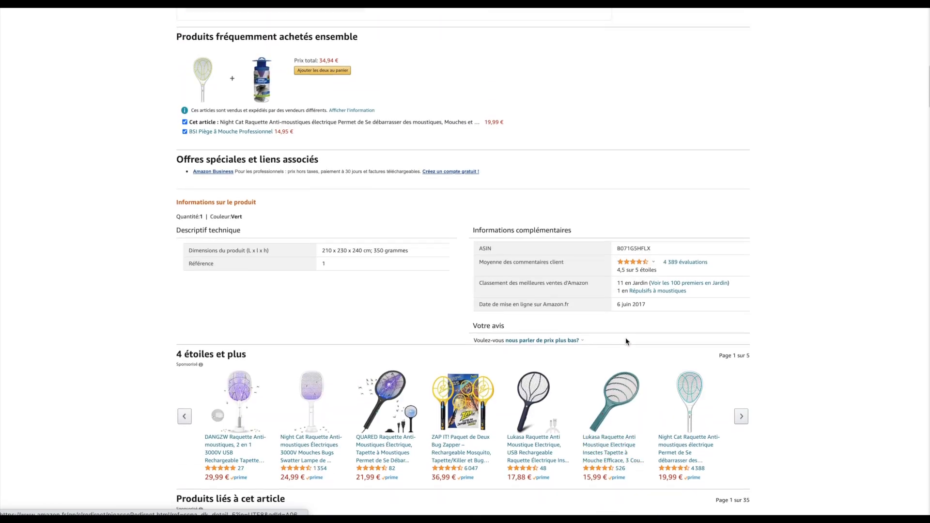
left_click_drag(469, 232, 661, 251)
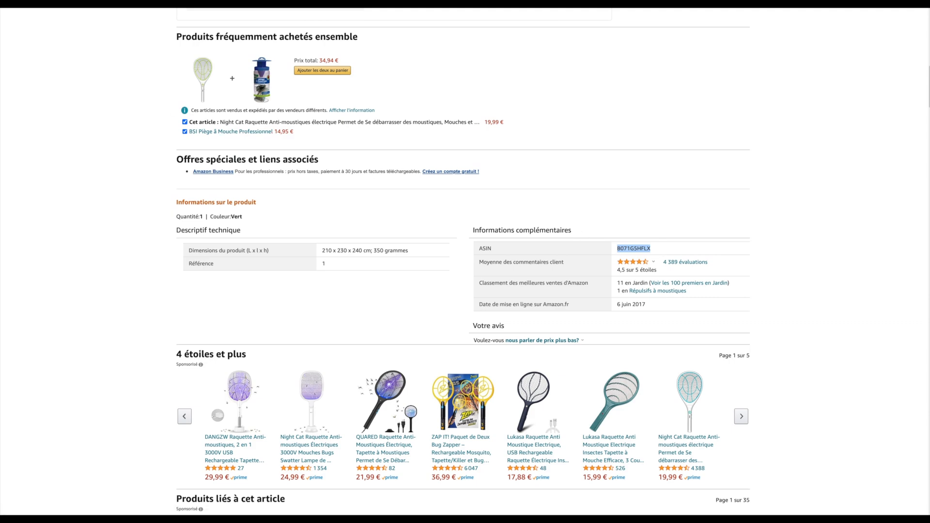
Return to the racket search results and look over the ASINs of the top competing listings
key("super+Left")
scroll(798, 265, "up", 4)
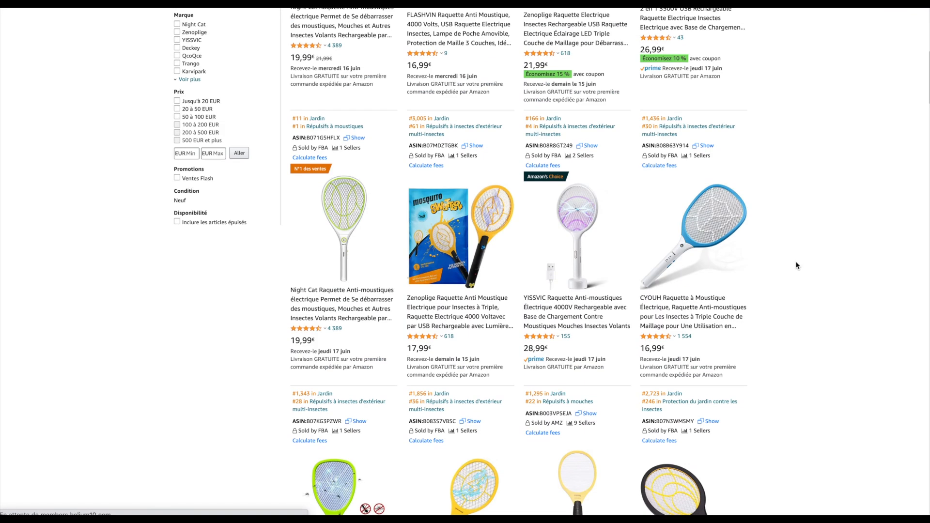
scroll(798, 265, "down", 2)
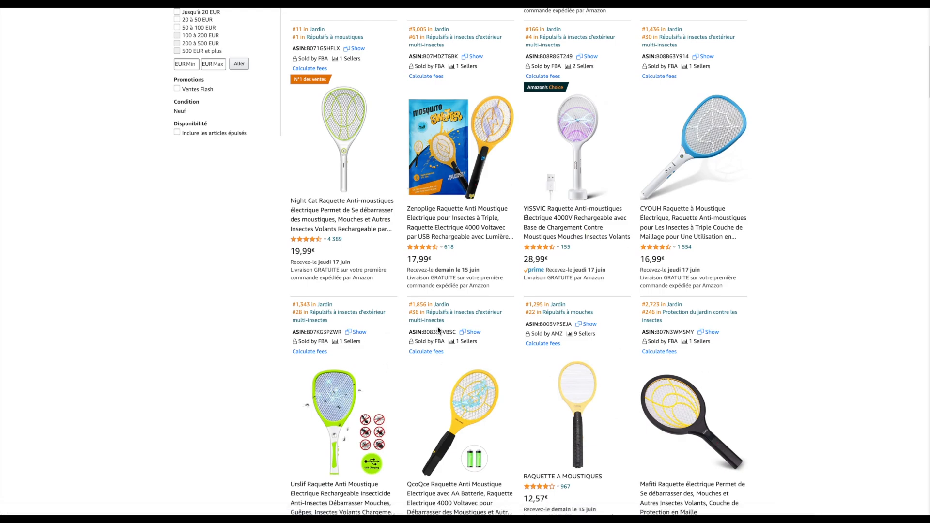
scroll(439, 331, "down", 8)
scroll(439, 331, "up", 10)
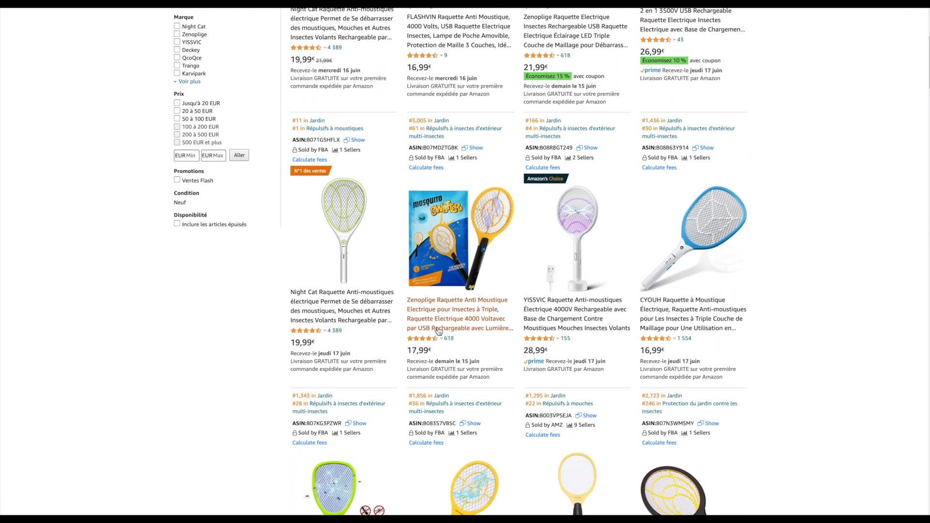
scroll(439, 331, "up", 3)
scroll(359, 163, "down", 4)
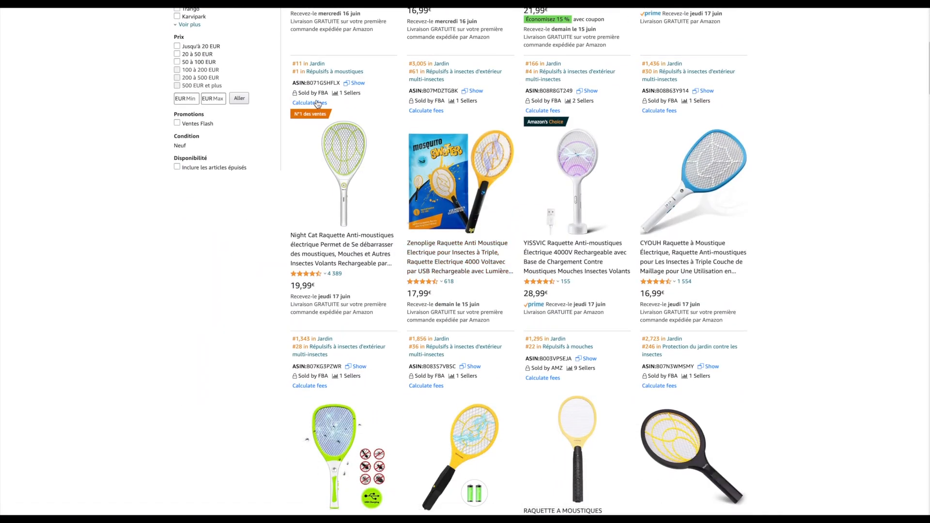
Switch to Helium 10 Cerebro and get keywords for ASINs B071G5HFLX, B07MDZTGBK, B08R8GT249, B08B63Y914, B07KG3PZWR and B083S7VBSC
left_click_drag(307, 83, 342, 85)
key("ctrl+c")
key("ctrl+Tab")
left_click(132, 88)
key("ctrl+v")
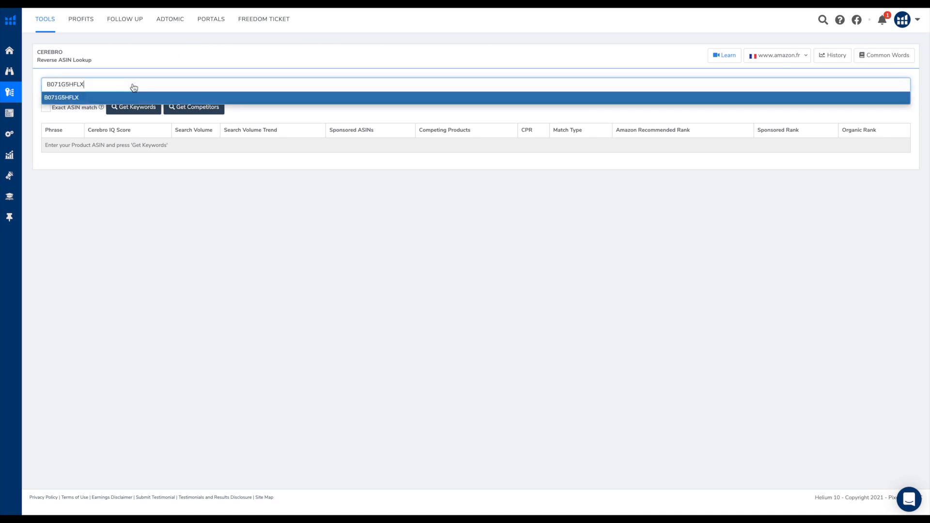
key("Return")
type("B07MDZTGBK B08R8GT249 B08B63Y914 B07KG3PZWR B083S7VBSC")
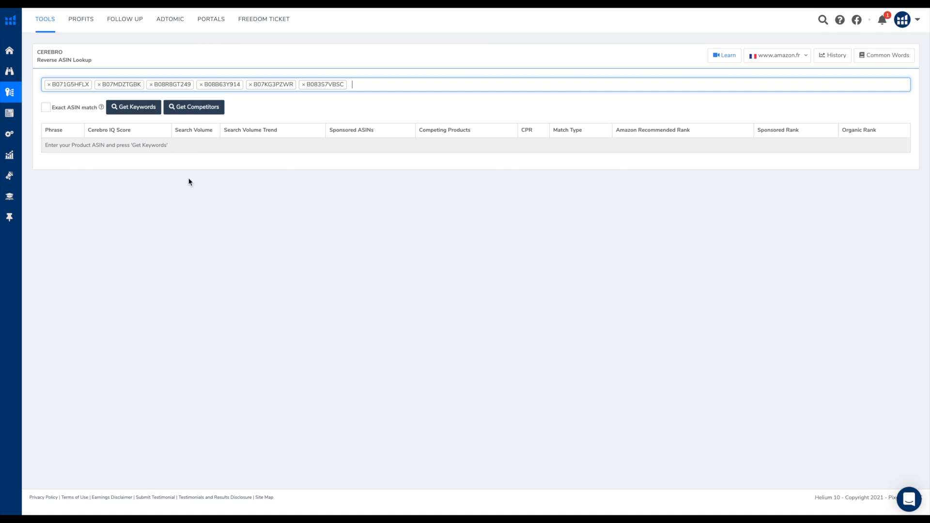
left_click(136, 107)
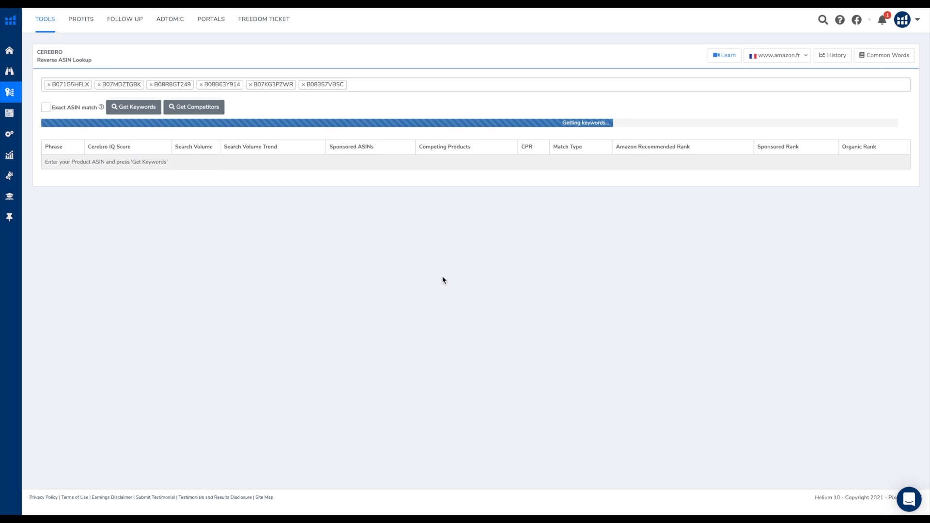
Look over the keyword lookup results and browse through the analysed products in the ASINs section
scroll(259, 312, "down", 1)
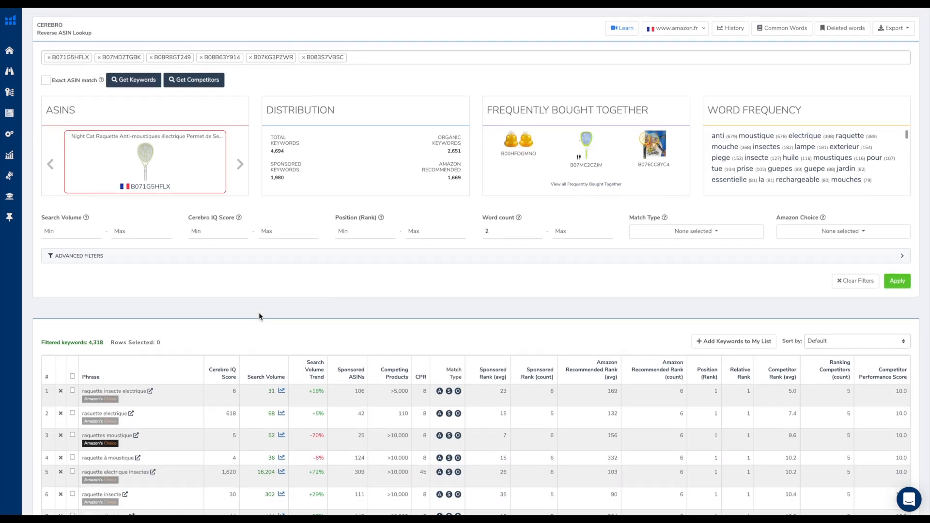
scroll(259, 315, "down", 2)
scroll(259, 316, "up", 3)
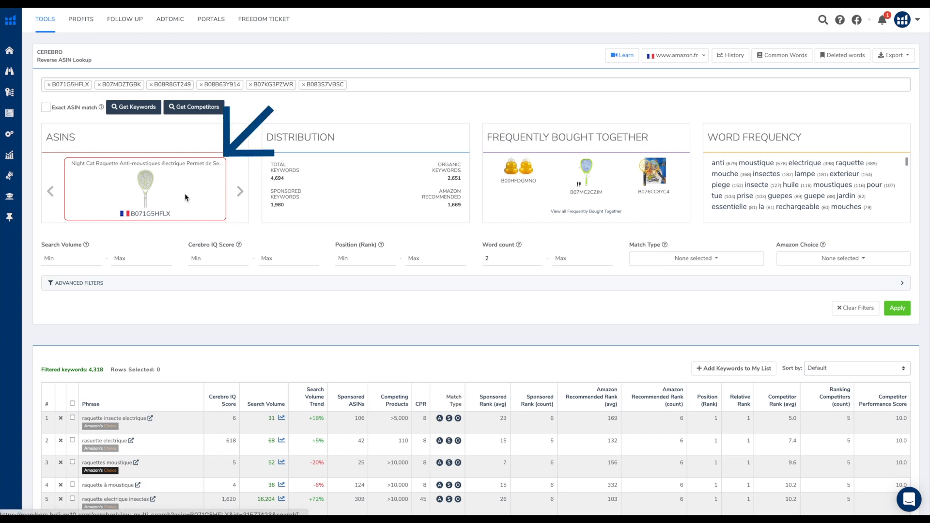
left_click(238, 192)
left_click(242, 192)
left_click(243, 192)
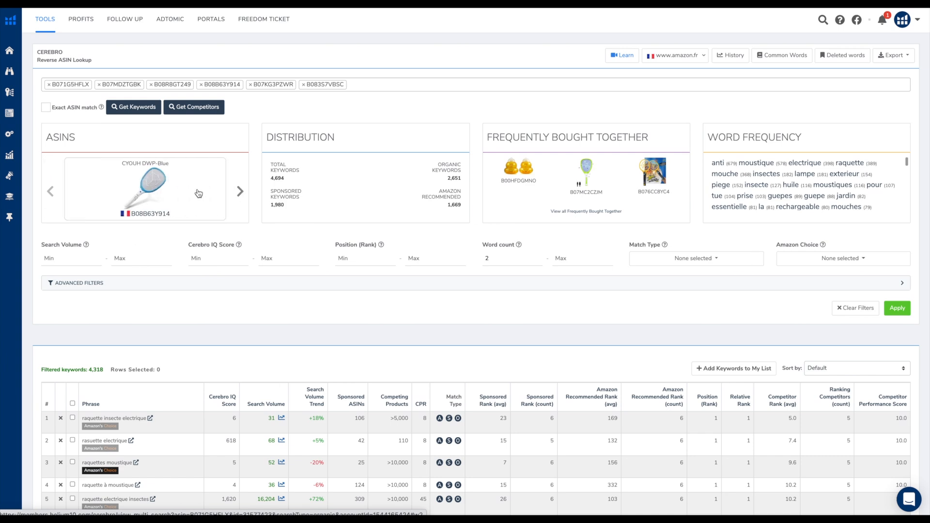
left_click(51, 193)
left_click(51, 193)
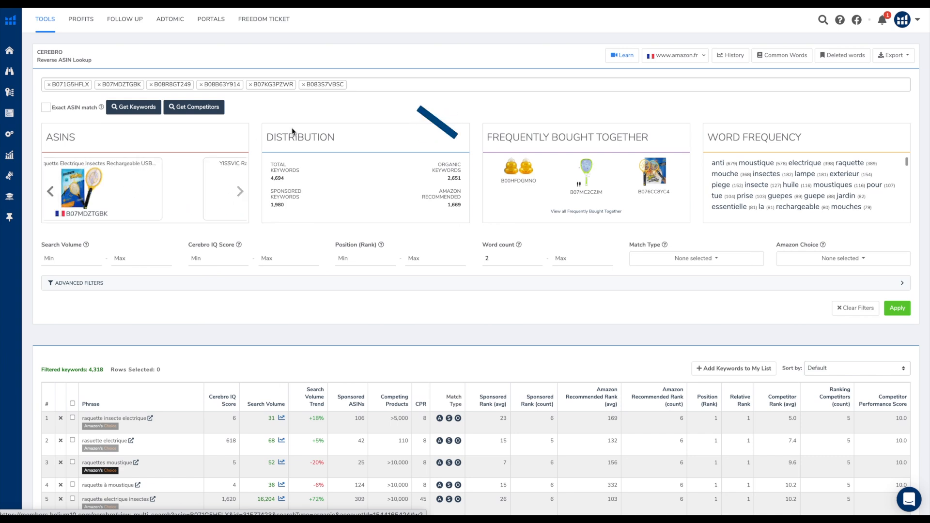
Examine the keyword distribution, covering total, sponsored and Amazon-recommended keywords
left_click_drag(266, 137, 346, 136)
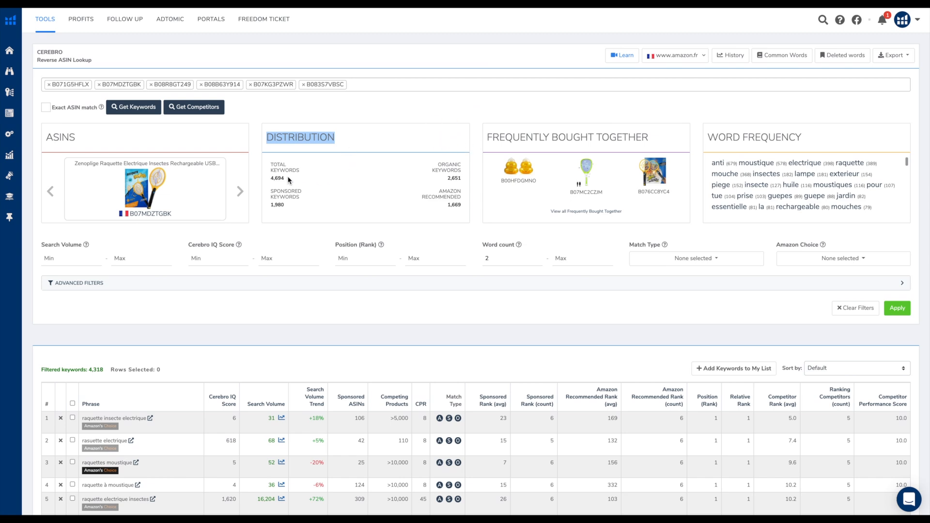
left_click_drag(270, 163, 295, 178)
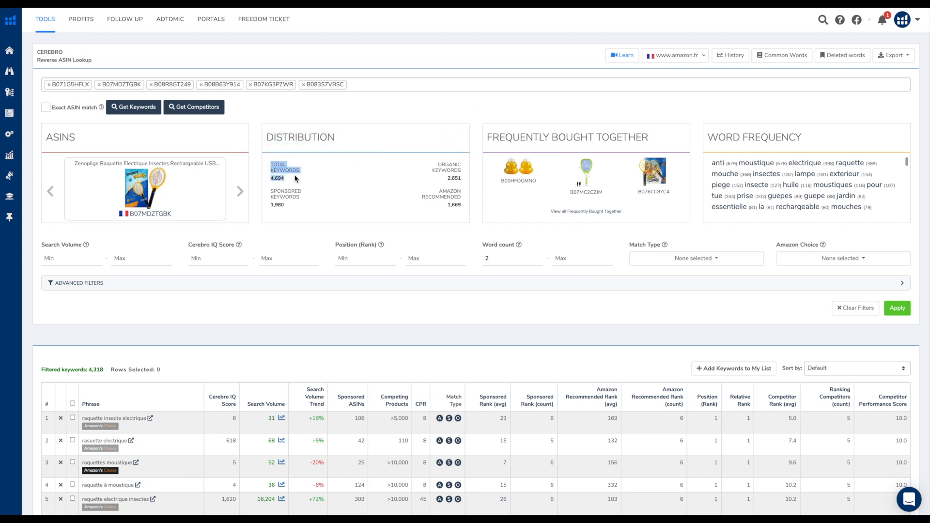
left_click(296, 178)
left_click_drag(271, 191, 297, 206)
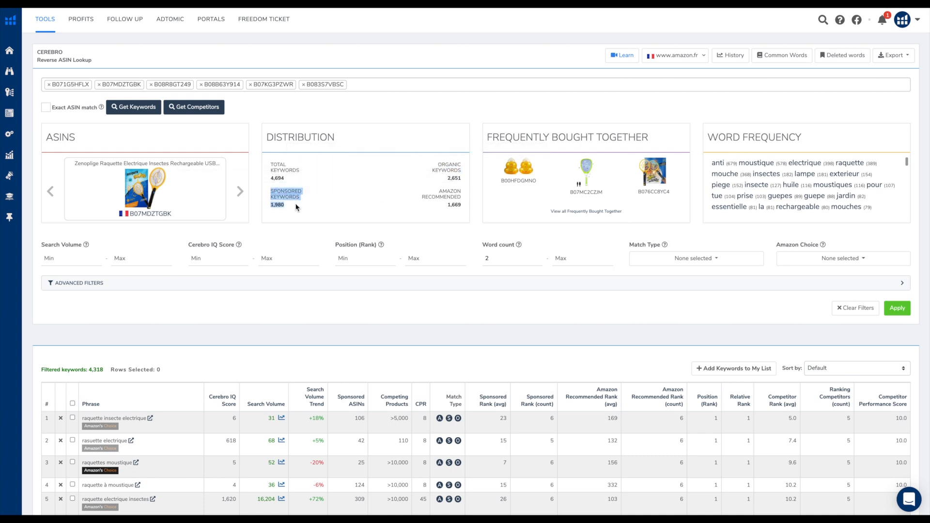
left_click_drag(438, 190, 463, 205)
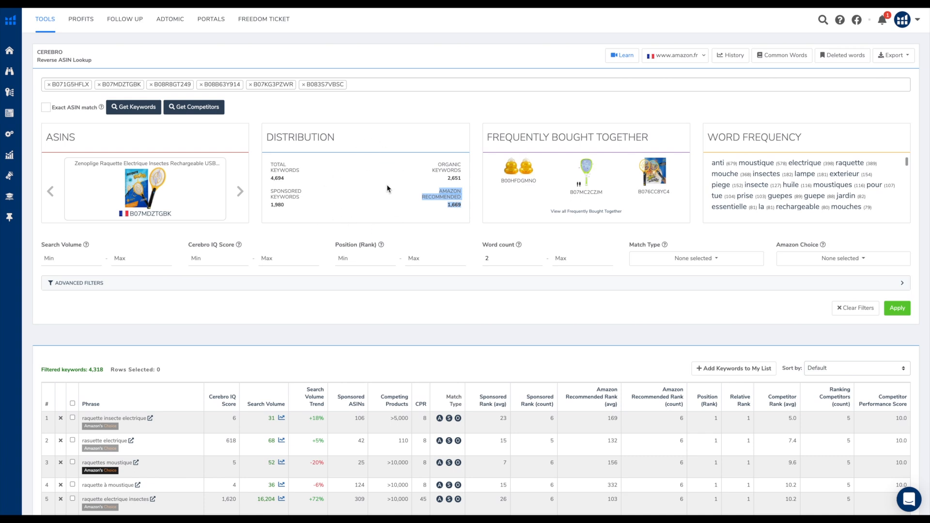
mouse_move(382, 196)
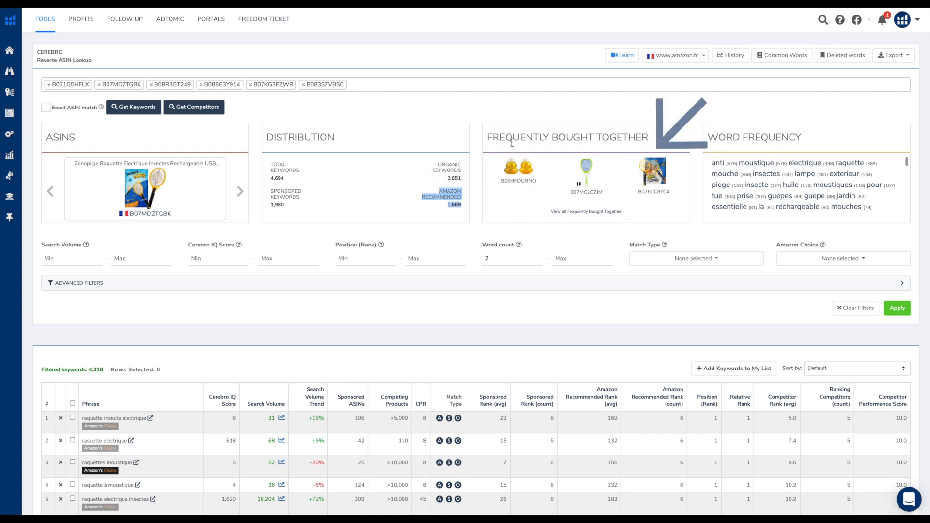
Open the full list of frequently bought together products and look through their sales, prices and reviews
left_click_drag(488, 137, 646, 131)
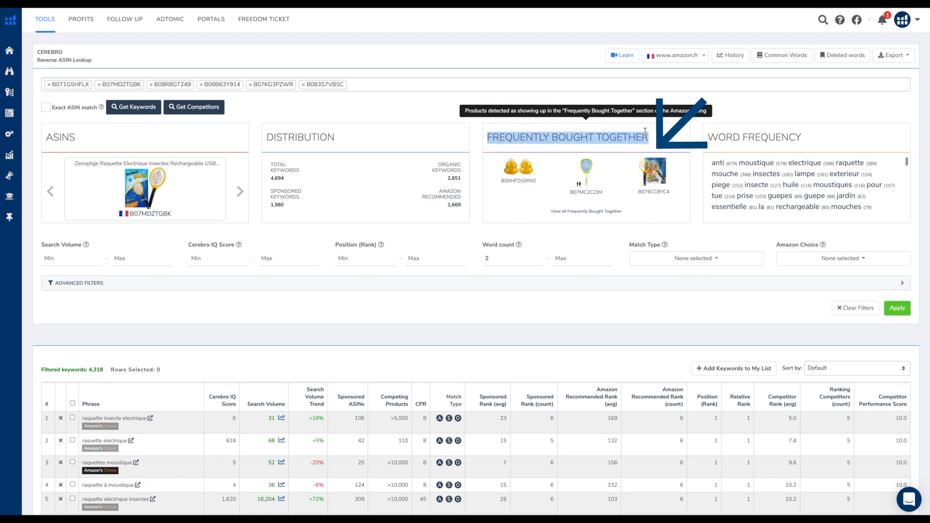
left_click(599, 215)
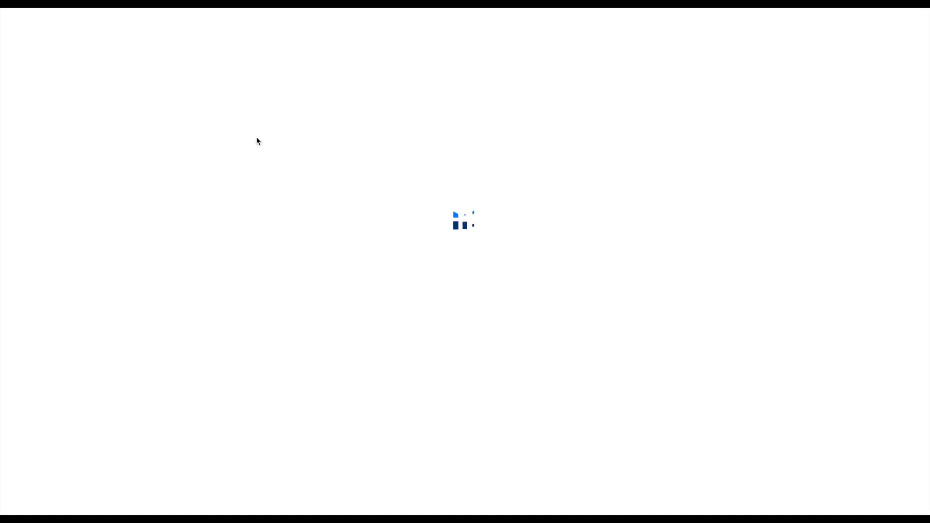
scroll(259, 317, "down", 8)
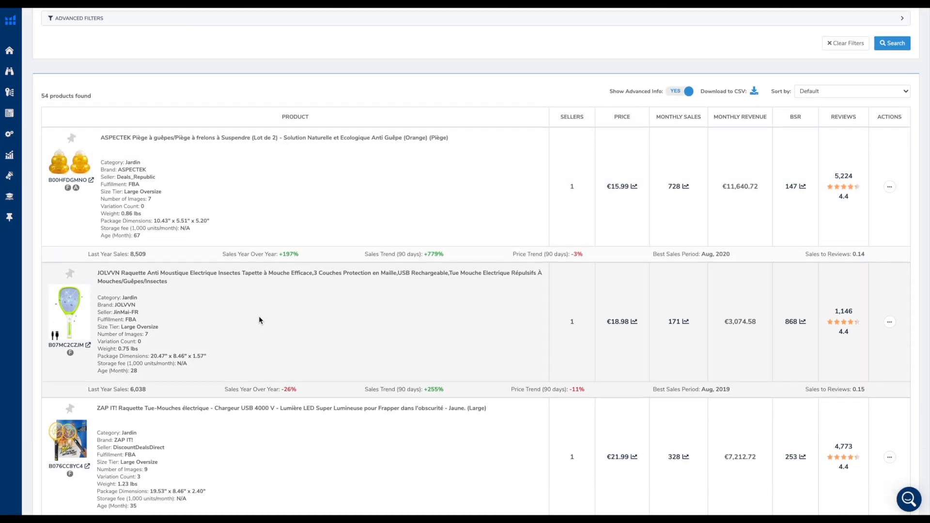
scroll(260, 319, "down", 14)
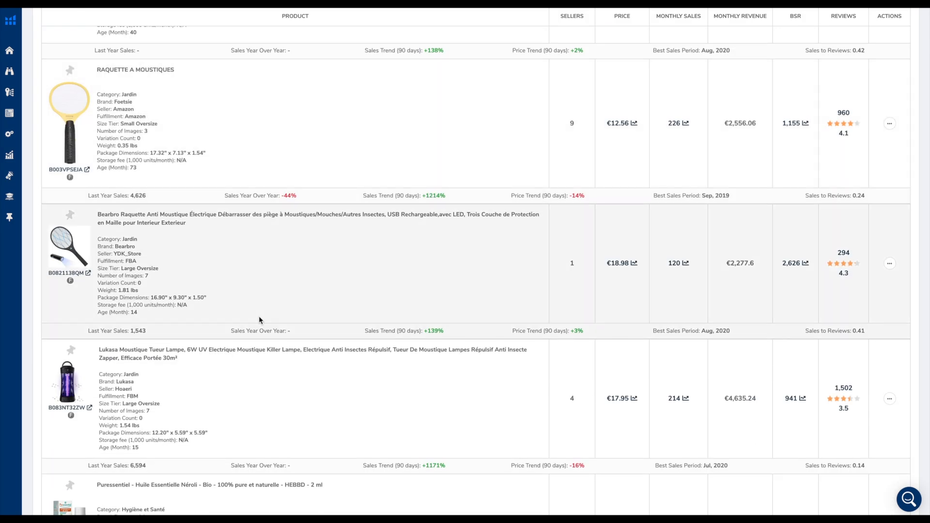
scroll(259, 319, "down", 2)
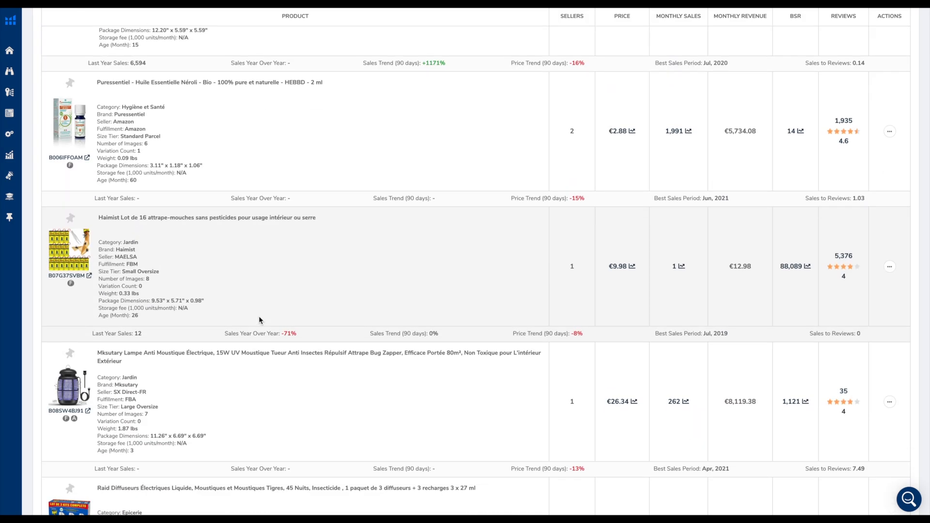
scroll(259, 320, "down", 3)
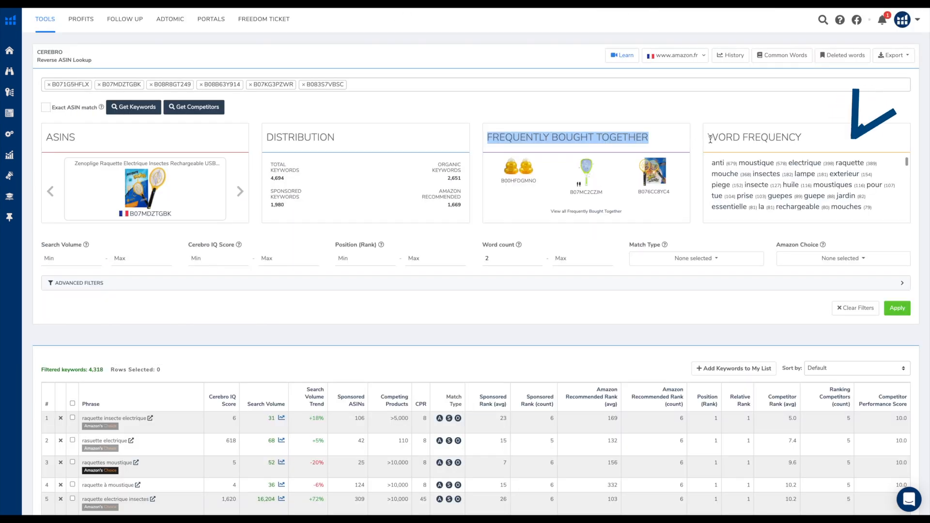
Back in the Cerebro results, examine the word frequency section and read through the list of keyword phrases
mouse_move(709, 138)
left_click_drag(709, 138, 801, 135)
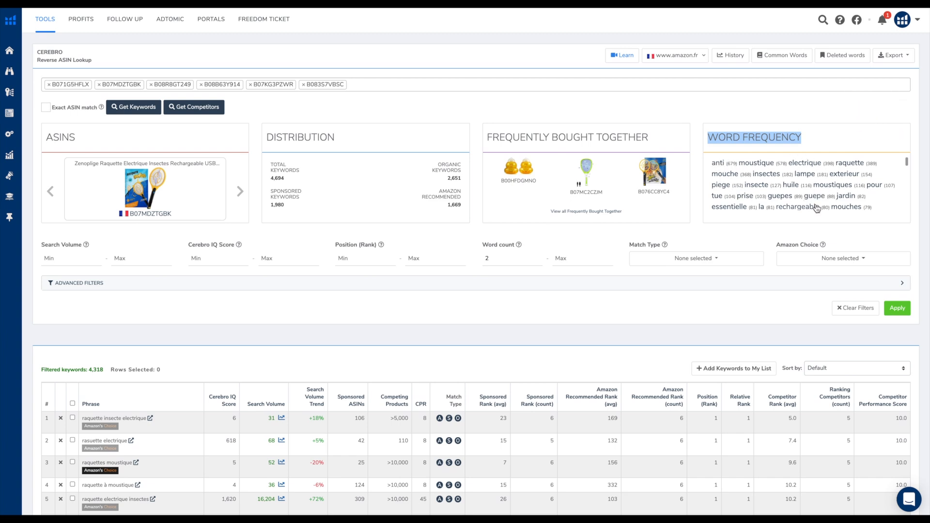
scroll(540, 372, "down", 6)
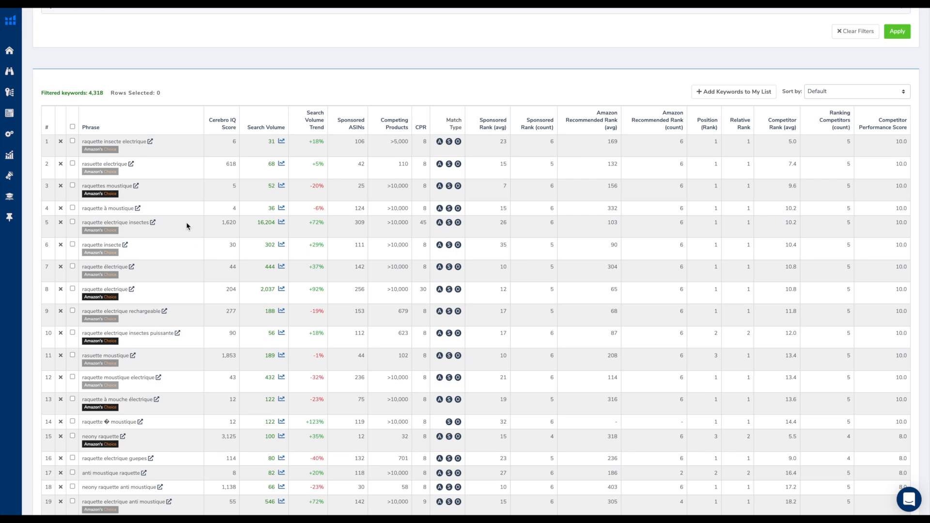
scroll(149, 464, "down", 4)
scroll(148, 464, "down", 4)
scroll(148, 460, "up", 12)
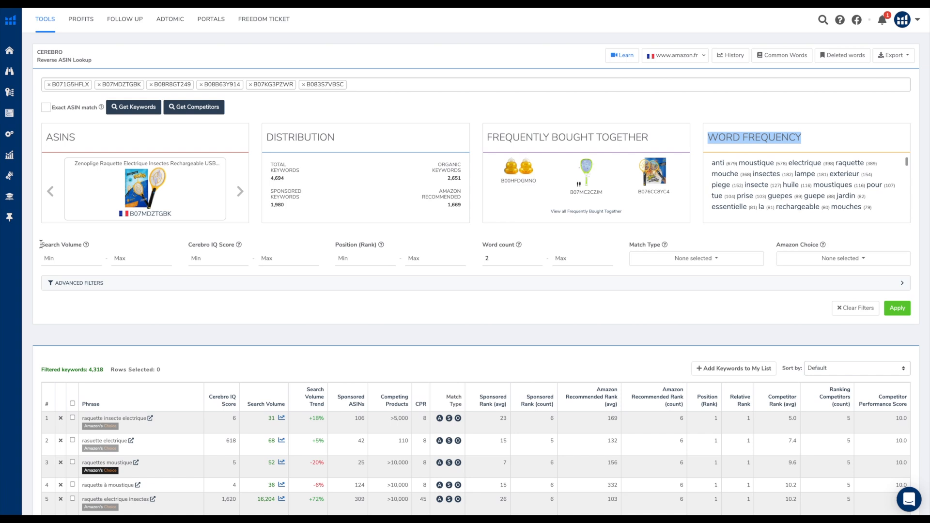
Examine the Search Volume and Cerebro IQ Score filters and compare the score column with search volumes in the keyword table
left_click_drag(41, 245, 80, 245)
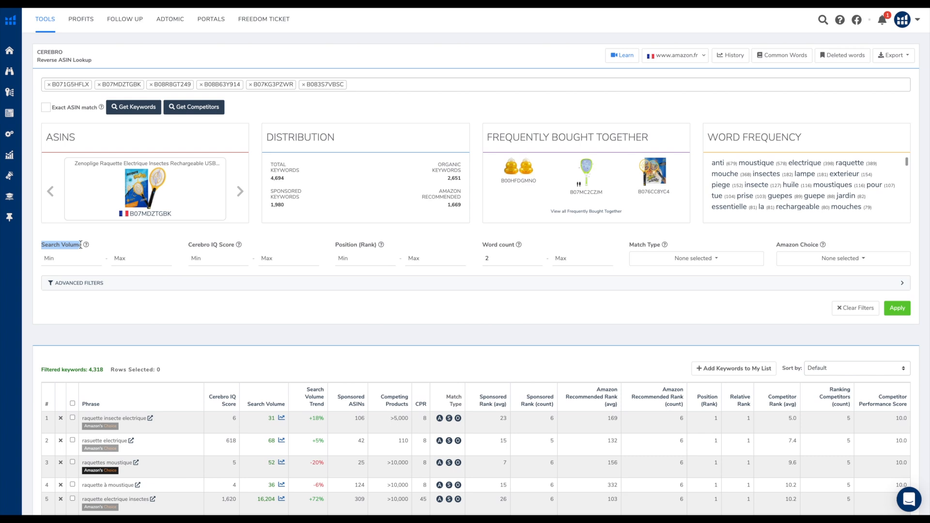
left_click_drag(81, 244, 83, 244)
left_click(57, 260)
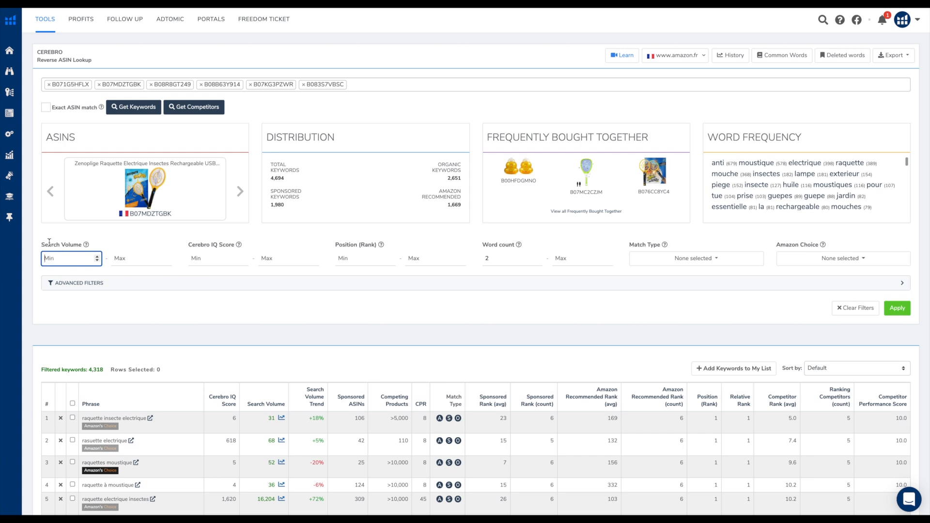
left_click_drag(189, 245, 236, 246)
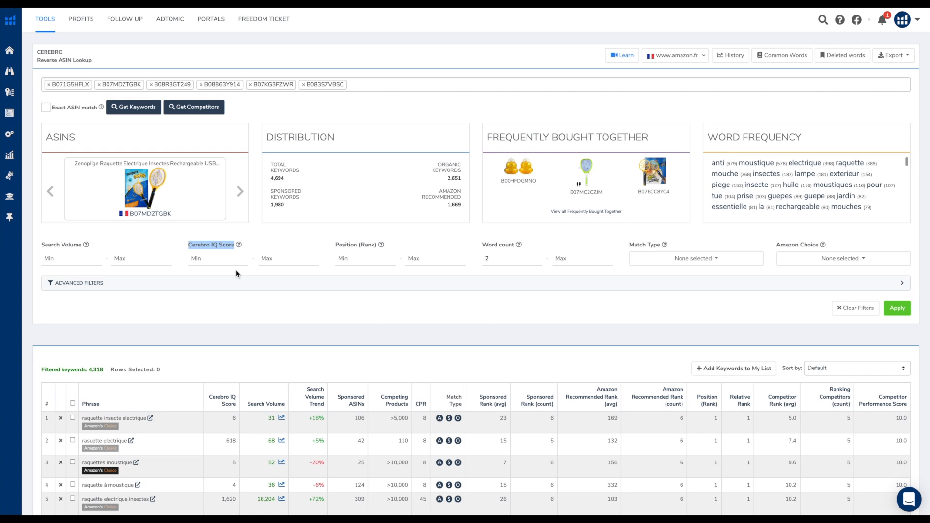
scroll(256, 340, "down", 1)
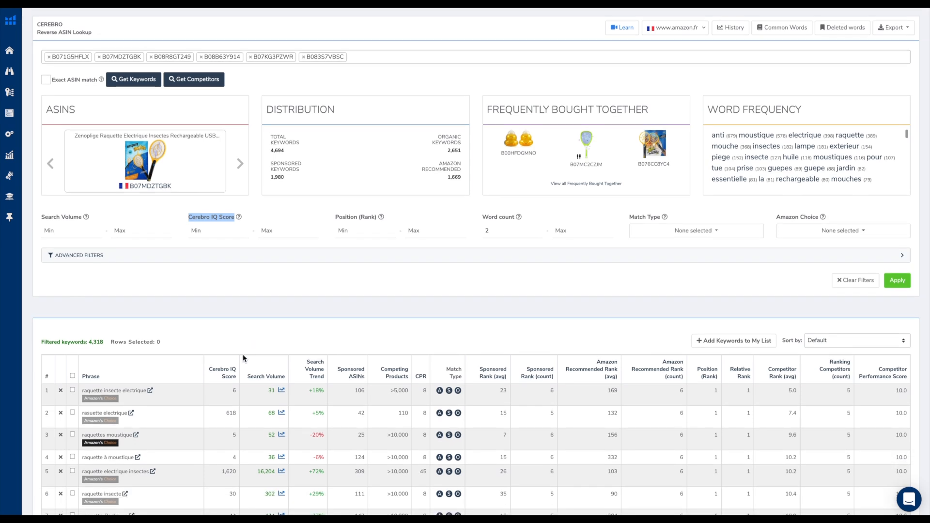
double_click(234, 391)
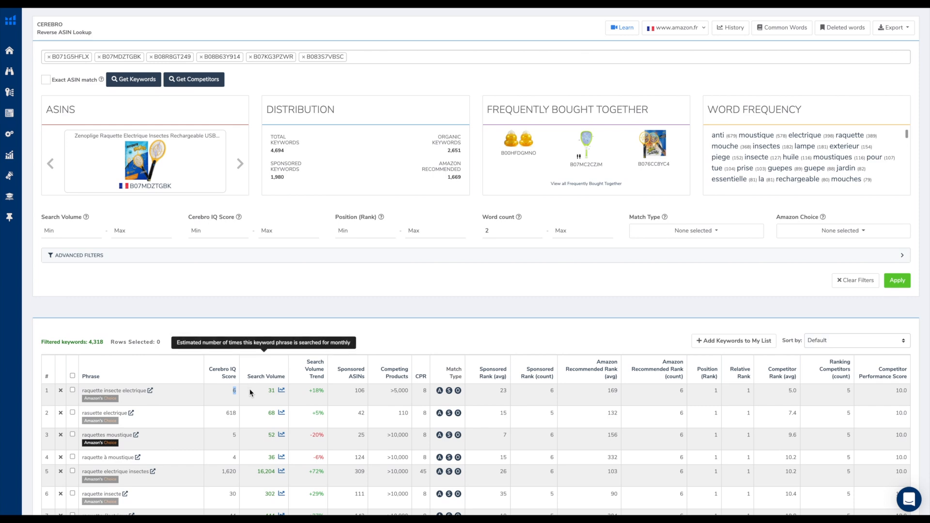
scroll(249, 388, "down", 1)
scroll(250, 390, "down", 1)
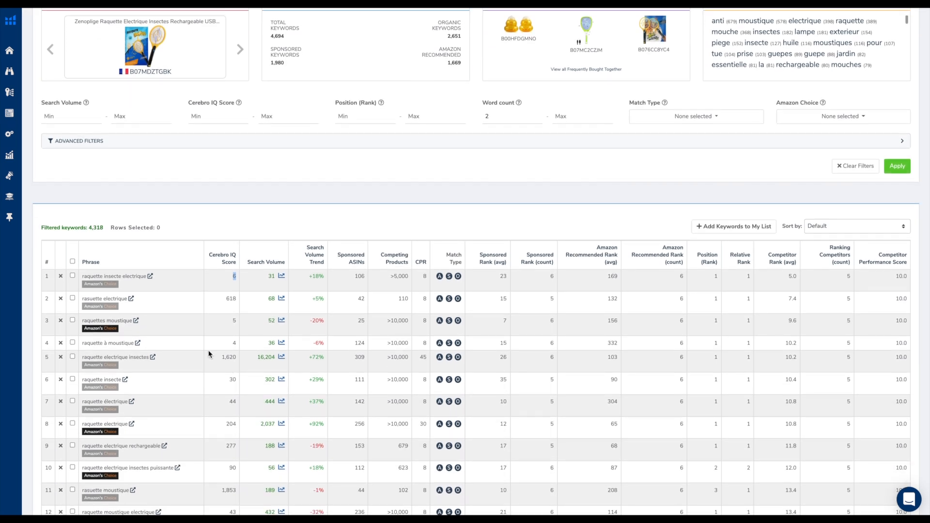
left_click(233, 341)
scroll(237, 339, "up", 1)
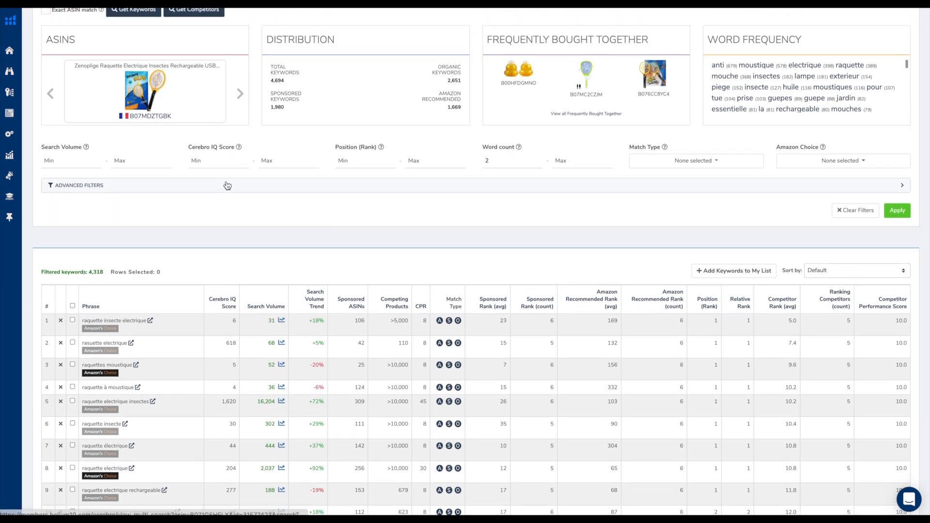
scroll(226, 185, "up", 2)
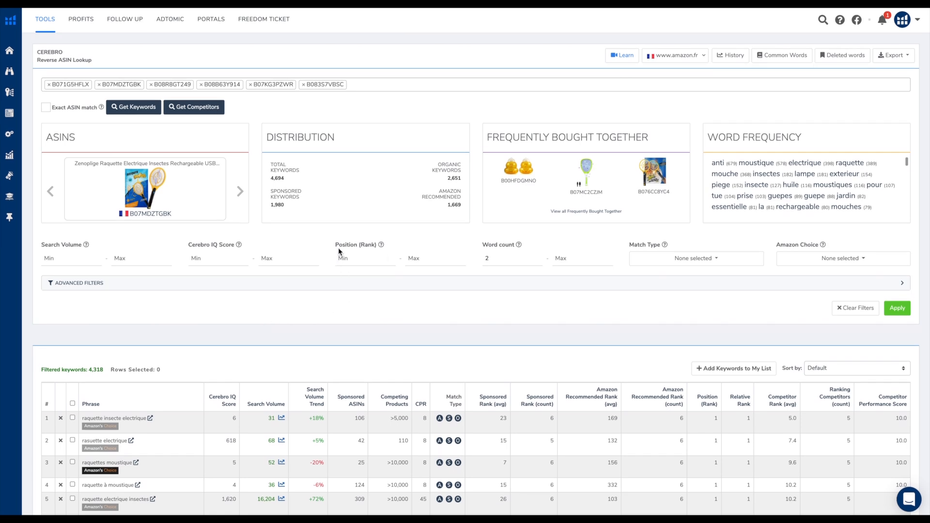
Examine the Position (Rank) filter and look through the ranked phrases in the keyword table
left_click_drag(335, 244, 379, 258)
scroll(412, 339, "down", 3)
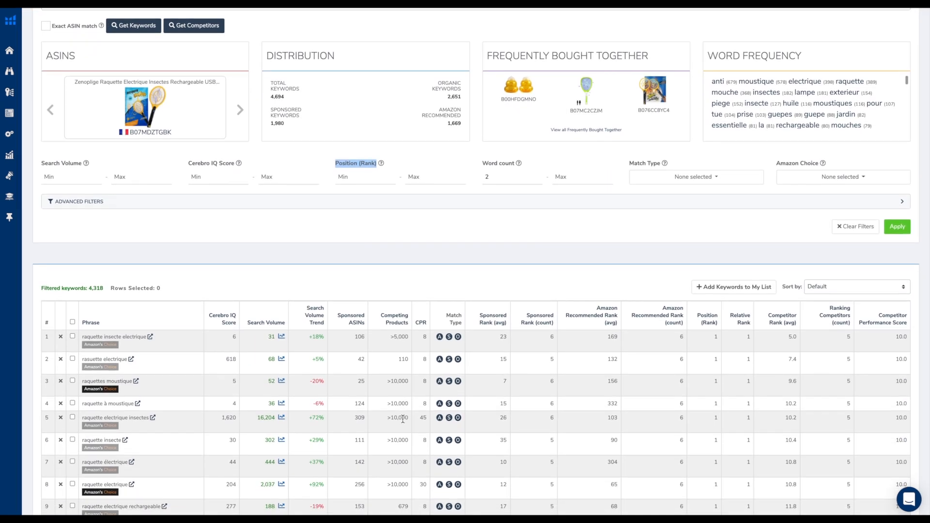
scroll(403, 419, "down", 4)
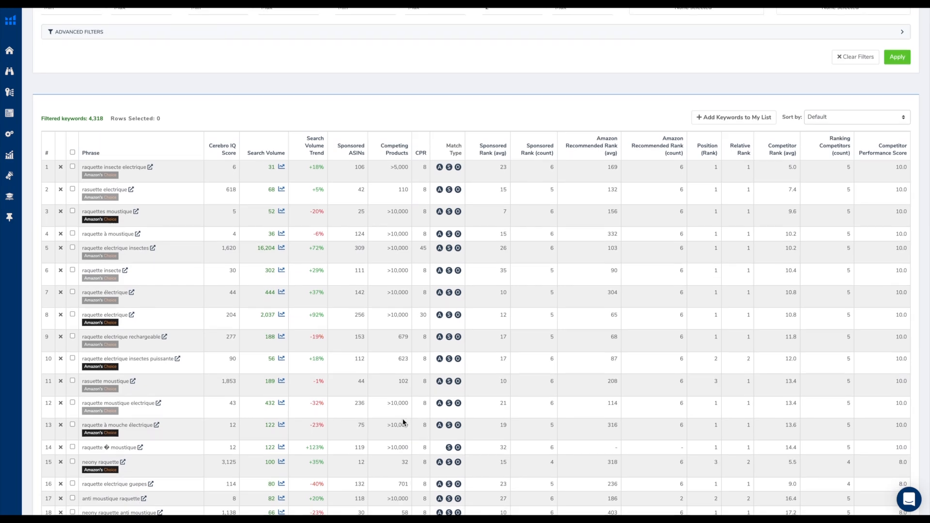
scroll(403, 422, "down", 2)
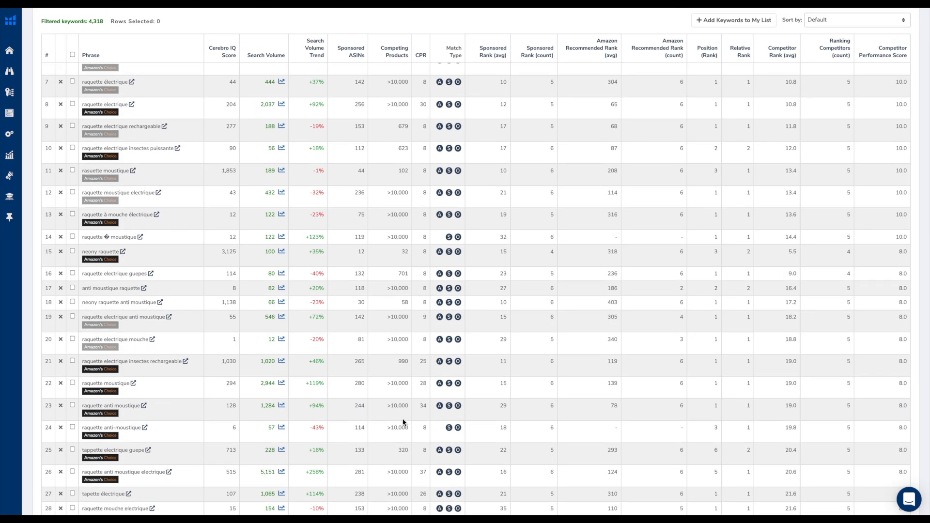
scroll(402, 422, "up", 5)
scroll(403, 422, "up", 2)
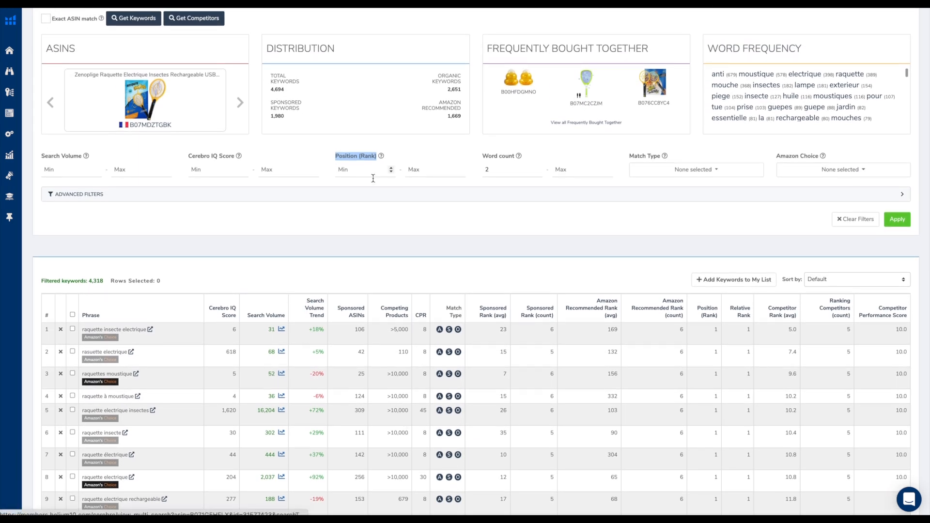
scroll(361, 175, "up", 2)
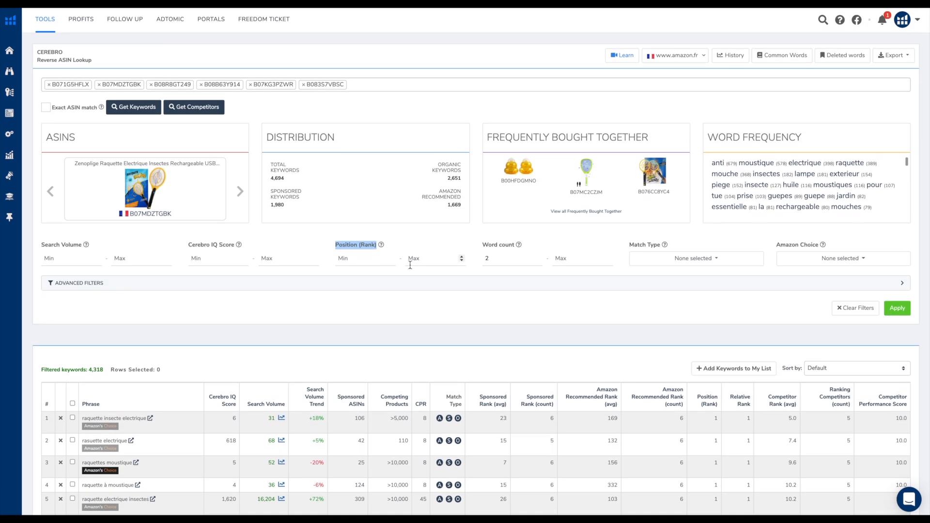
Look over the Word count filter and the available options of the Match Type and Amazon Choice filters
left_click_drag(484, 244, 509, 262)
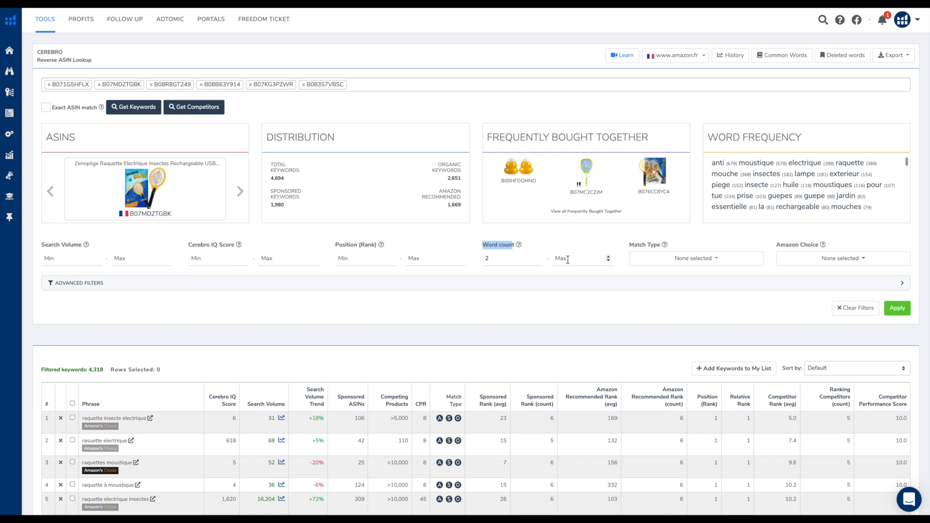
left_click(649, 245)
left_click(702, 261)
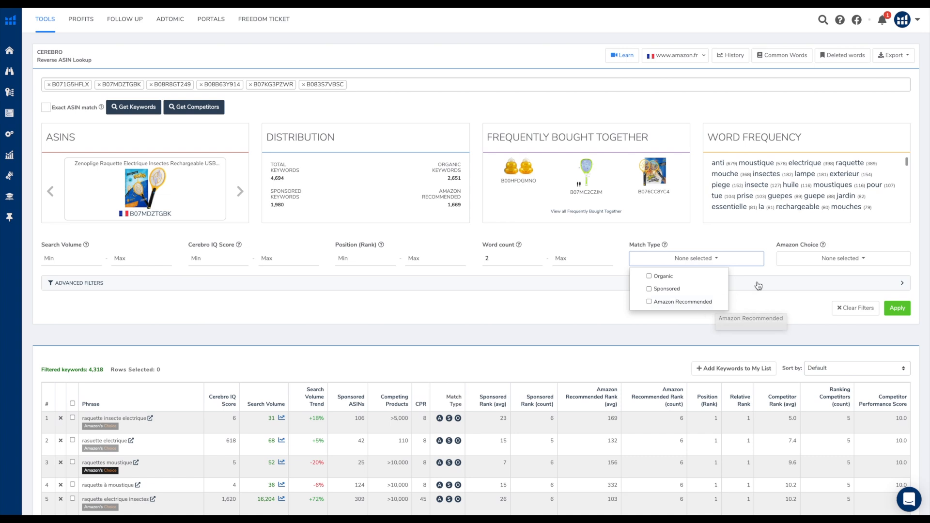
left_click(806, 263)
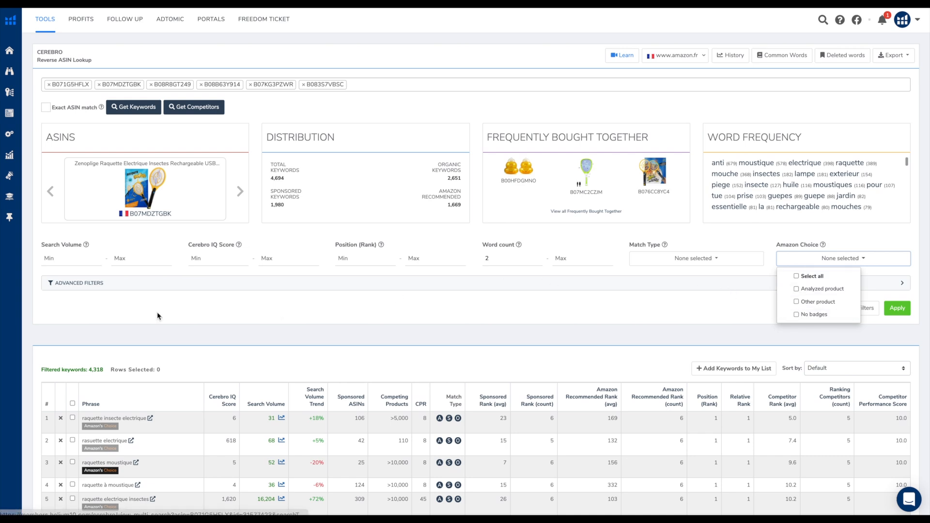
Expand the advanced filters and look over the available rank, competitor and phrase criteria
left_click(85, 286)
scroll(86, 288, "down", 2)
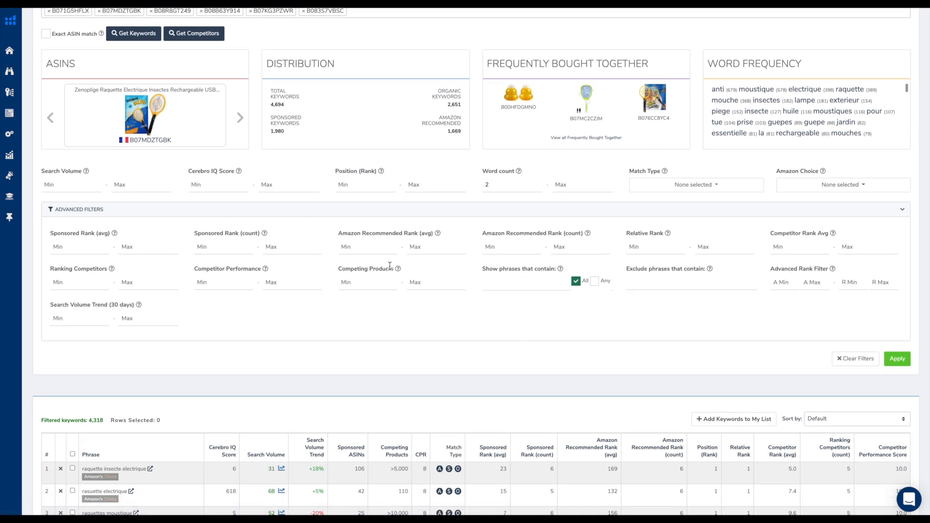
scroll(452, 269, "up", 1)
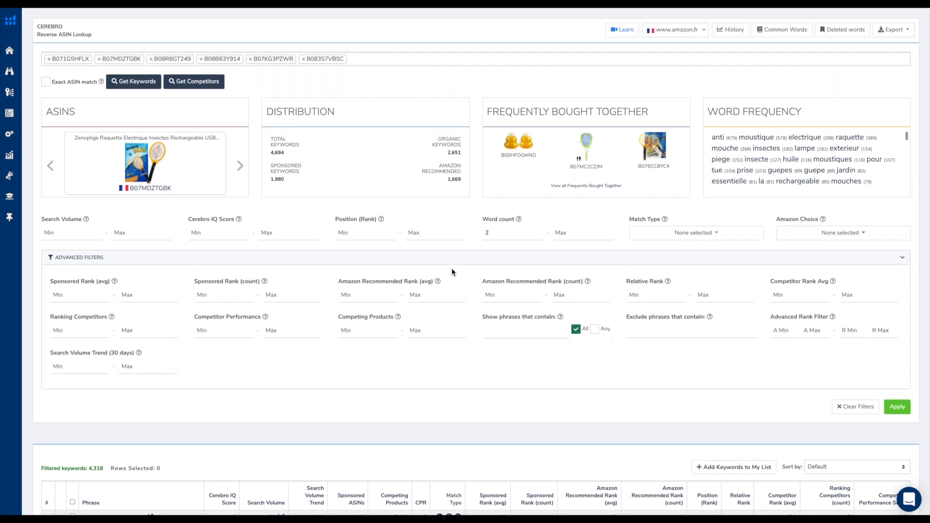
scroll(451, 273, "up", 1)
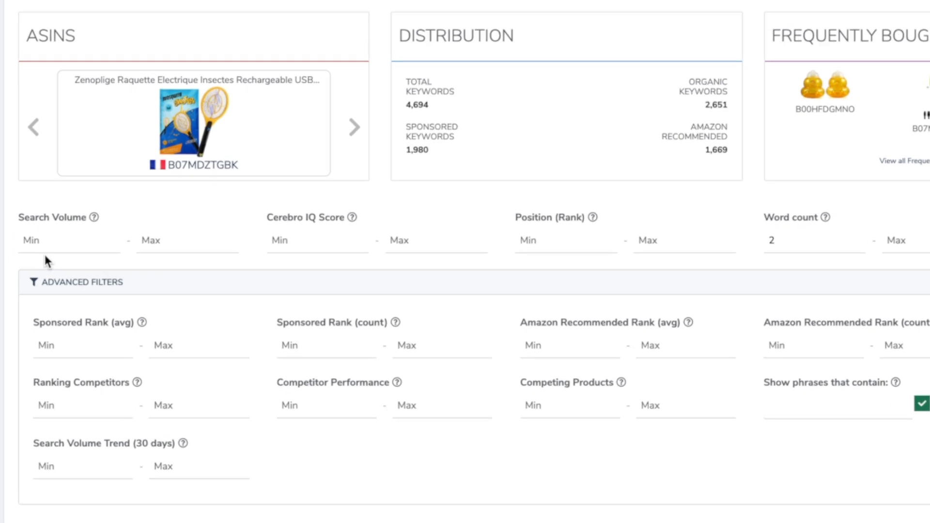
Set the minimum search volume filter to 100 and the Position (Rank) range from 1 to 30
left_click(58, 247)
type("100")
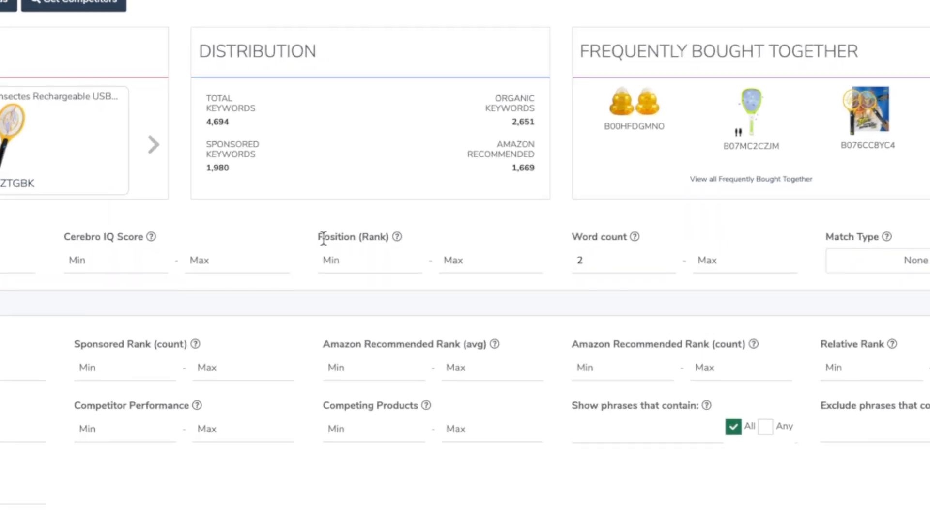
left_click_drag(325, 240, 383, 240)
left_click(352, 266)
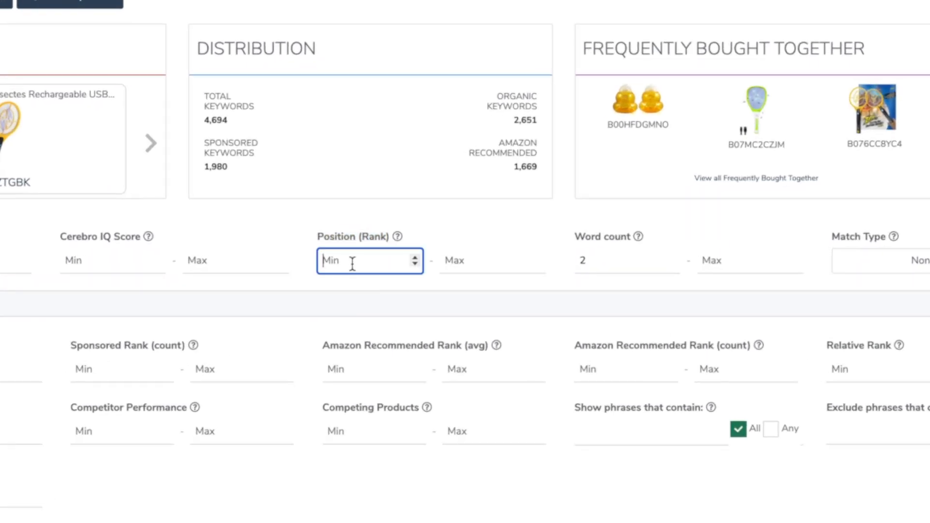
type("1")
left_click(460, 258)
type("30")
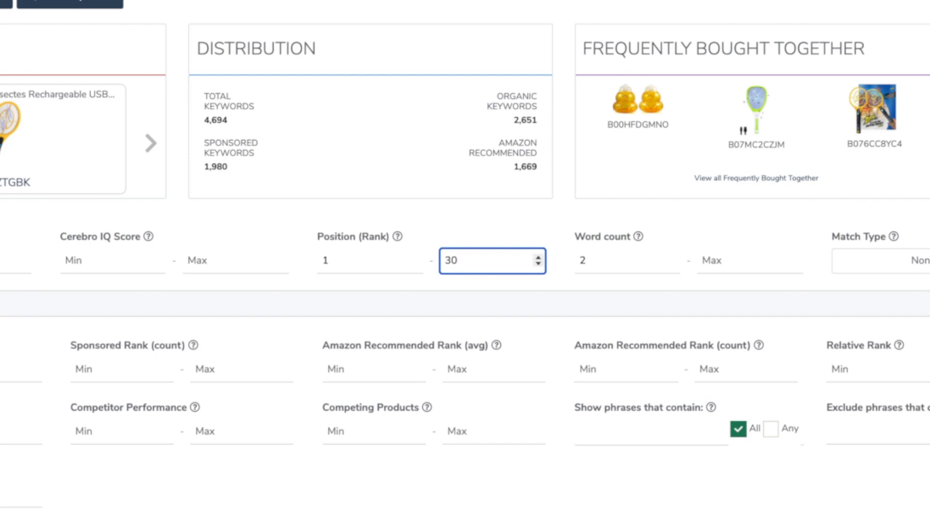
left_click(360, 260)
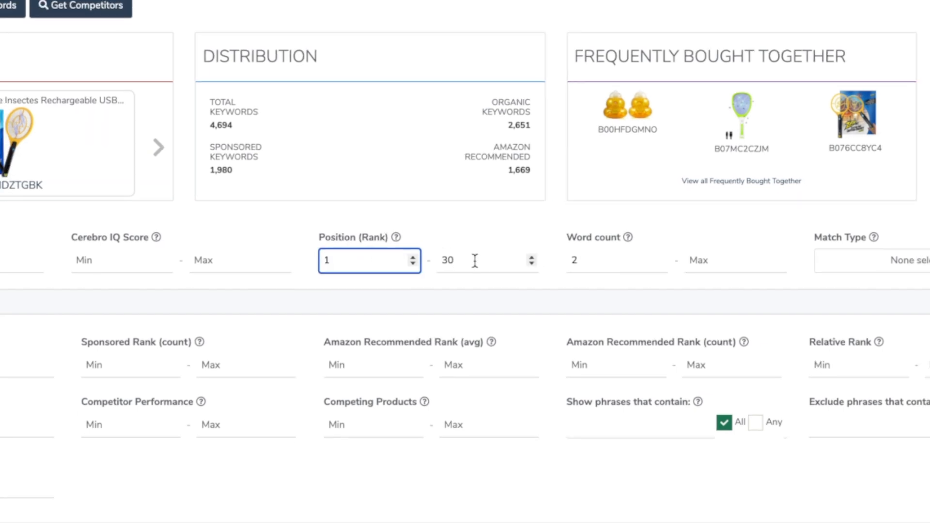
left_click(475, 260)
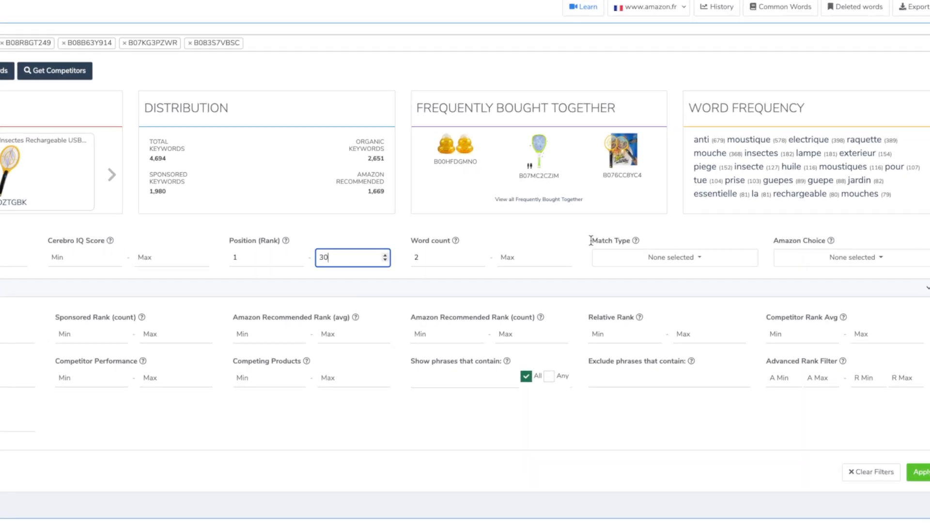
Restrict the match type to Organic and apply the filters to the keyword list
left_click_drag(629, 245, 652, 244)
left_click_drag(573, 233, 588, 236)
left_click(684, 265)
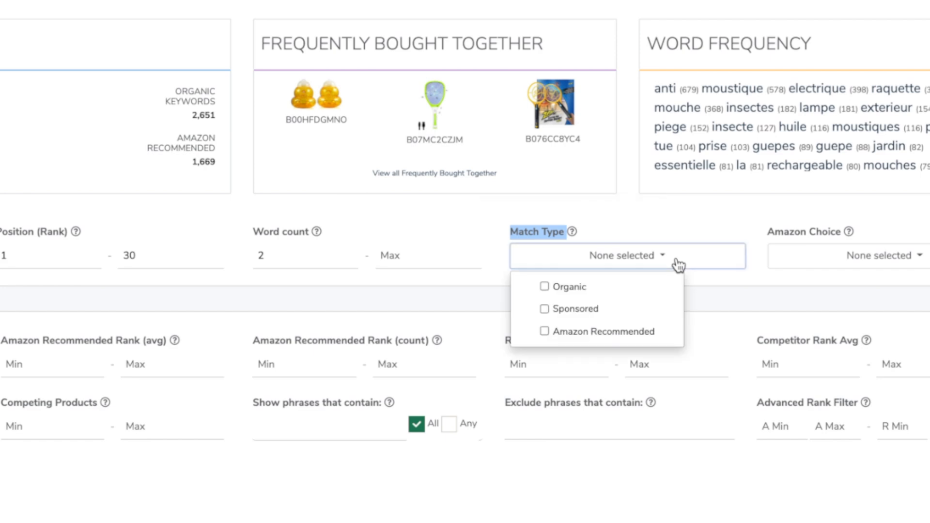
left_click(546, 288)
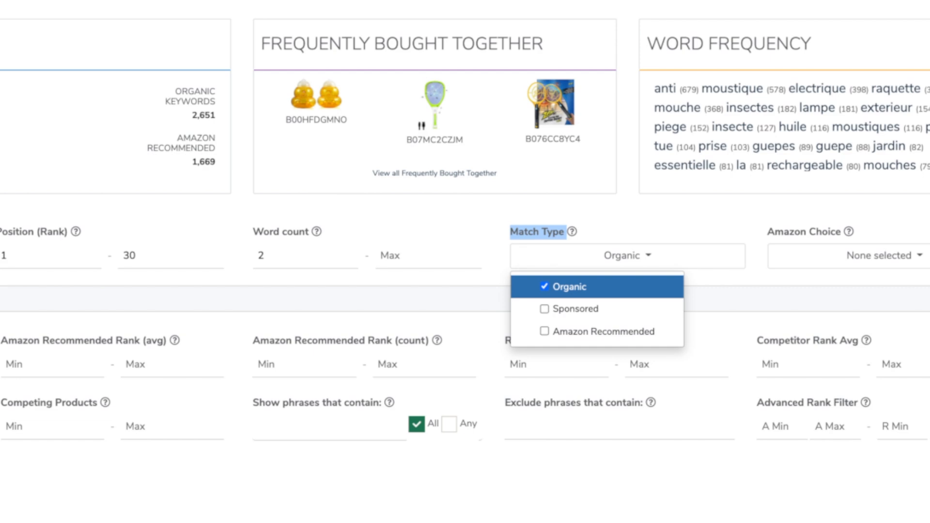
left_click(775, 299)
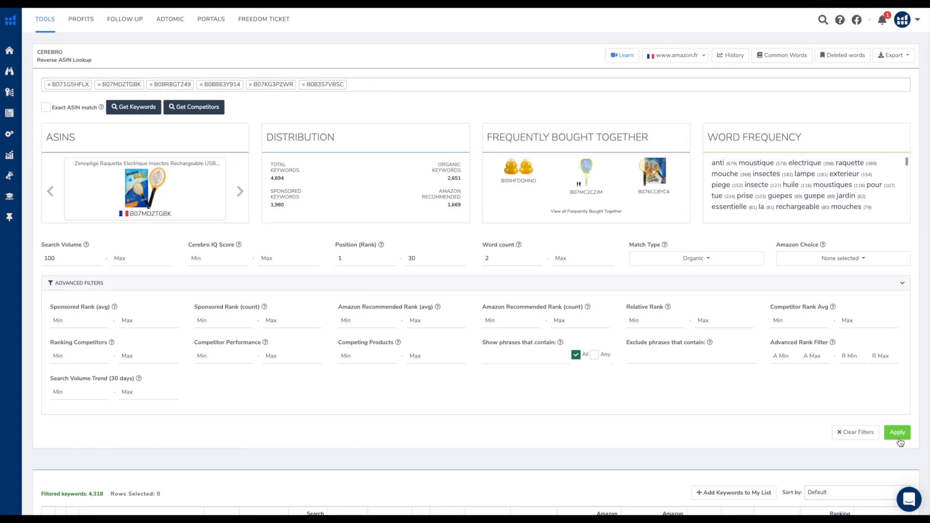
left_click(898, 436)
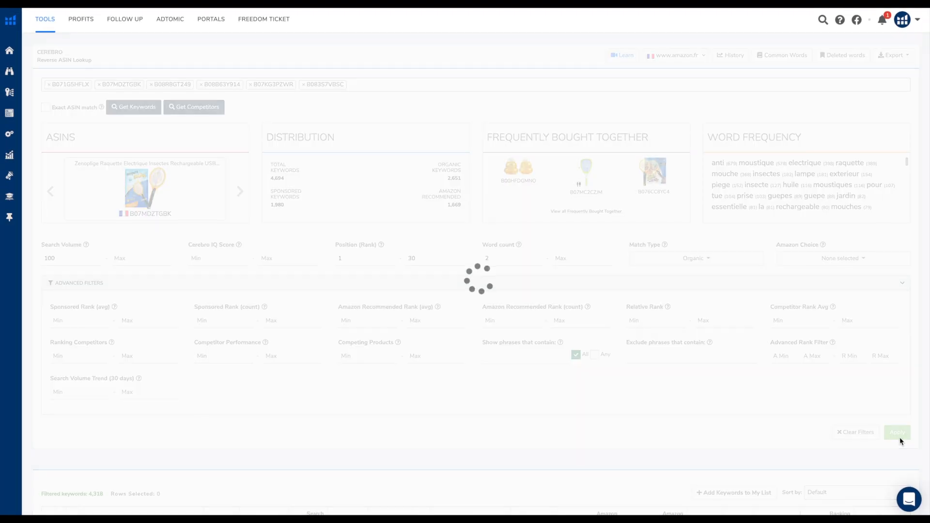
Look over the filtered keywords and sort them by search volume from high to low
scroll(929, 355, "down", 9)
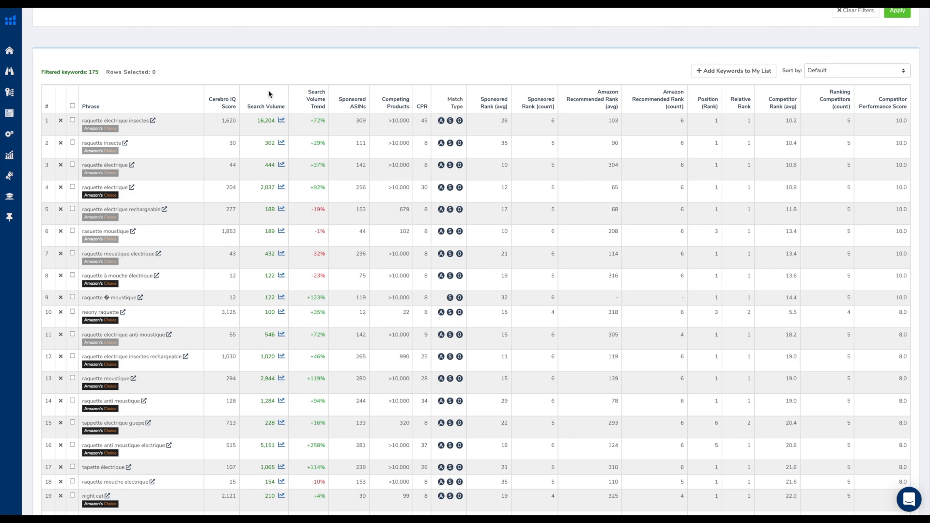
left_click_drag(89, 72, 100, 73)
scroll(852, 234, "up", 9)
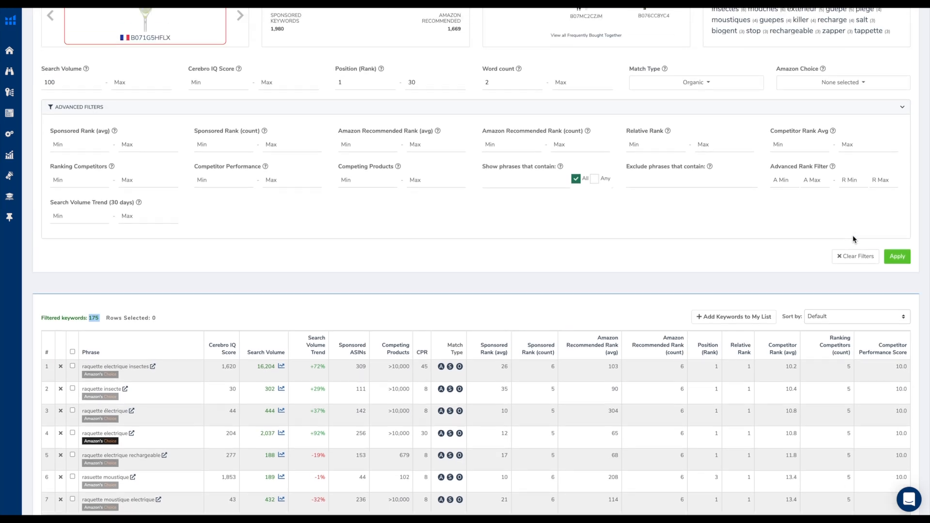
scroll(853, 235, "down", 6)
left_click(269, 258)
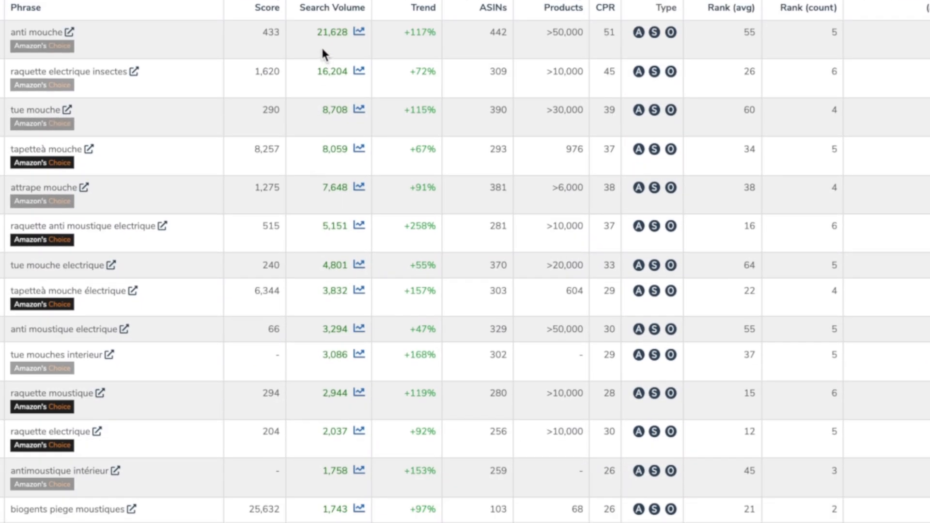
scroll(359, 270, "down", 6)
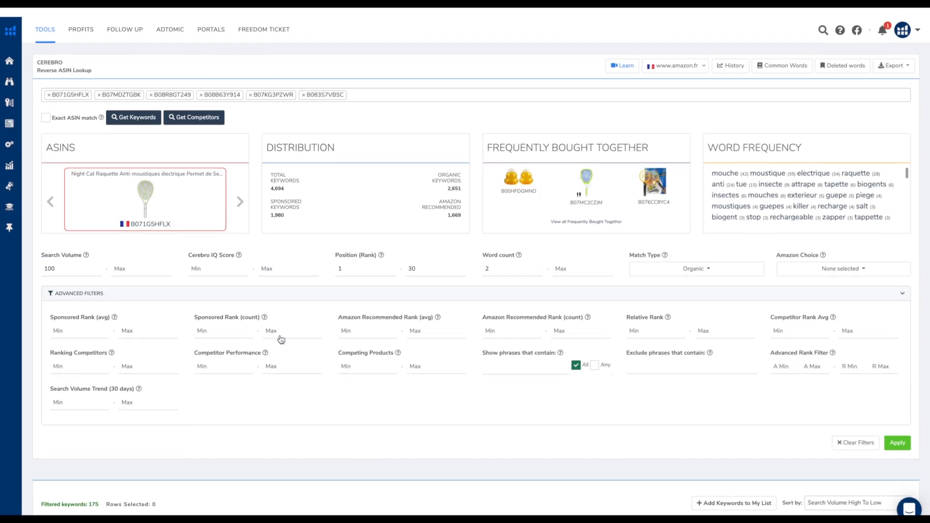
Export the filtered keyword list as an Excel (.xlsx) file
left_click(905, 58)
left_click(878, 82)
scroll(427, 63, "down", 9)
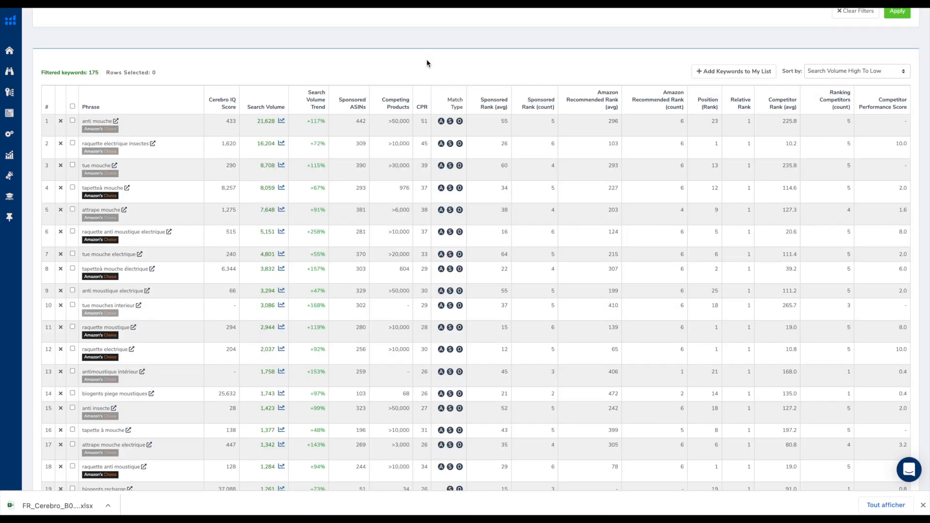
Open the Amazon search results for the keyword "raquette electrique insectes" and browse the listed products
scroll(426, 63, "down", 1)
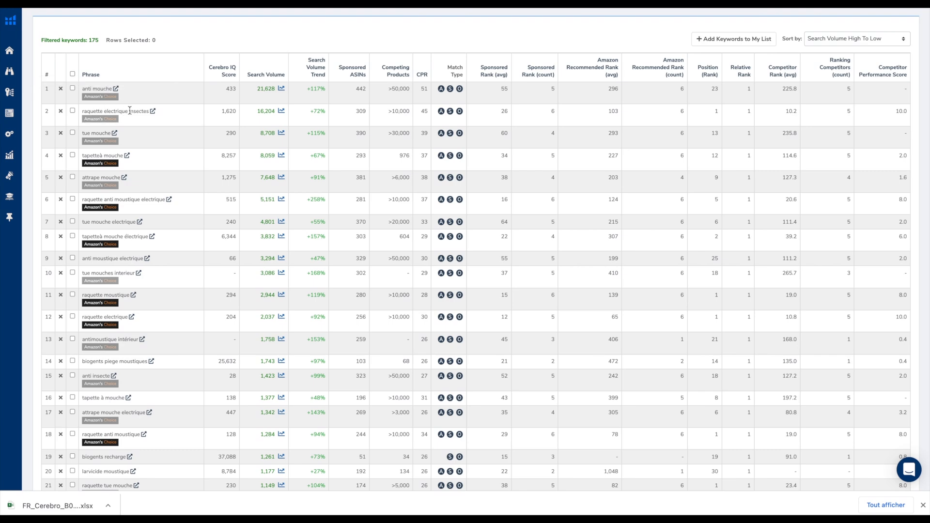
left_click(153, 112)
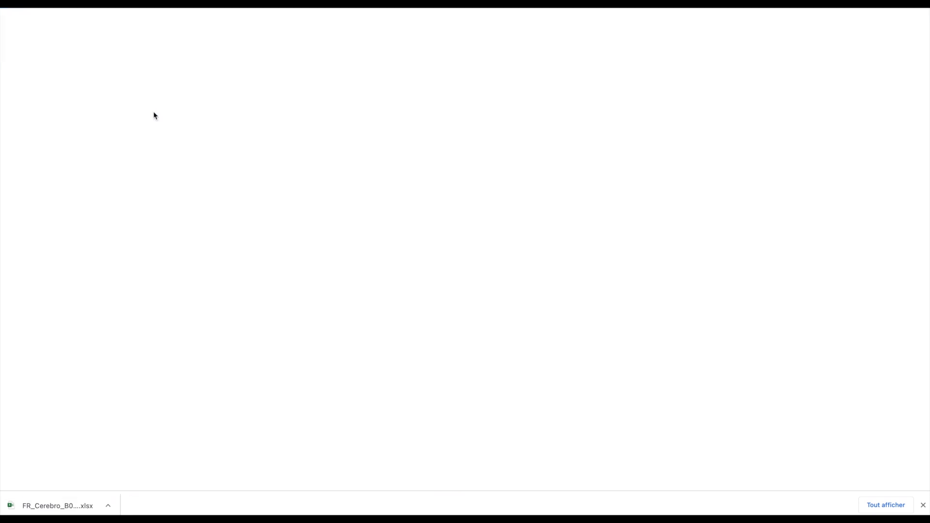
scroll(166, 225, "down", 15)
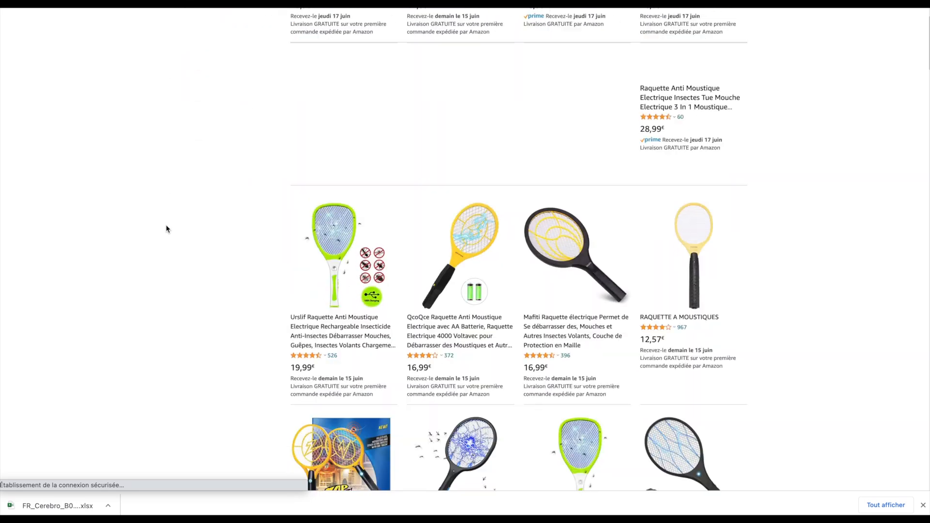
Close the Amazon results and examine the Search Volume and Search Volume Trend columns of the filtered keywords in Cerebro
key("super+w")
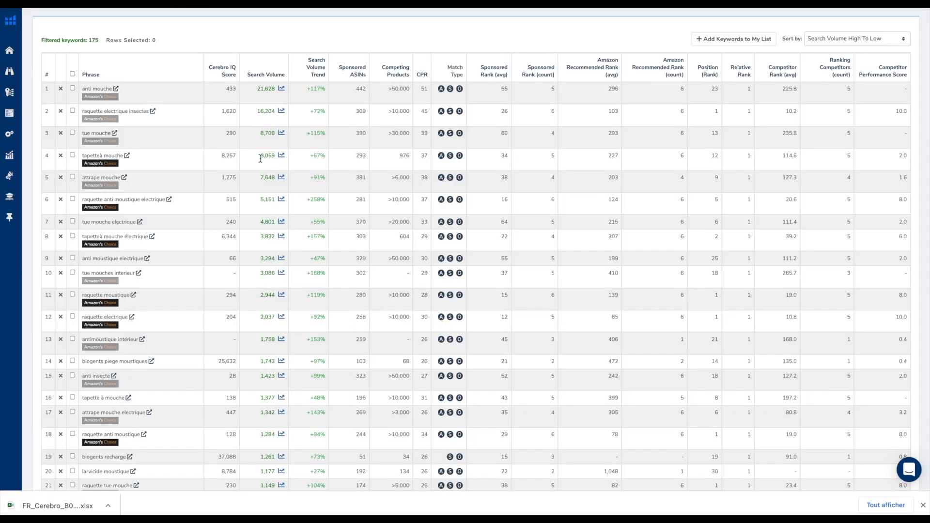
mouse_move(222, 76)
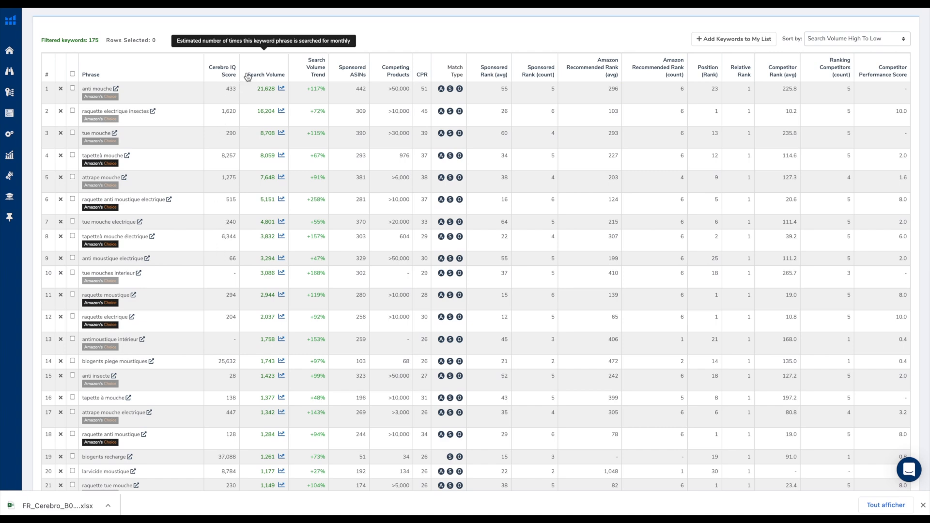
left_click_drag(248, 76, 269, 80)
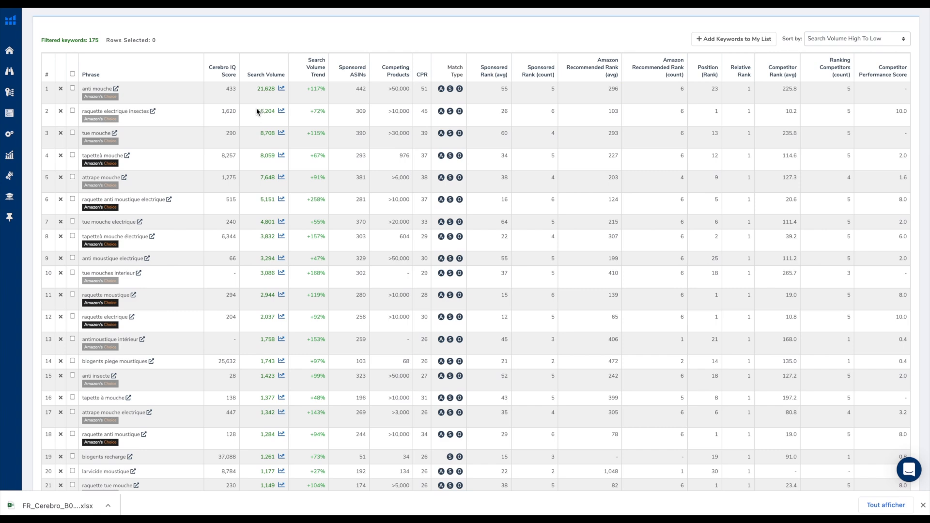
left_click_drag(257, 115, 279, 118)
scroll(275, 354, "down", 1)
scroll(275, 354, "down", 1)
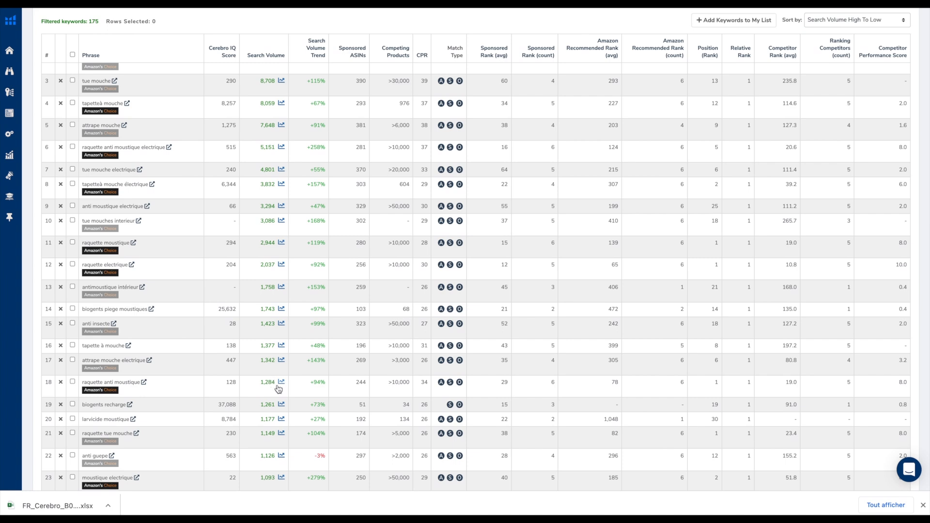
scroll(279, 389, "up", 3)
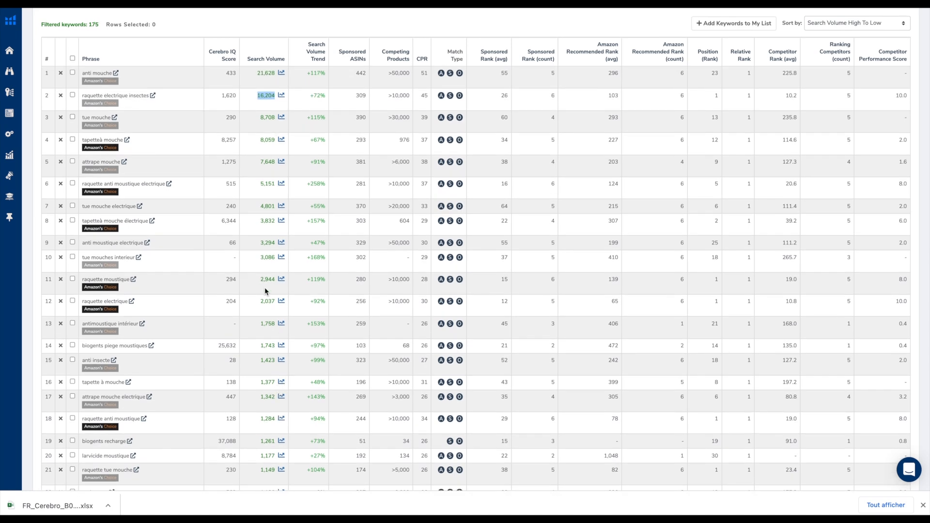
scroll(266, 292, "up", 1)
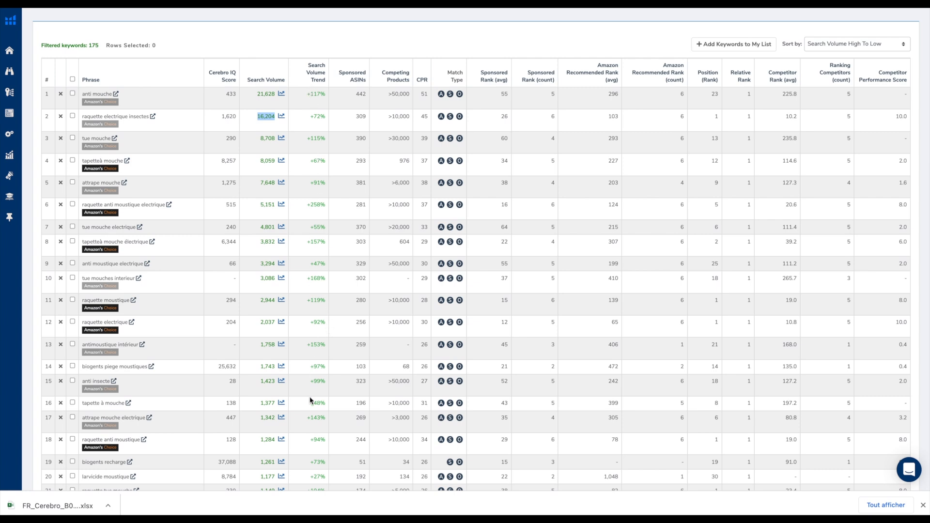
scroll(310, 400, "down", 1)
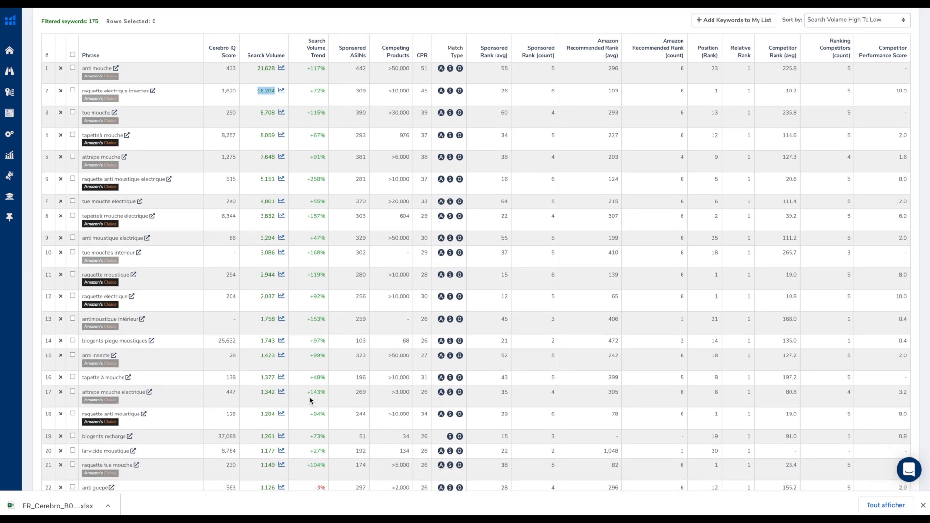
scroll(311, 400, "up", 1)
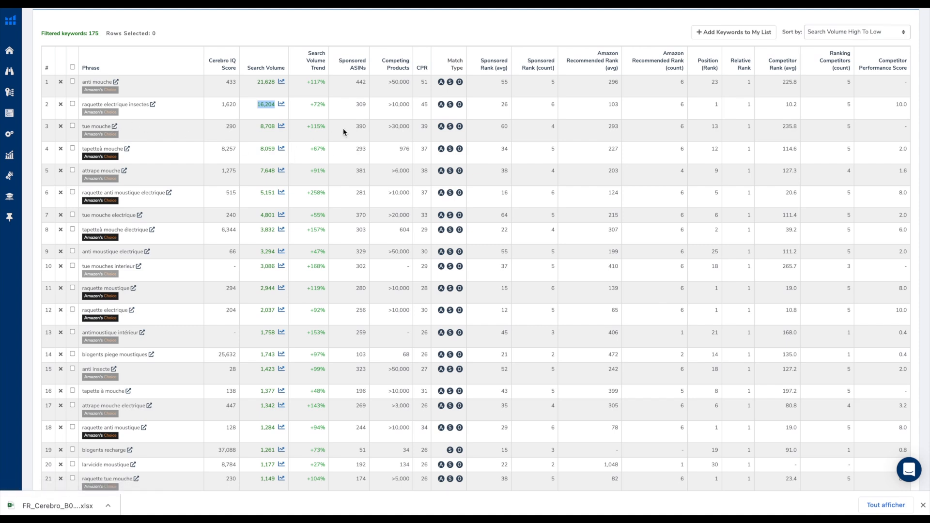
Examine the Sponsored ASINs and Competing Products columns across the first page of filtered keywords
scroll(357, 127, "down", 2)
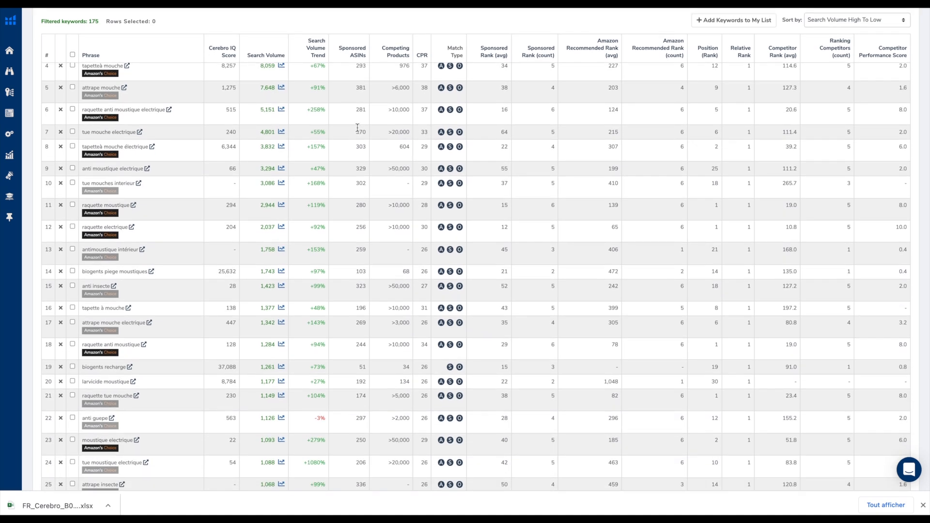
scroll(358, 128, "down", 3)
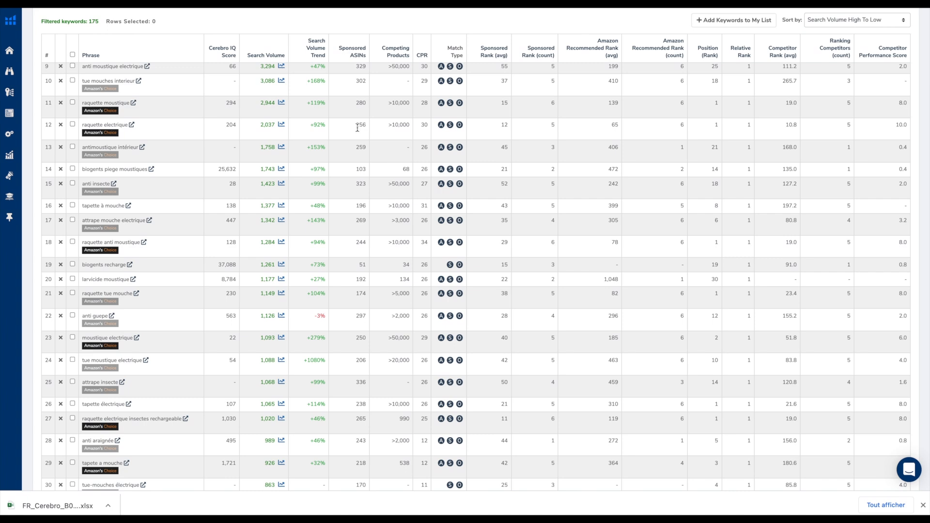
scroll(357, 128, "down", 3)
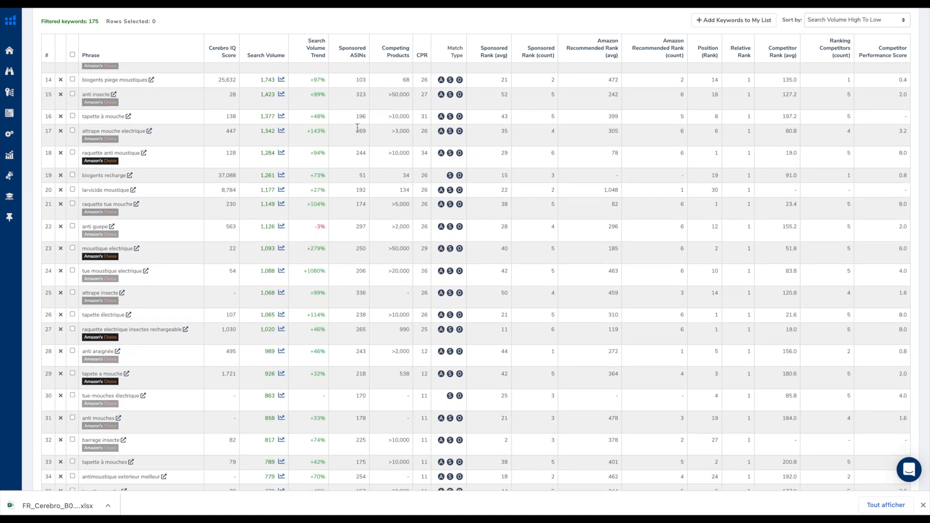
scroll(357, 128, "up", 13)
scroll(377, 262, "down", 3)
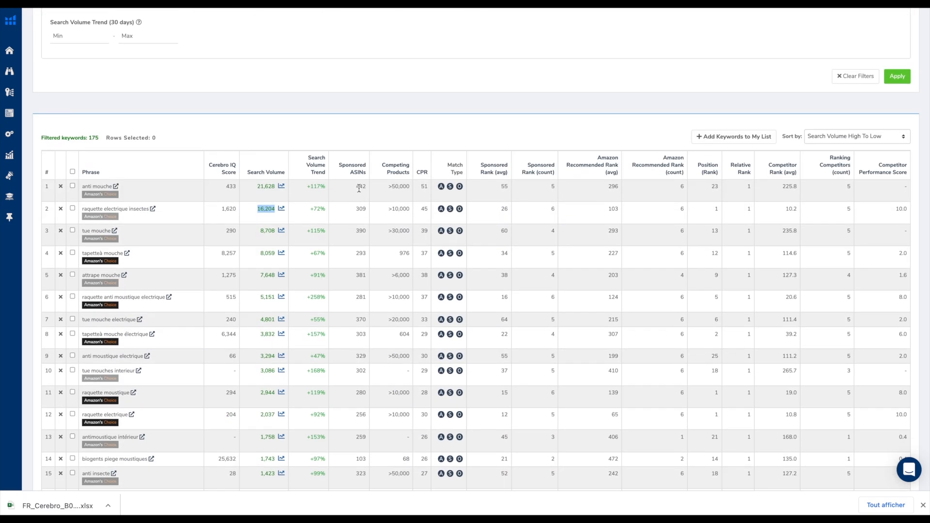
scroll(361, 189, "down", 10)
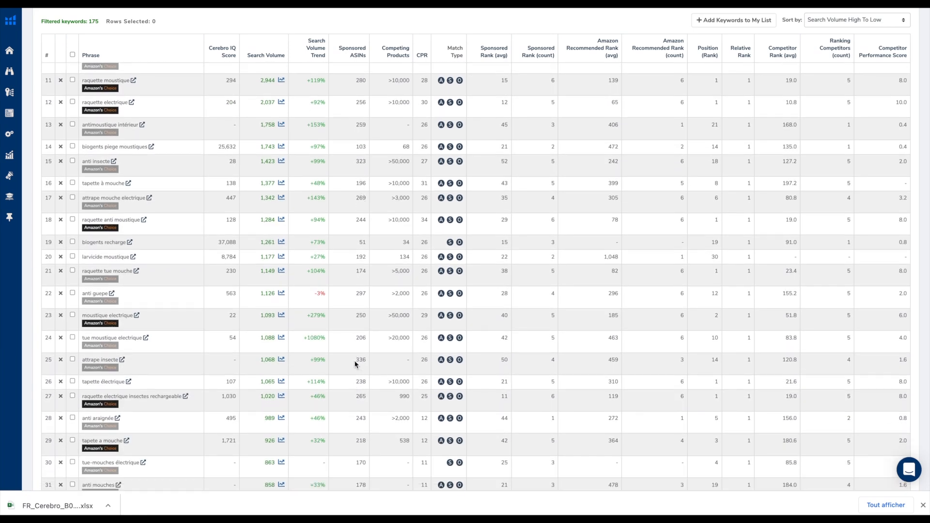
scroll(362, 359, "down", 1)
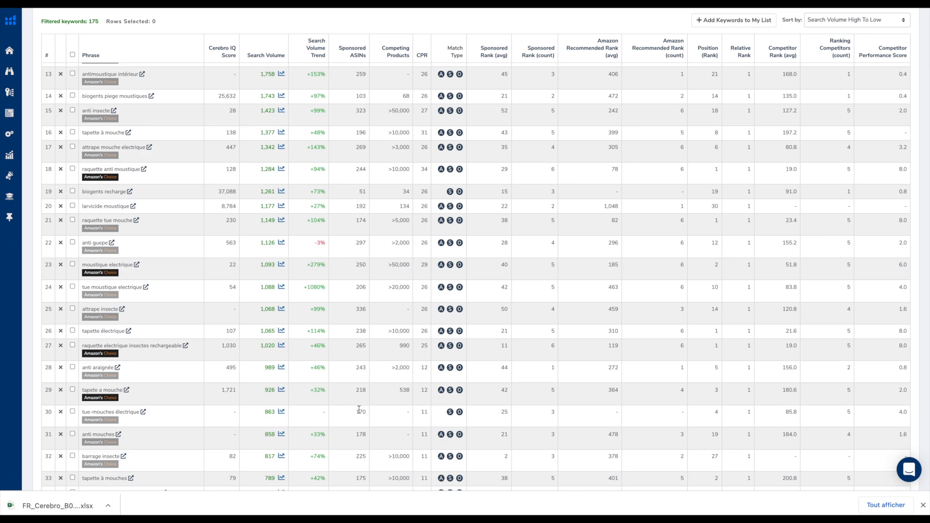
scroll(359, 416, "down", 3)
scroll(363, 417, "down", 2)
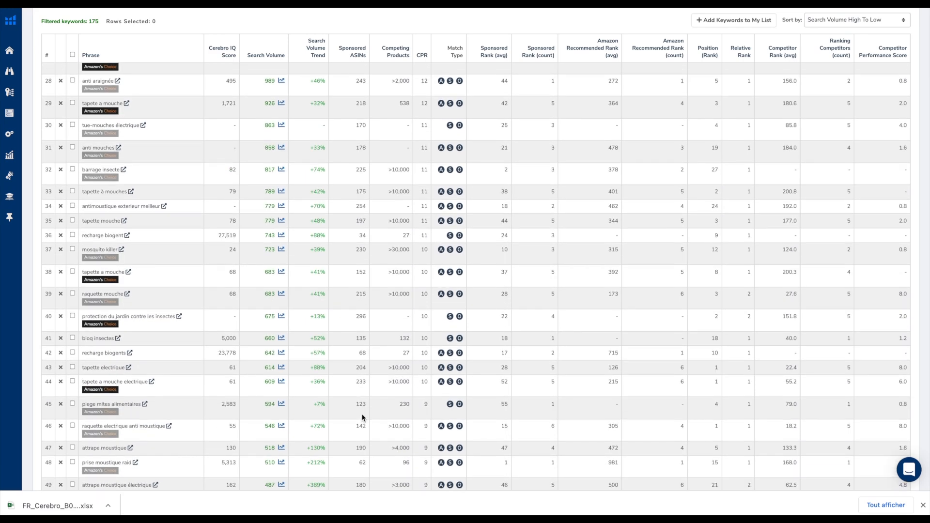
scroll(364, 339, "down", 2)
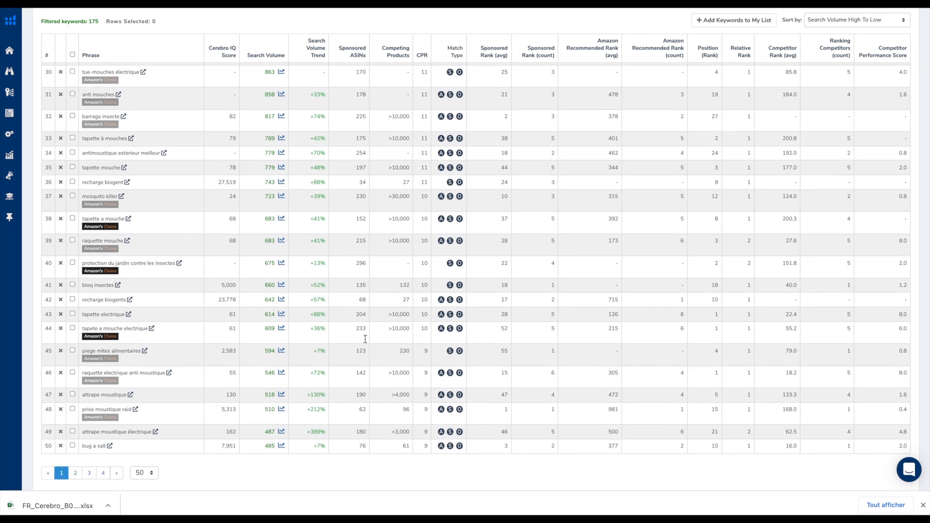
scroll(365, 340, "up", 20)
scroll(364, 338, "down", 4)
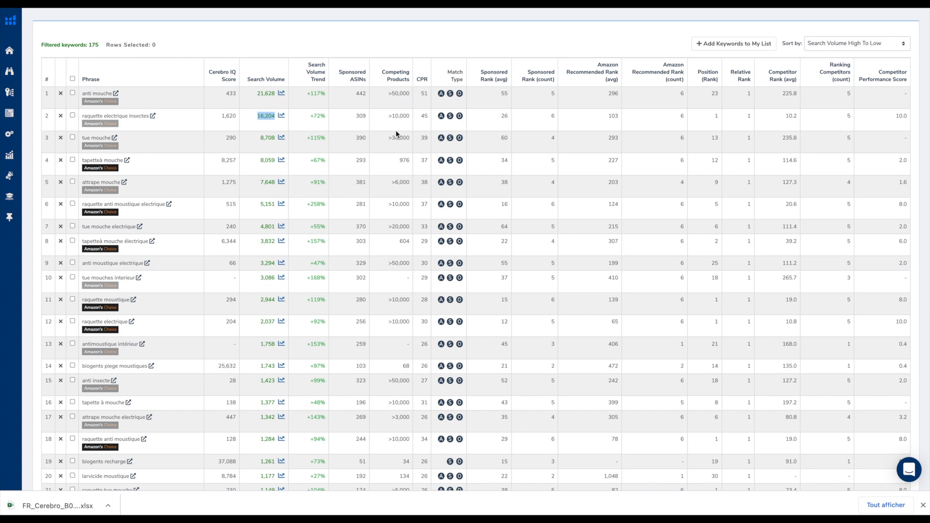
mouse_move(393, 74)
scroll(393, 205, "down", 1)
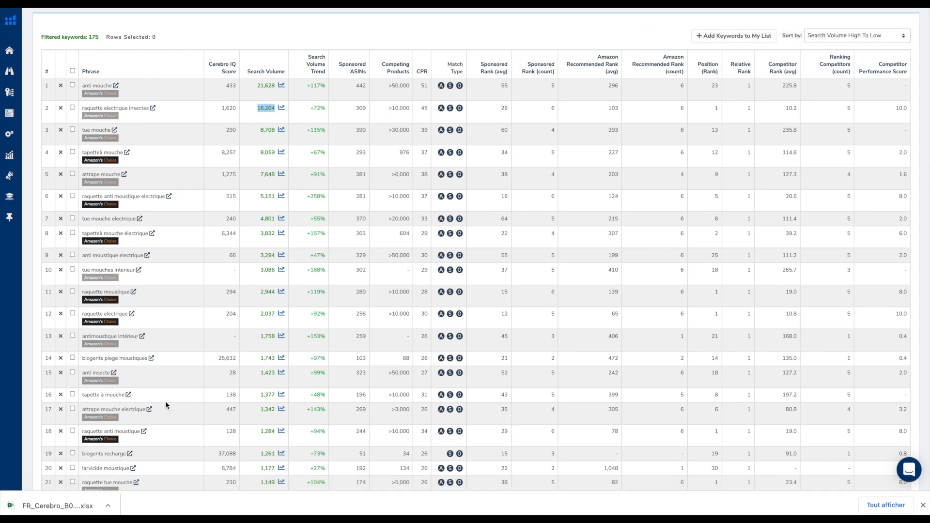
Open the exported keyword file in Excel and delete all columns except Phrase, Search Volume, Position (Rank) and the competitor ASIN columns
left_click(56, 504)
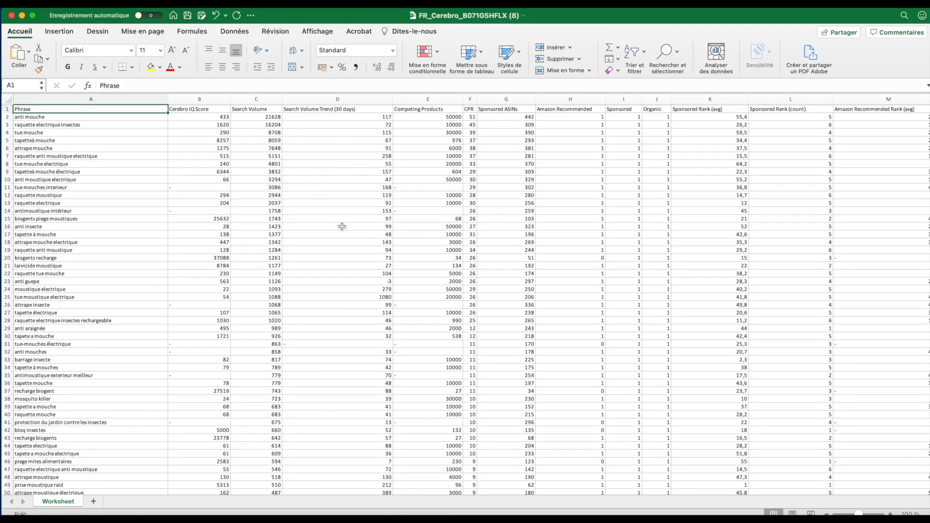
left_click(103, 100)
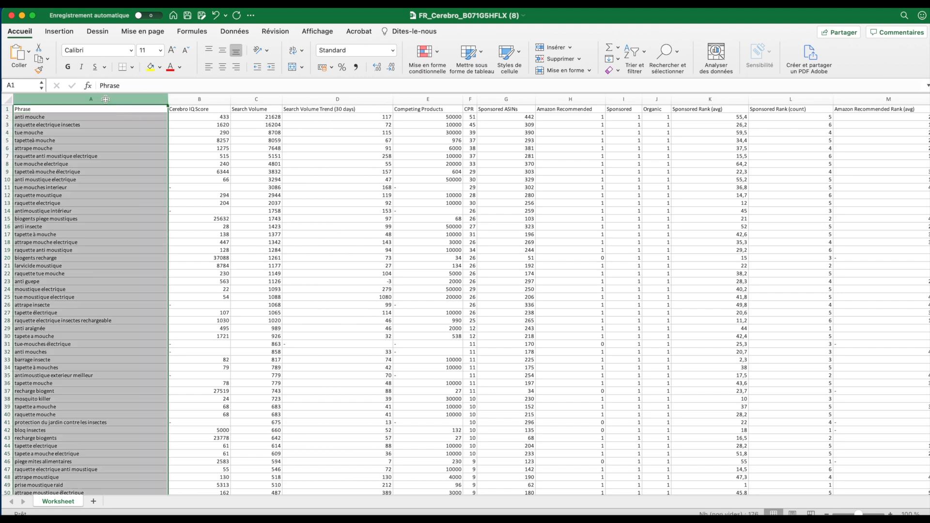
scroll(489, 197, "right", 2)
scroll(489, 197, "left", 2)
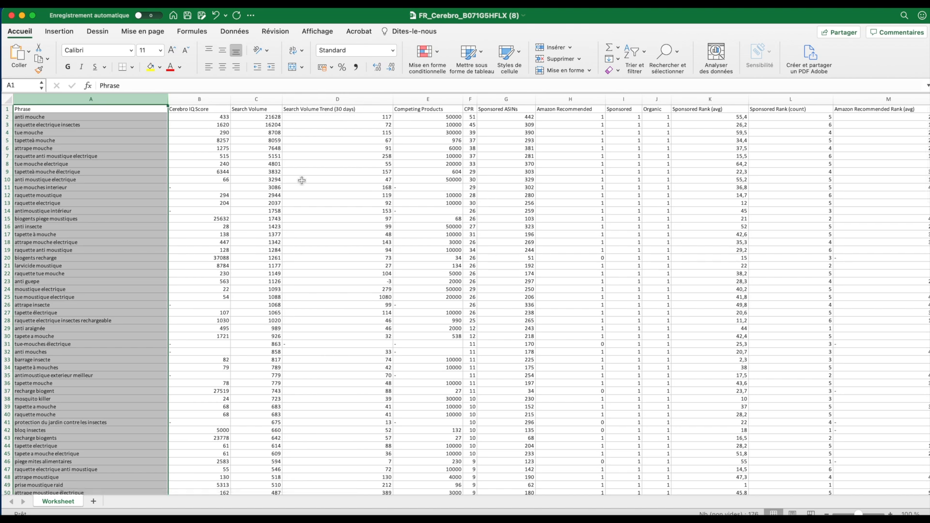
left_click(203, 101)
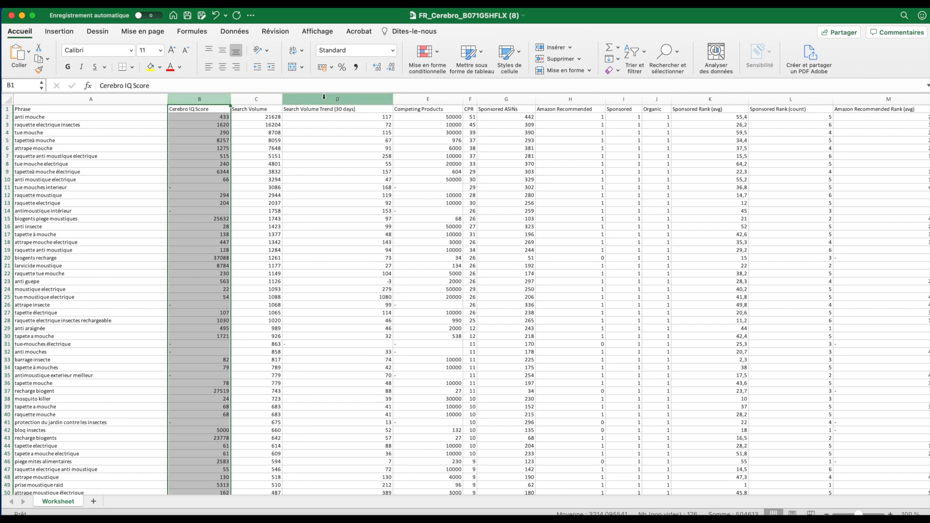
left_click(339, 99, "super")
left_click_drag(442, 99, 654, 99)
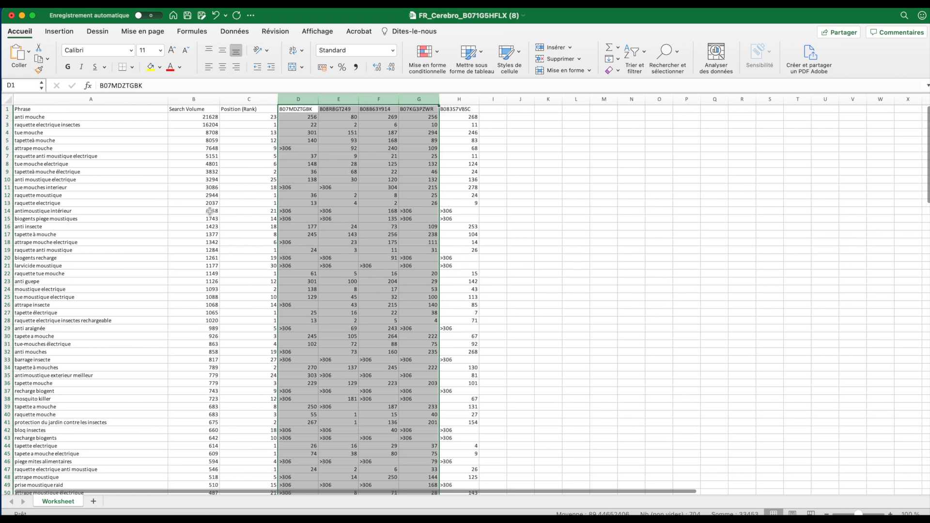
Review the Phrase, Search Volume, Position (Rank) and competitor ASIN columns of the worksheet
left_click(69, 99)
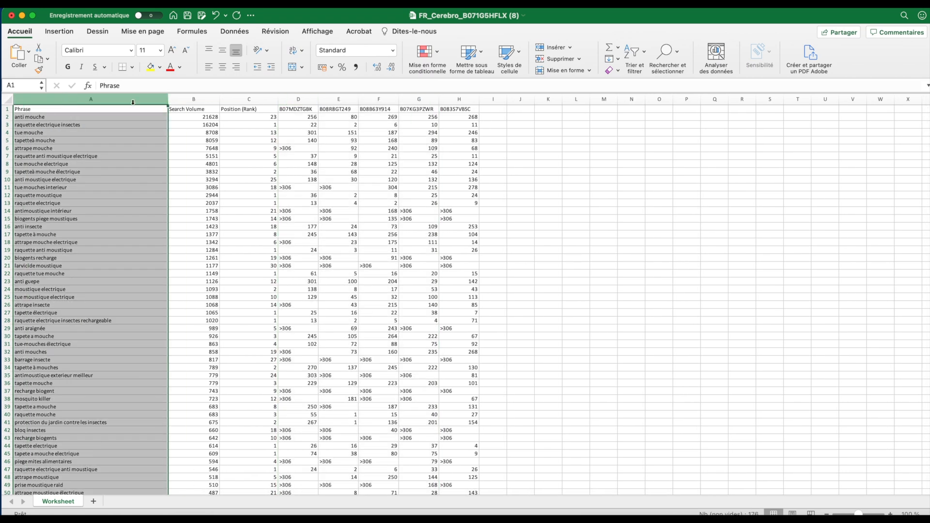
left_click(198, 98)
left_click(249, 98)
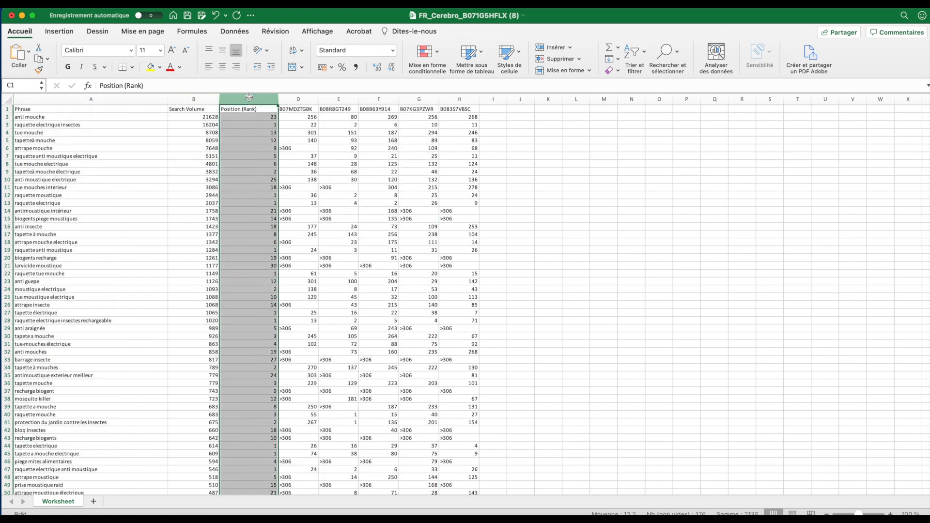
left_click_drag(290, 97, 472, 97)
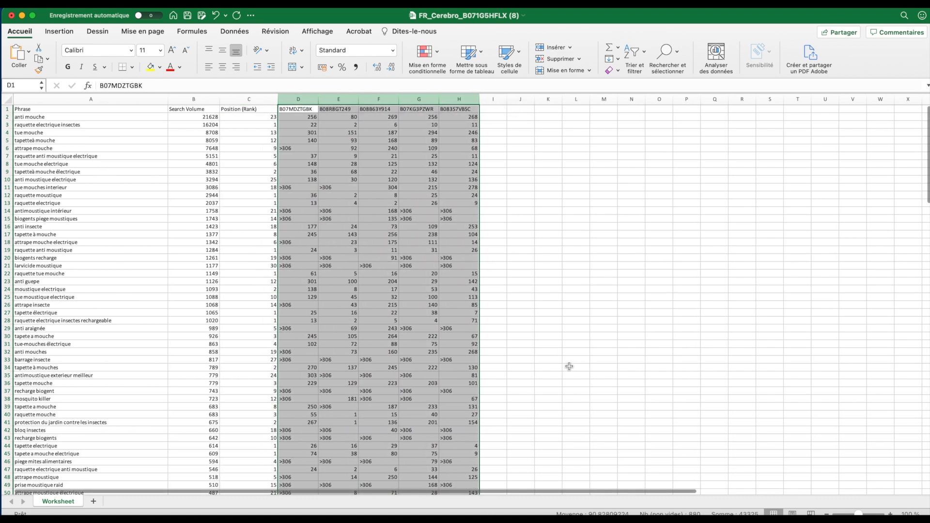
left_click(249, 98)
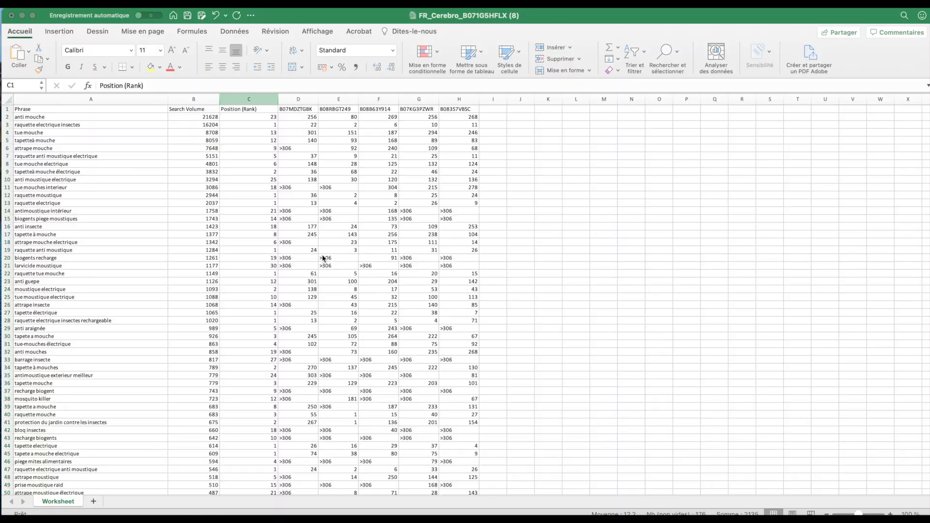
left_click(246, 99)
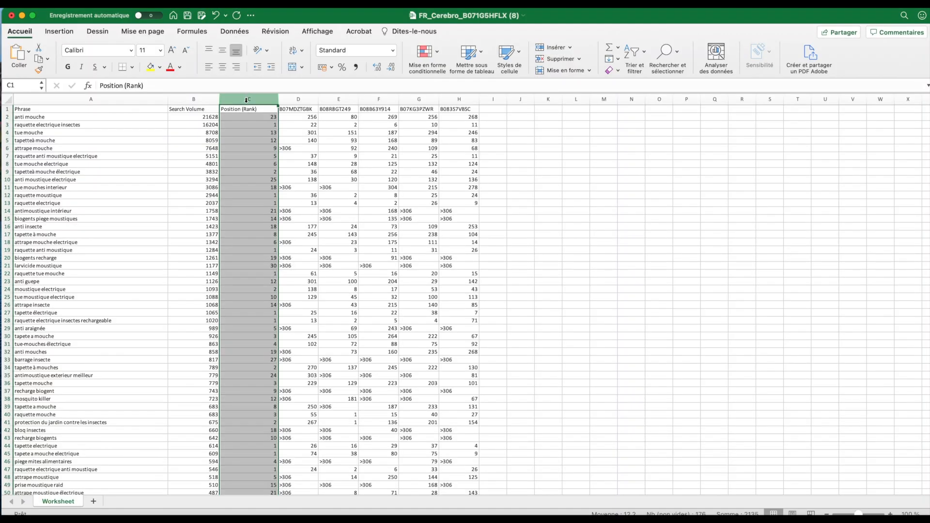
Add filters to the header row of the keyword worksheet
left_click_drag(298, 100, 459, 100)
key("super+shift+f")
left_click(565, 394)
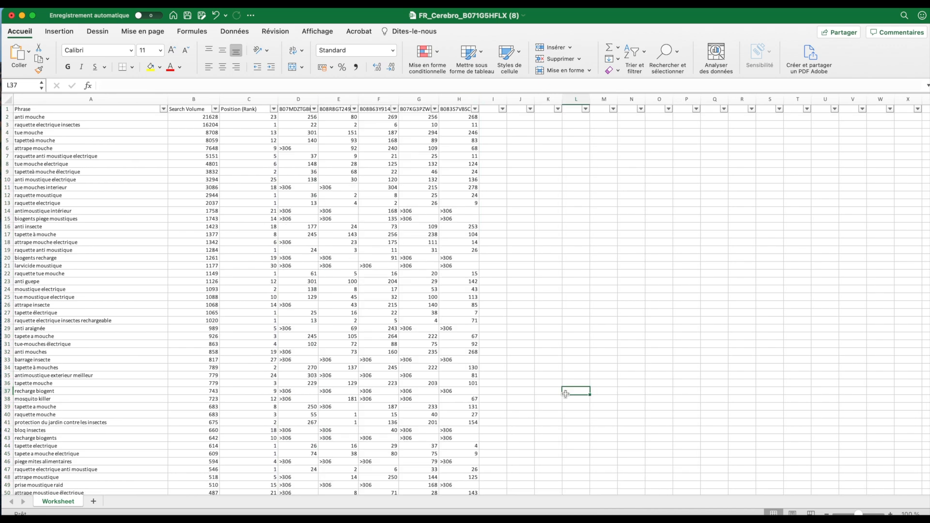
Examine the keyword phrases with their search volumes, position ranks and competitor rankings down the worksheet
left_click_drag(59, 119, 62, 390)
left_click_drag(187, 118, 210, 376)
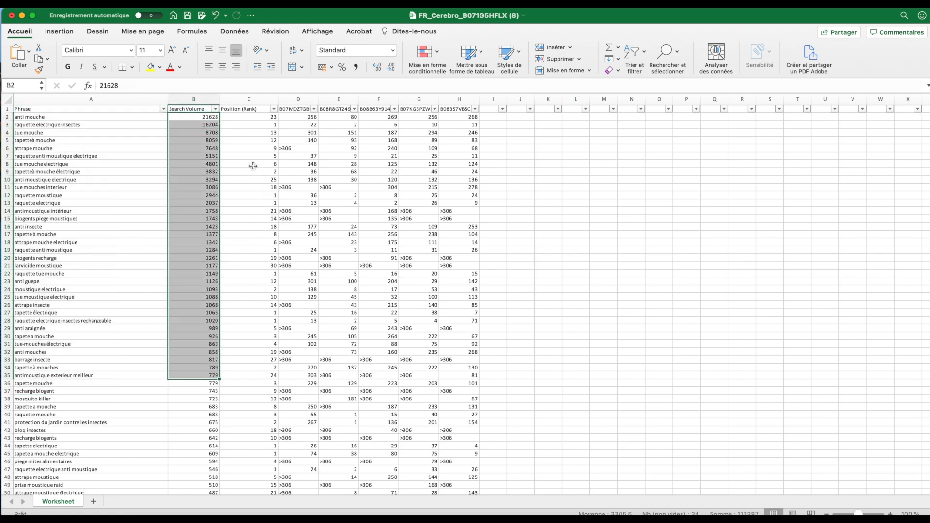
left_click_drag(248, 118, 256, 392)
left_click(521, 350)
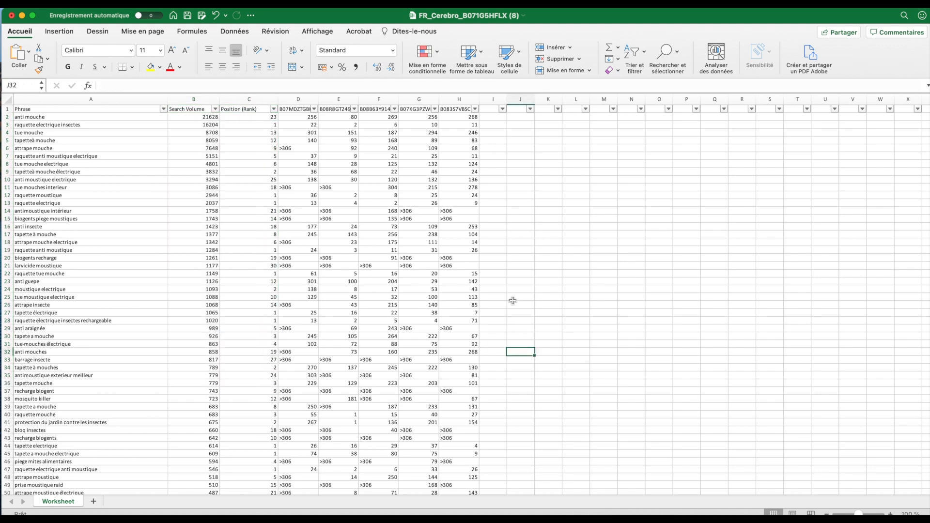
scroll(334, 286, "down", 1)
scroll(335, 286, "down", 9)
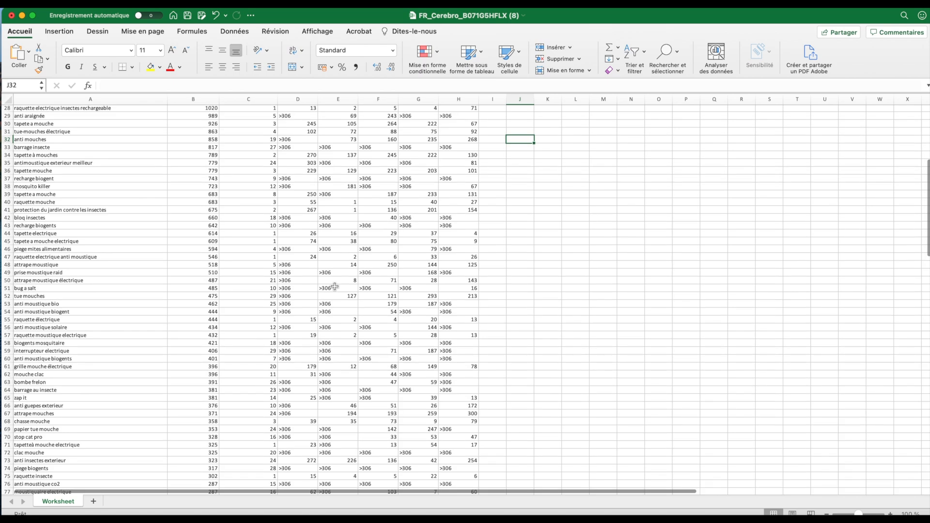
scroll(335, 286, "up", 9)
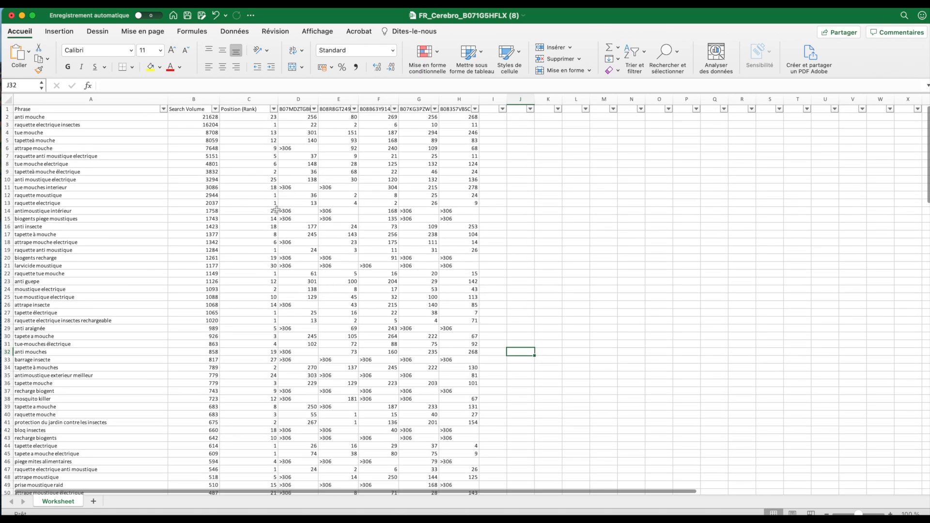
left_click(250, 97)
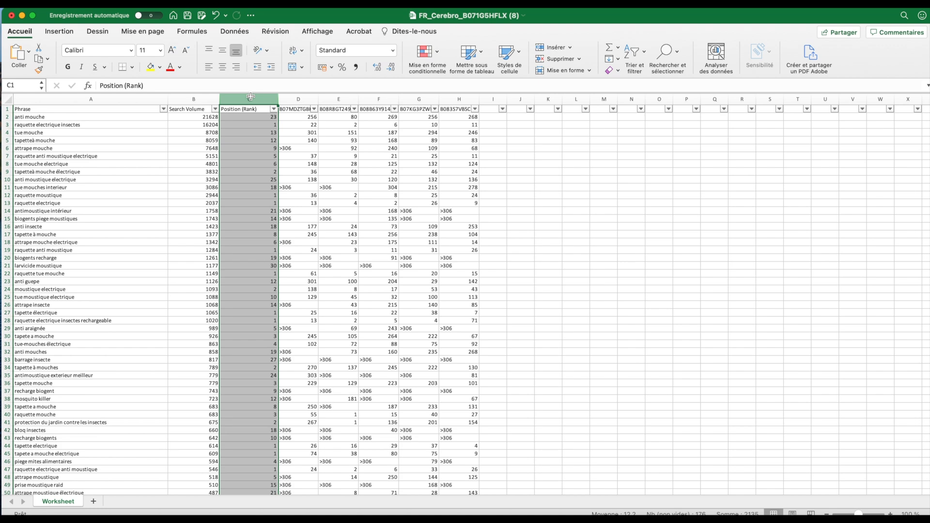
left_click(258, 250)
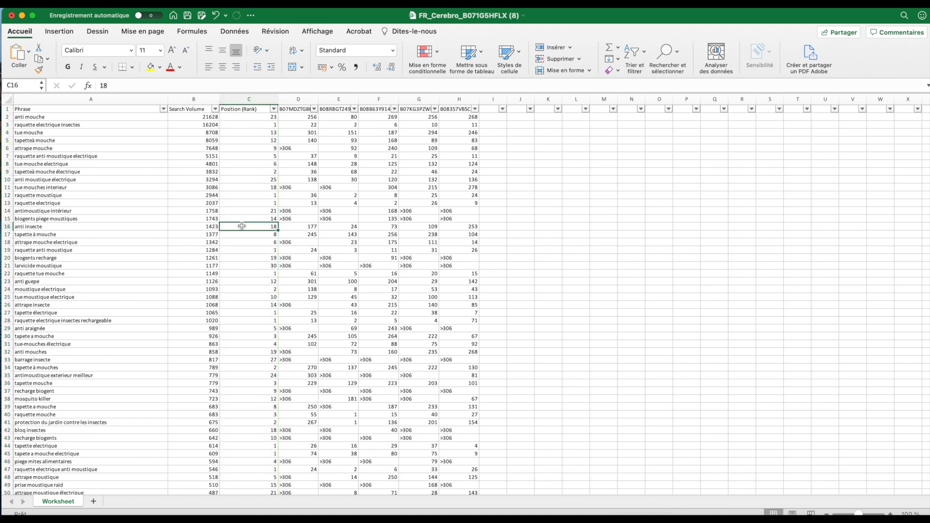
Switch to the Amazon.fr results for "Raquette Electrique Insectes" in Chrome and review the listed products and their ASINs
scroll(257, 249, "down", 1)
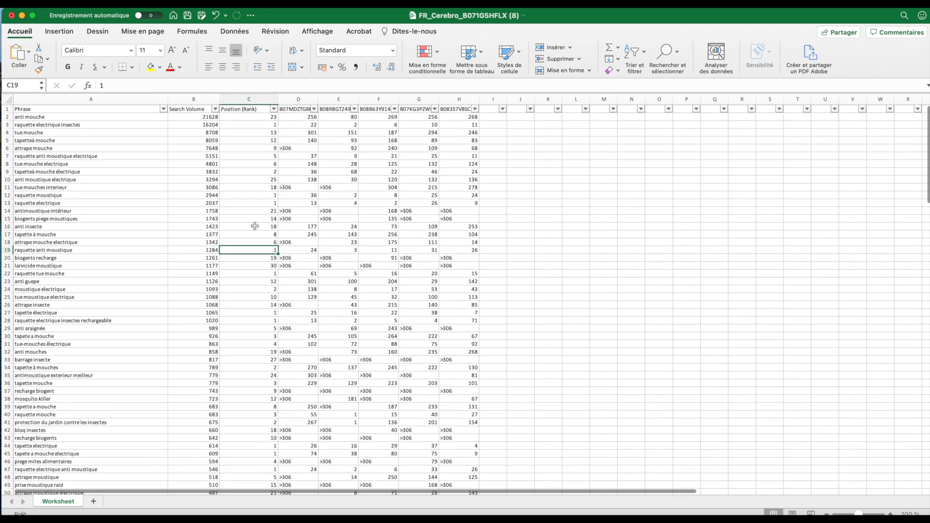
left_click(251, 125)
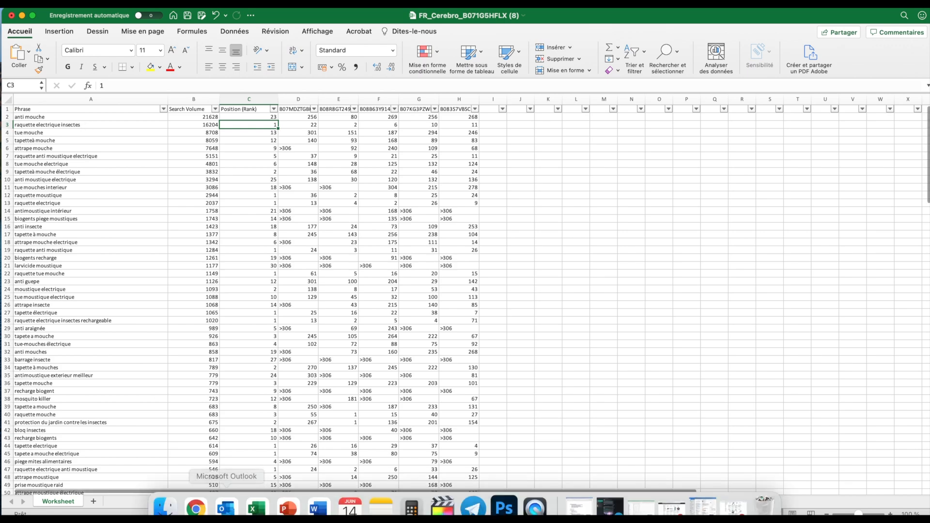
right_click(196, 498)
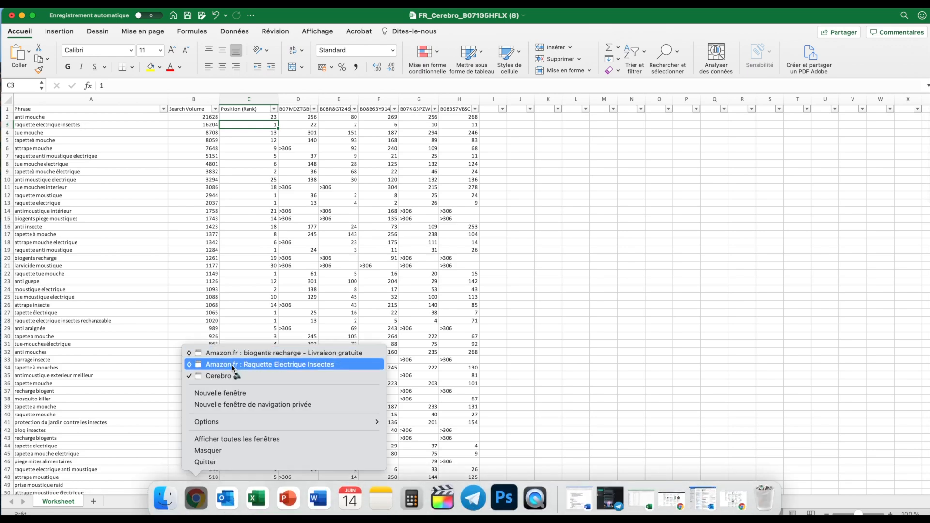
left_click(231, 365)
scroll(253, 369, "down", 1)
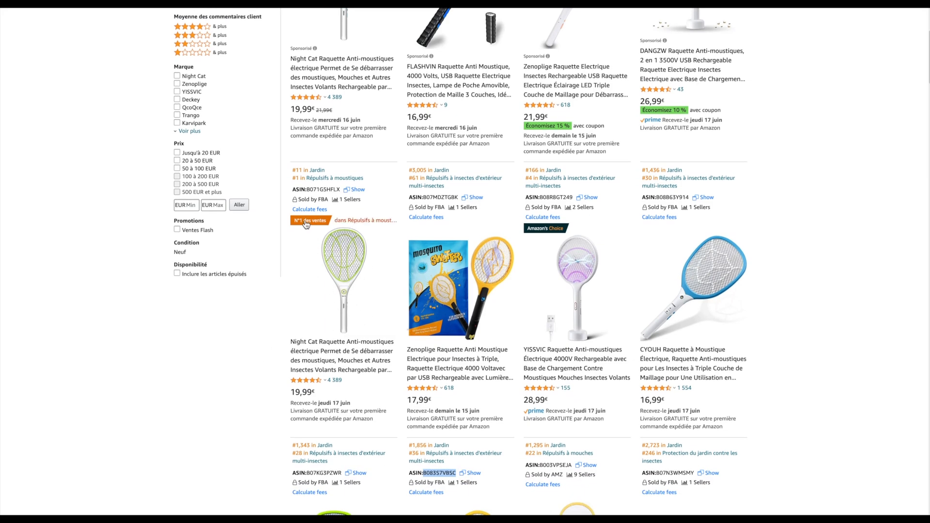
scroll(319, 329, "up", 4)
scroll(320, 329, "up", 1)
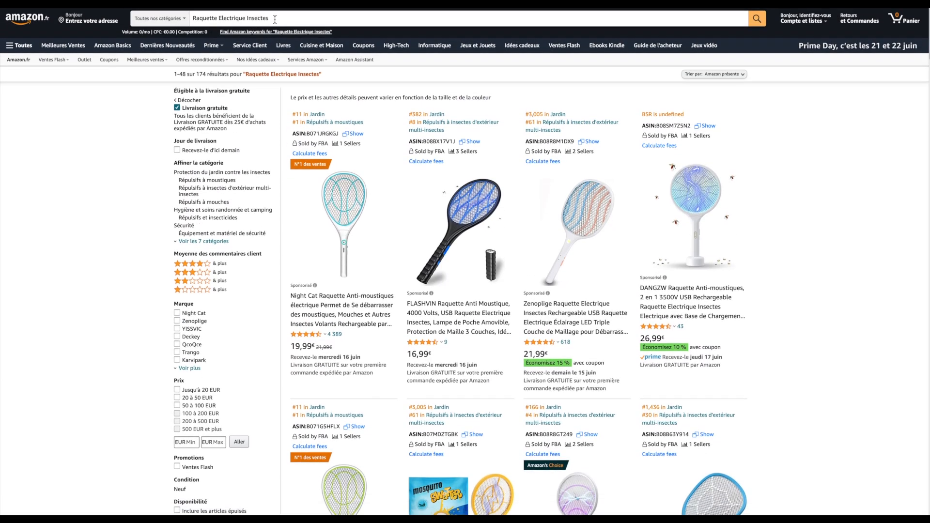
Return to the keyword worksheet in Excel and check the position ranks of "anti mouche", "tue mouche" and "tapetteà mouche"
key("super+Tab")
left_click(99, 118)
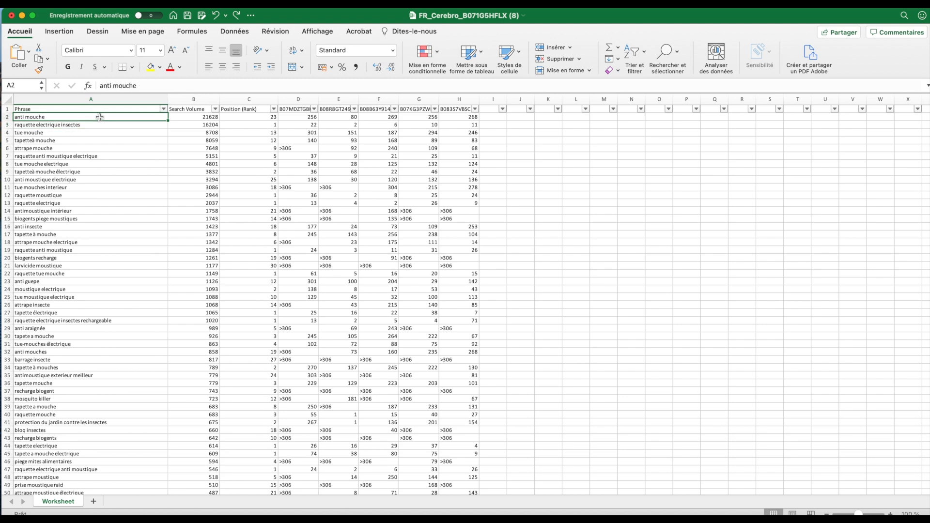
left_click(254, 118)
left_click(153, 134)
left_click(259, 133)
left_click(141, 145)
left_click(243, 140)
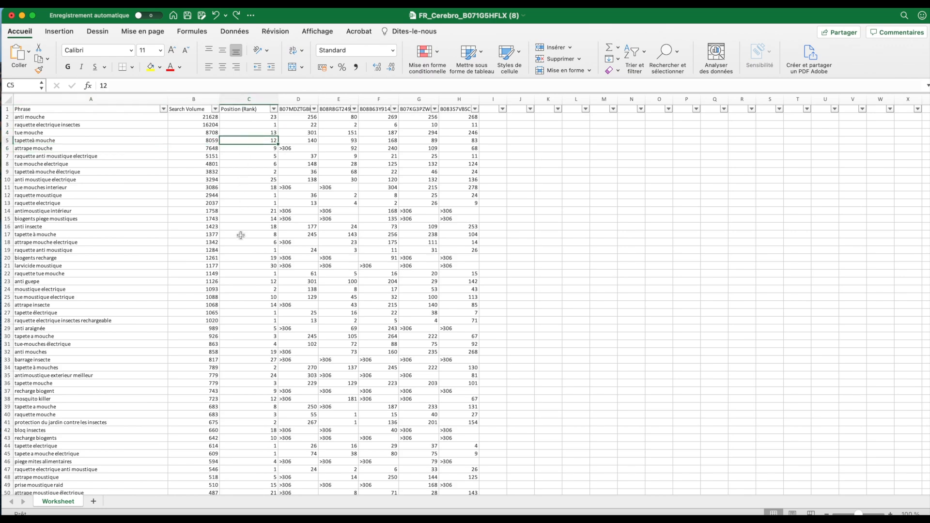
Examine the Position (Rank) column and the competitor ASIN columns, especially the competitors' rankings for "raquette electrique insectes"
left_click(244, 99)
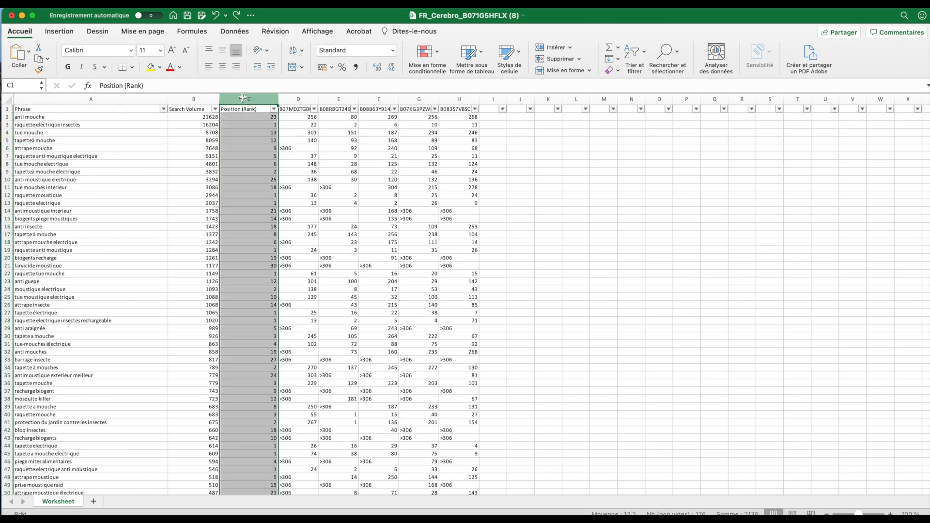
scroll(246, 257, "down", 6)
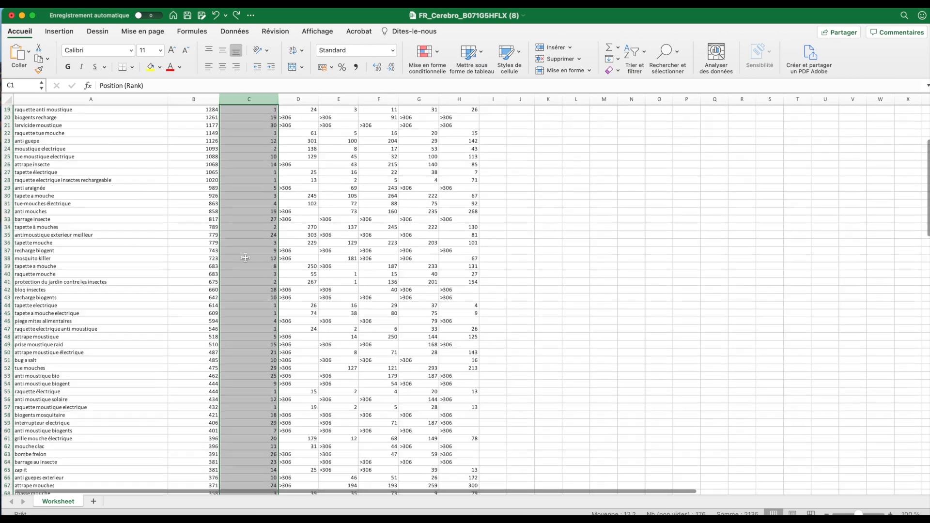
scroll(246, 258, "up", 6)
left_click_drag(298, 99, 456, 98)
left_click(447, 251)
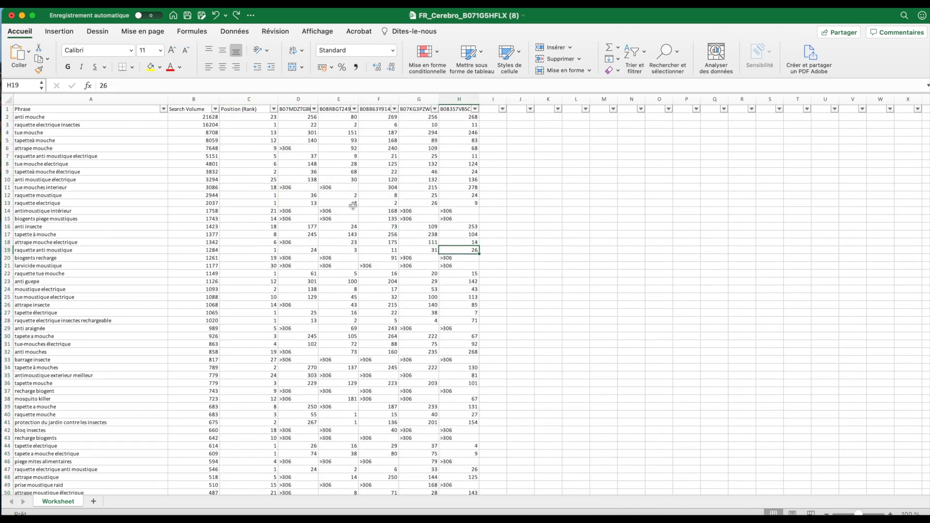
left_click(108, 125)
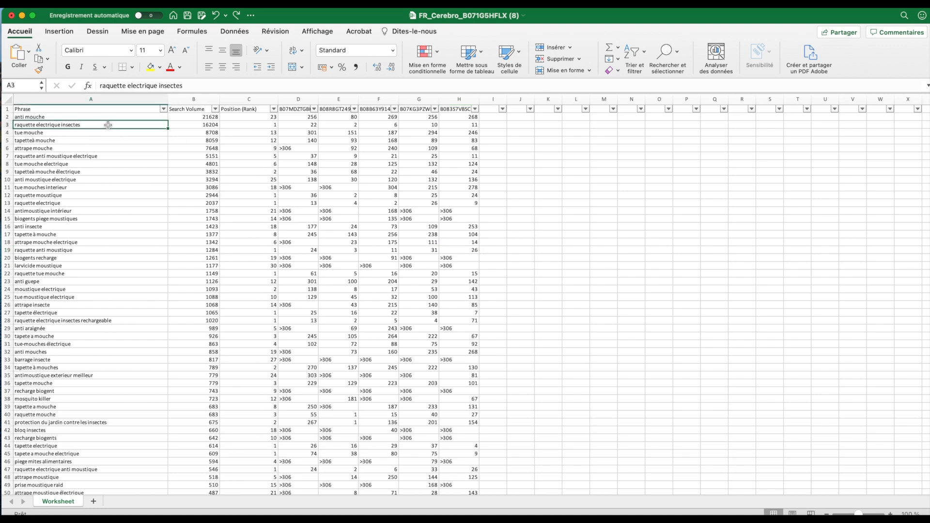
left_click(302, 126)
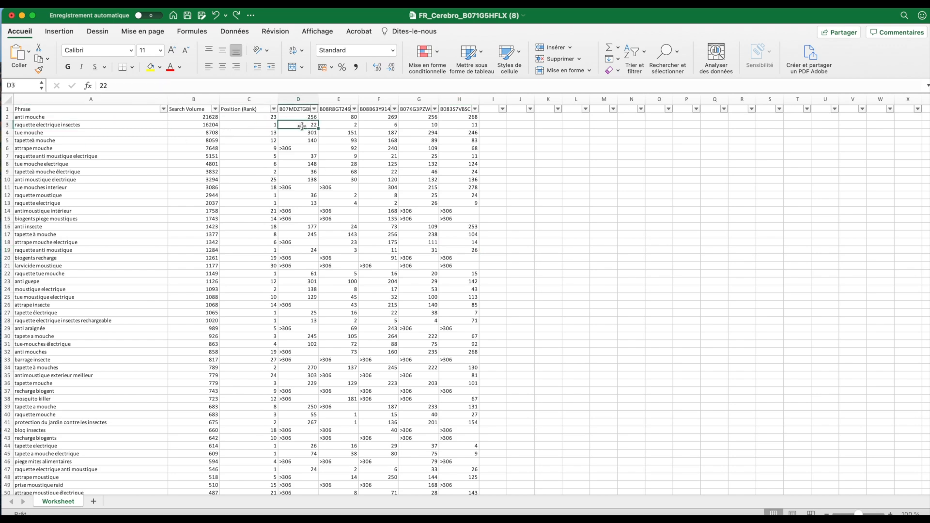
left_click(342, 126)
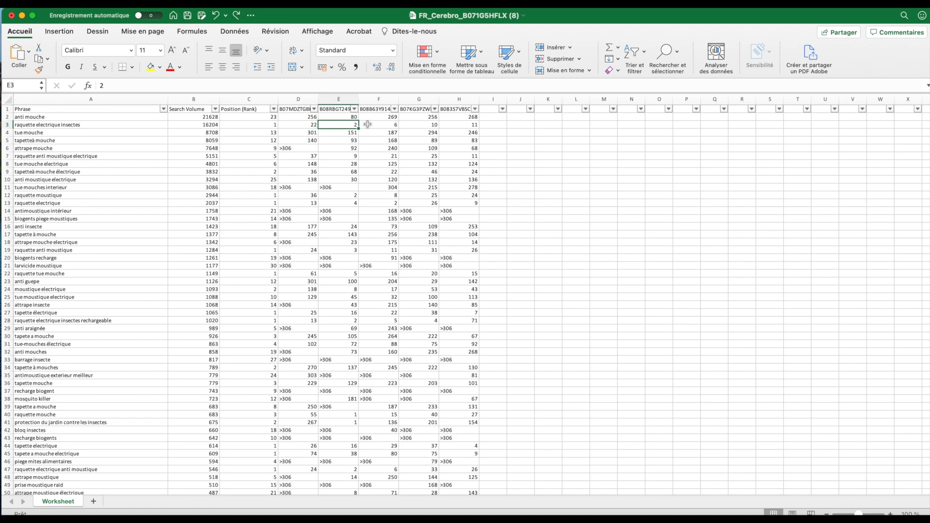
left_click(371, 125)
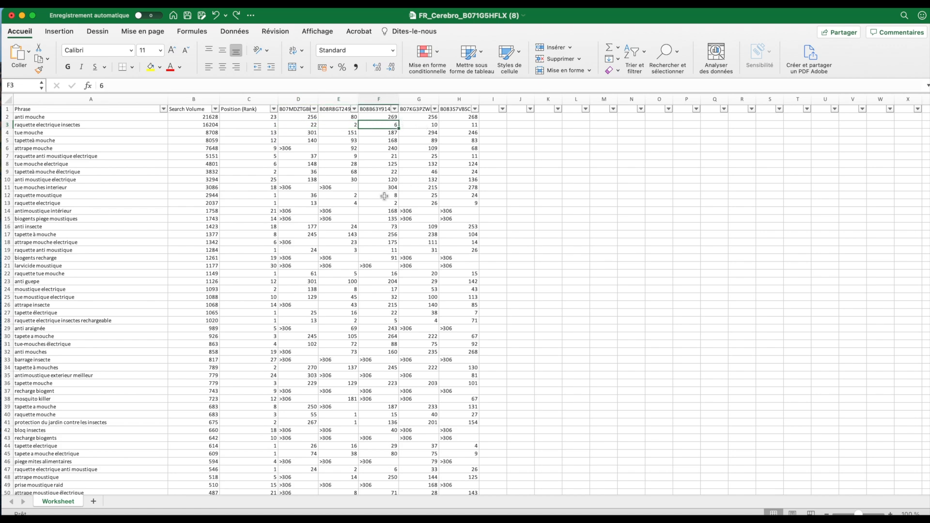
Examine the position and competitor rankings of "tue mouches interieur", "antimoustique intérieur" and "biogents piege moustiques"
left_click(344, 189)
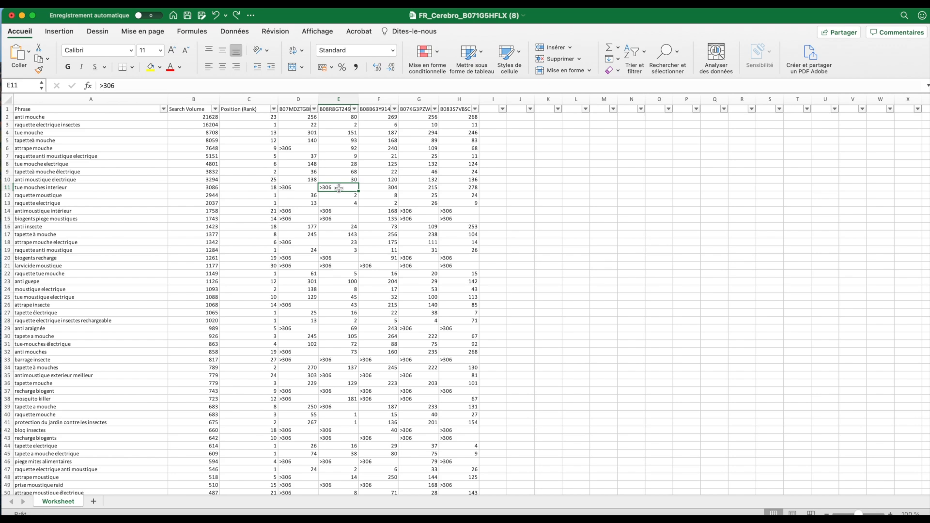
left_click(159, 187)
left_click(337, 188)
left_click(244, 188)
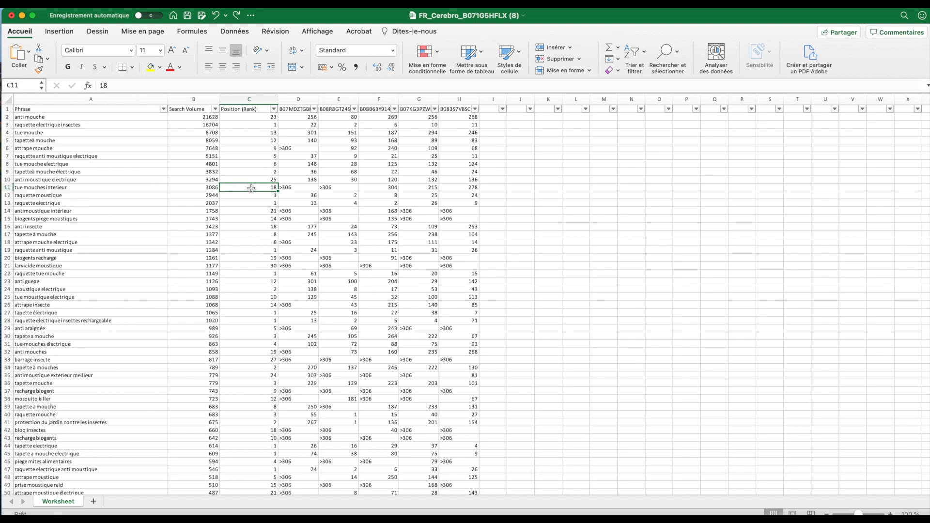
left_click(115, 190)
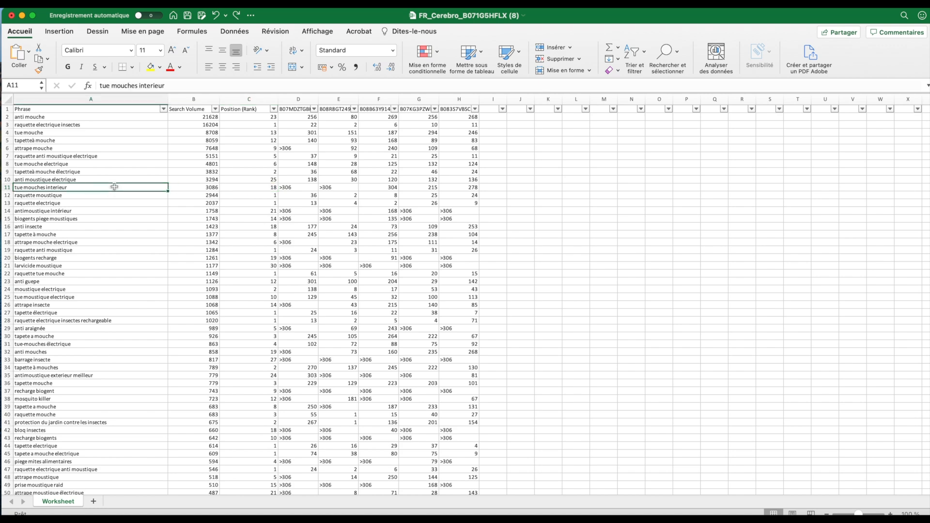
left_click_drag(299, 189, 351, 189)
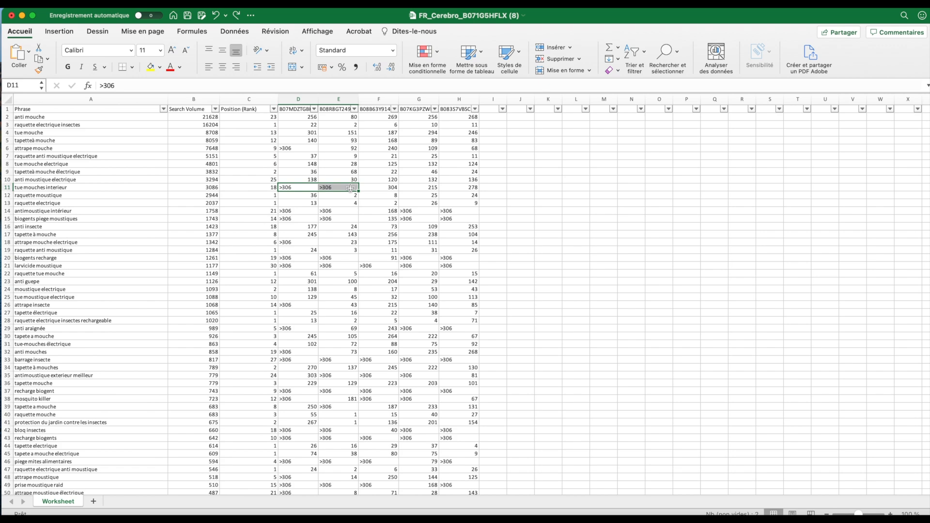
left_click(111, 188)
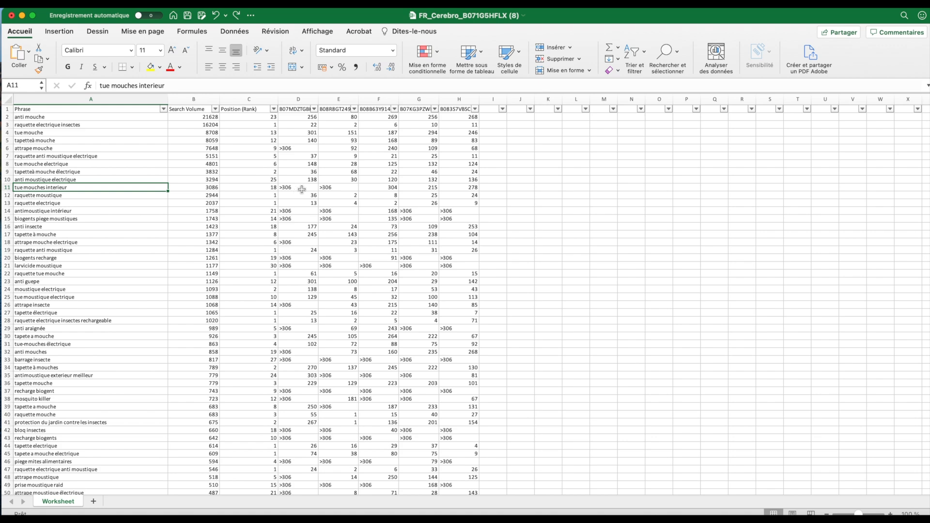
left_click(299, 211)
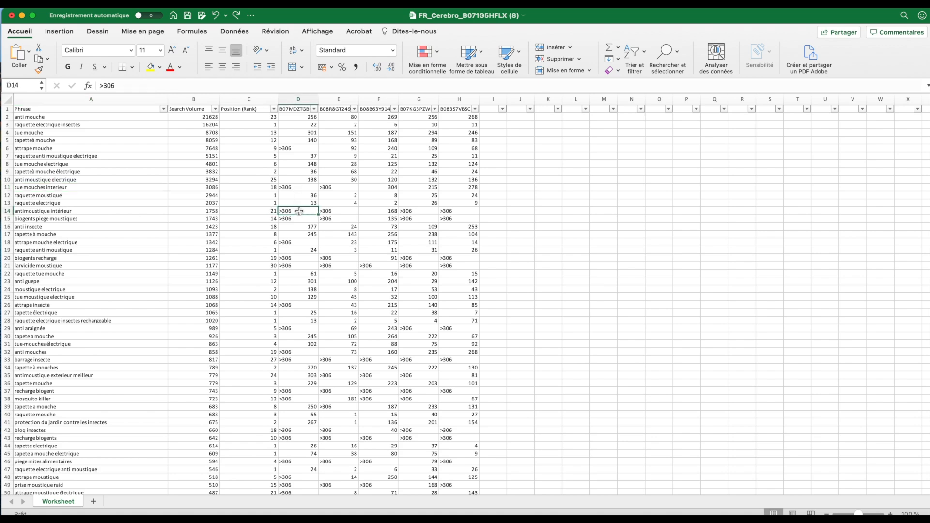
left_click(301, 218)
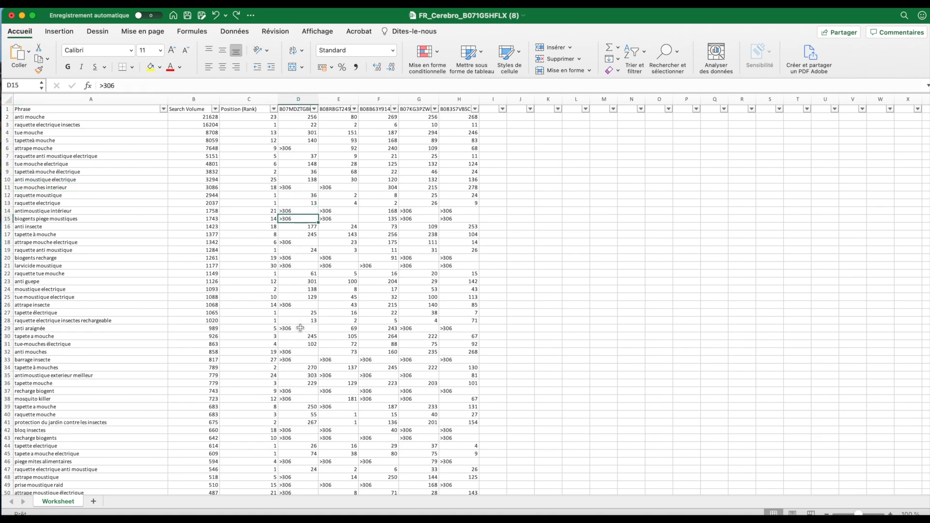
Sort the keyword worksheet by Position (Rank) in ascending order
left_click(256, 297)
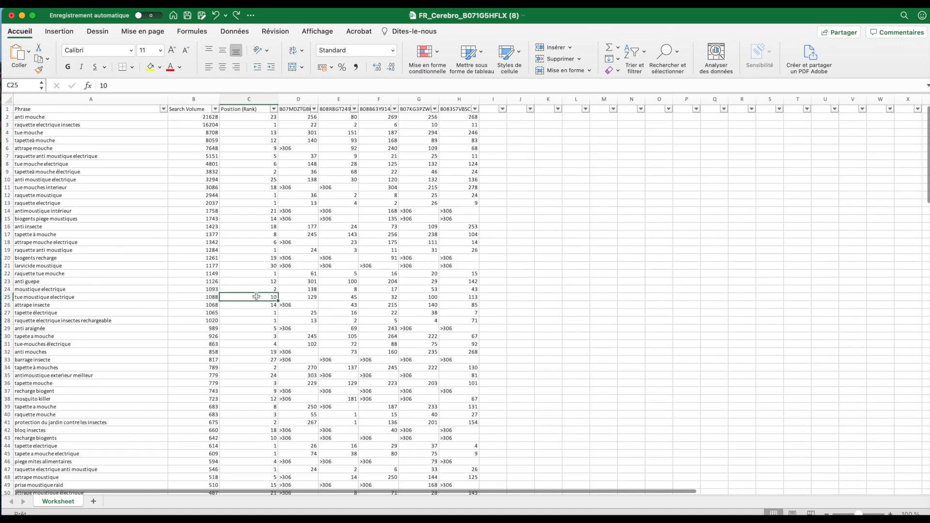
scroll(253, 197, "up", 1)
left_click(274, 110)
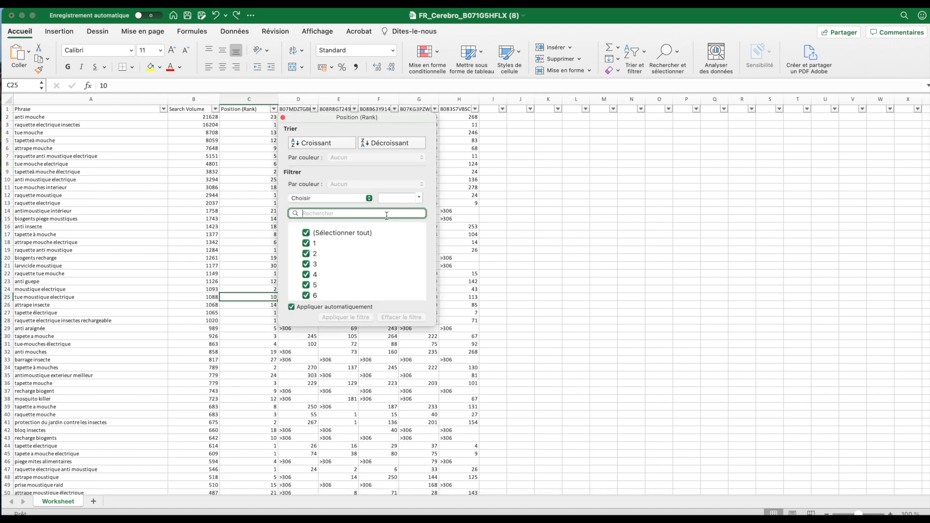
left_click(342, 143)
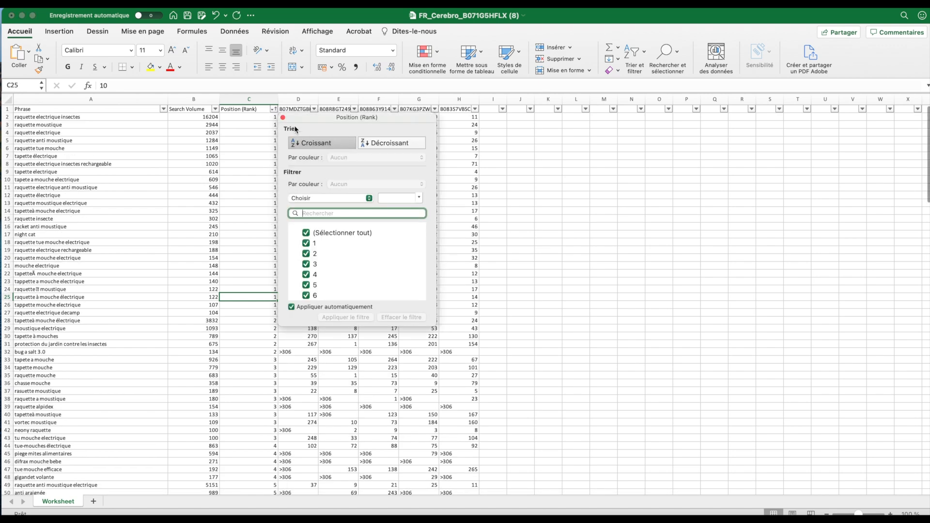
left_click(265, 135)
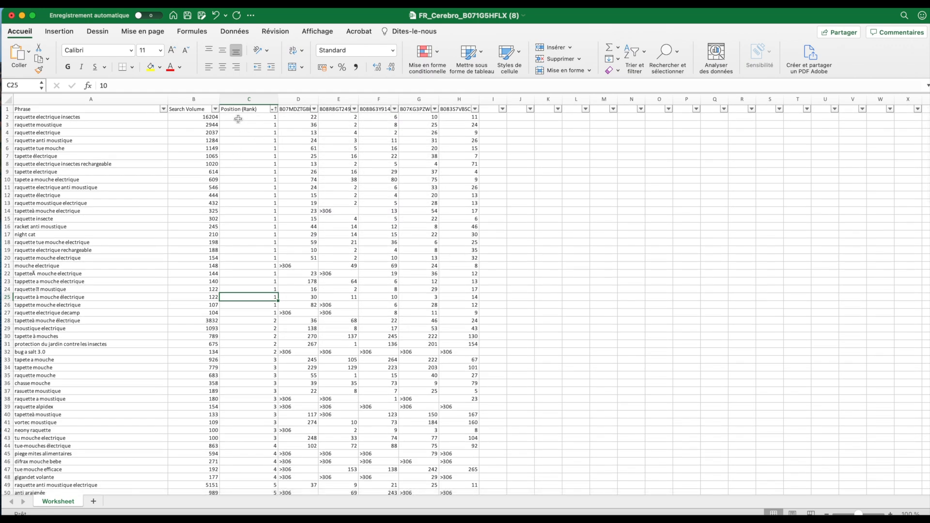
Examine the phrases and search volumes of the keywords whose Position (Rank) is 1
left_click(134, 117)
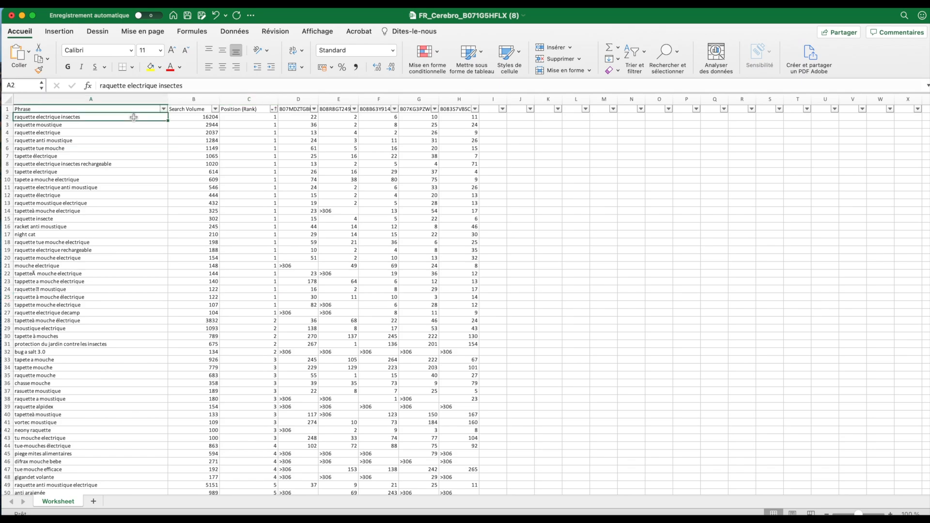
left_click_drag(233, 117, 233, 443)
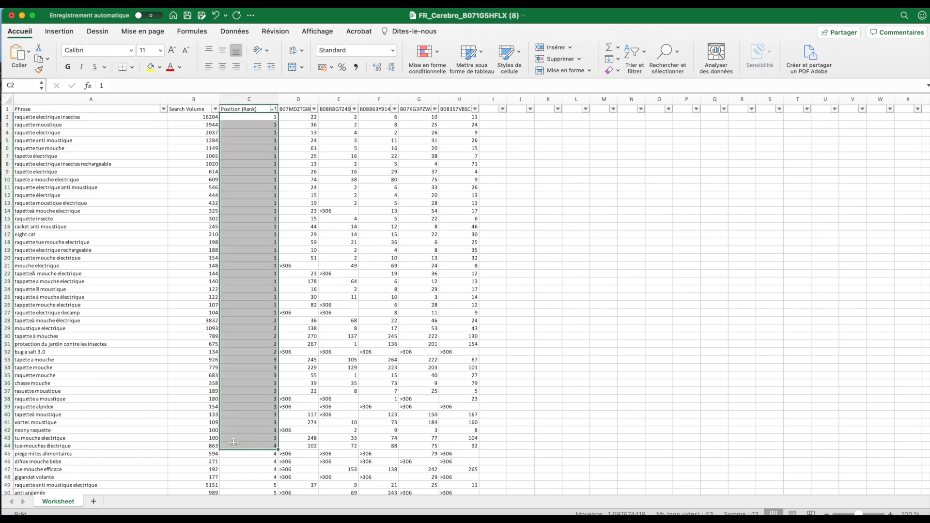
left_click(233, 443)
scroll(233, 443, "down", 10)
scroll(233, 443, "up", 10)
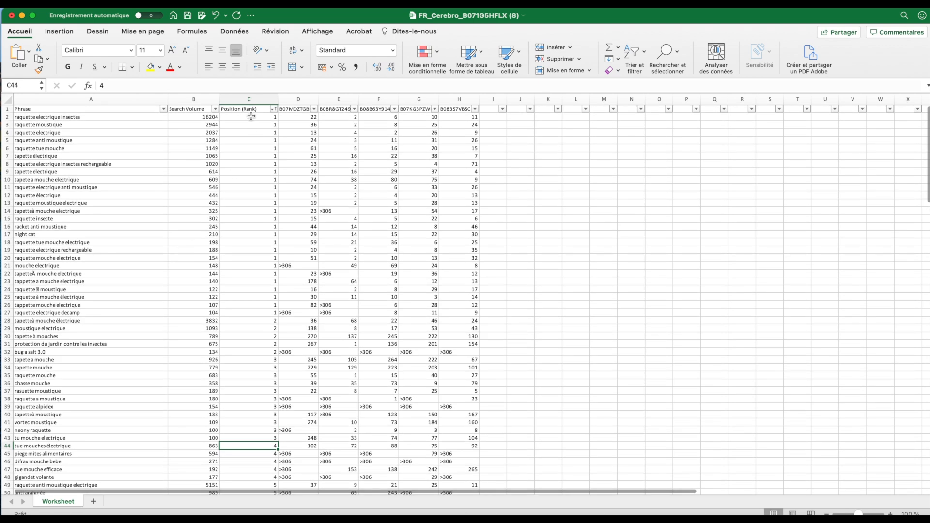
left_click(251, 116)
left_click_drag(250, 116, 244, 314)
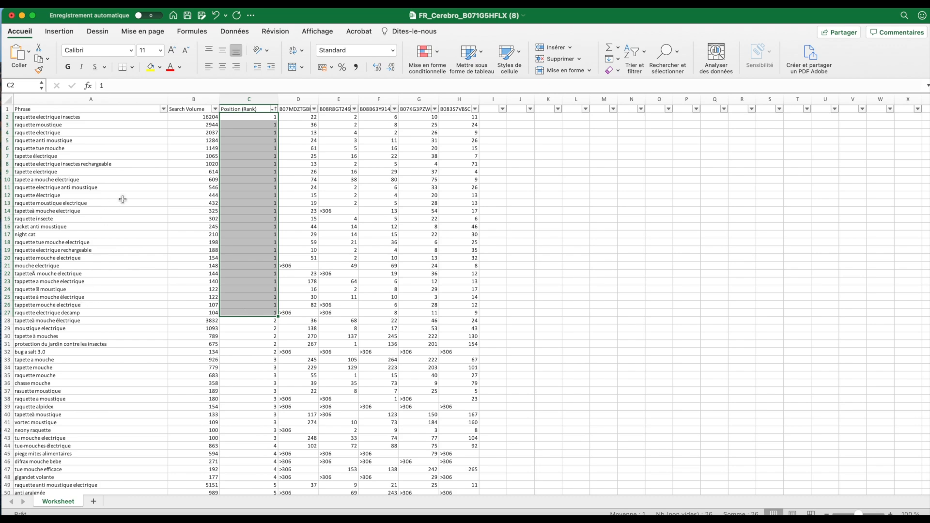
left_click_drag(204, 119, 206, 321)
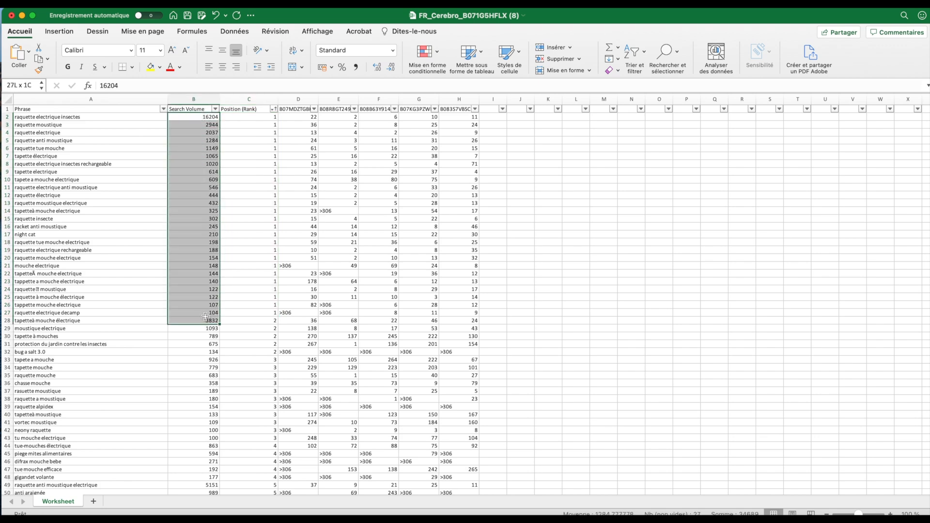
left_click(59, 146)
left_click_drag(64, 121, 75, 339)
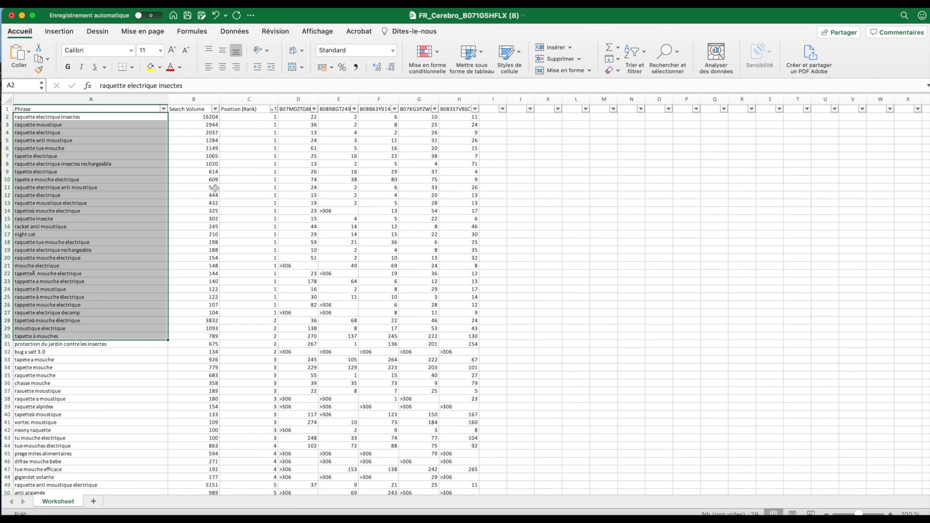
left_click(324, 248)
Review the competitors' rankings for "raquette electrique decamp" and the lower-ranked keywords further down the sorted worksheet
scroll(325, 248, "down", 3)
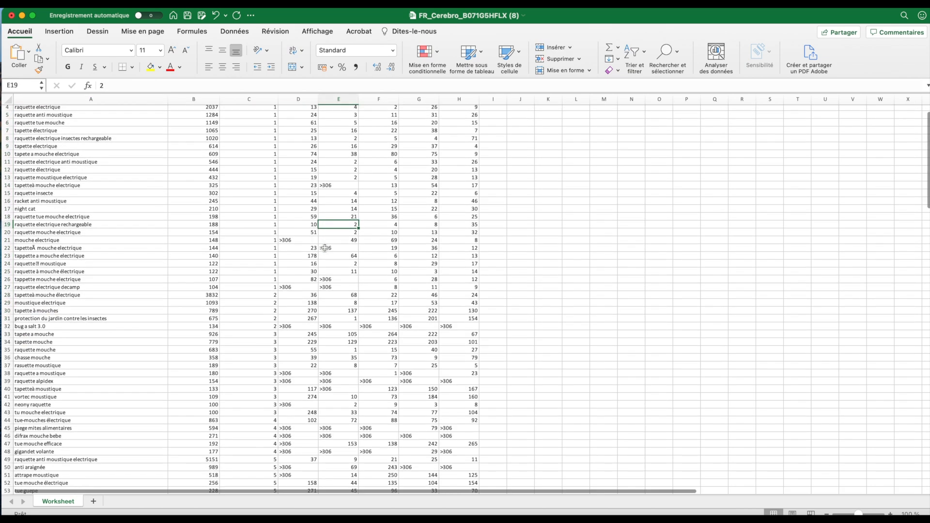
left_click_drag(302, 287, 339, 288)
scroll(339, 287, "up", 3)
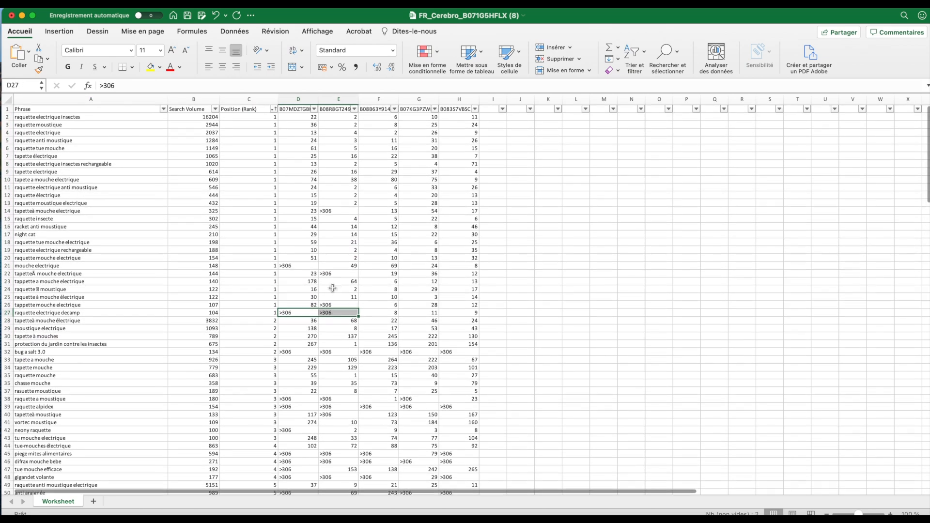
scroll(227, 311, "down", 20)
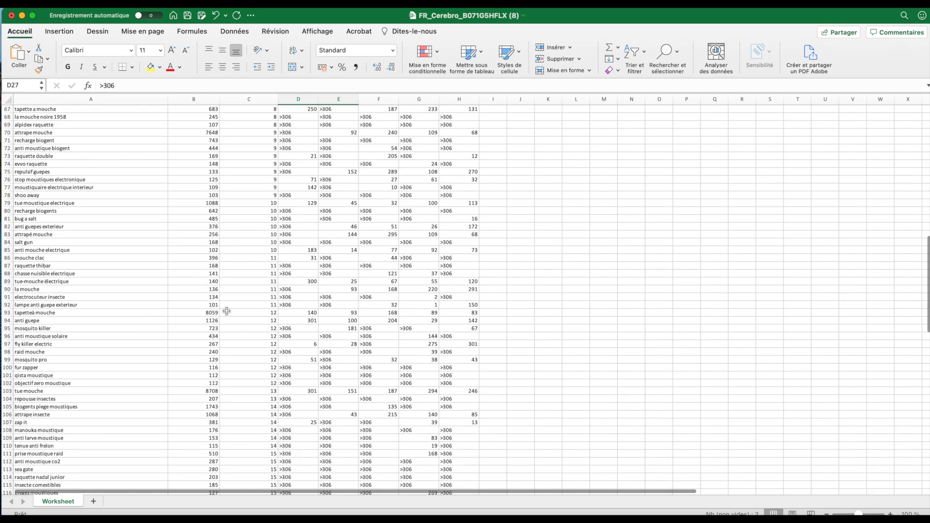
scroll(226, 310, "down", 10)
scroll(226, 311, "up", 12)
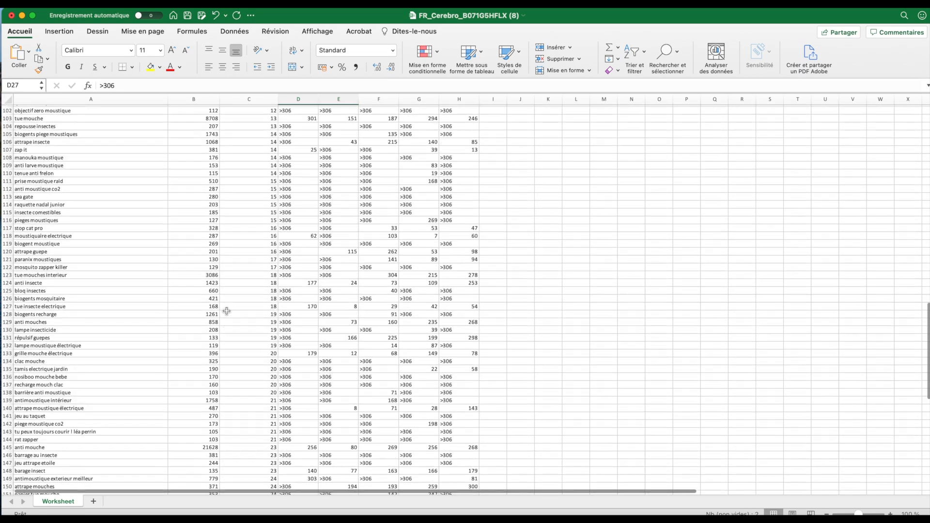
Review the keywords with Position (Rank) 1, focusing on "raquette electrique insectes" and "raquette moustique"
scroll(226, 310, "up", 20)
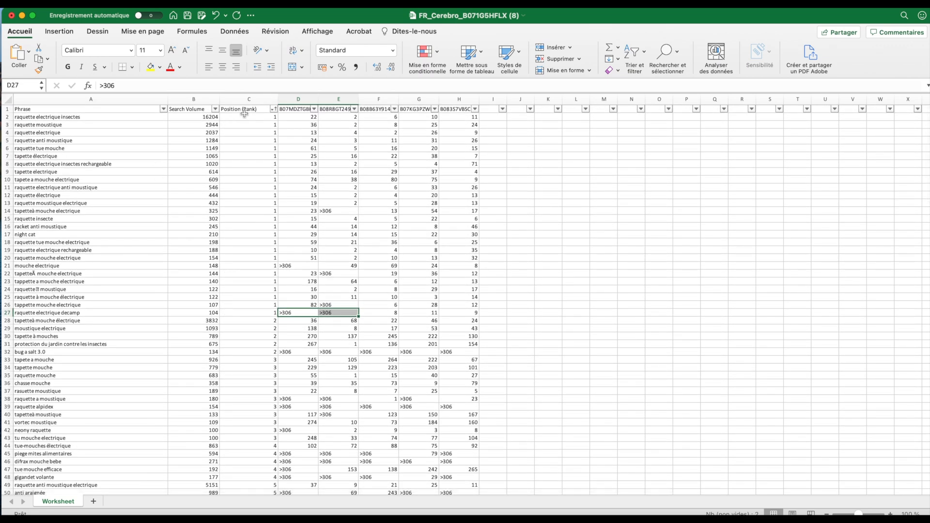
left_click_drag(244, 115, 244, 276)
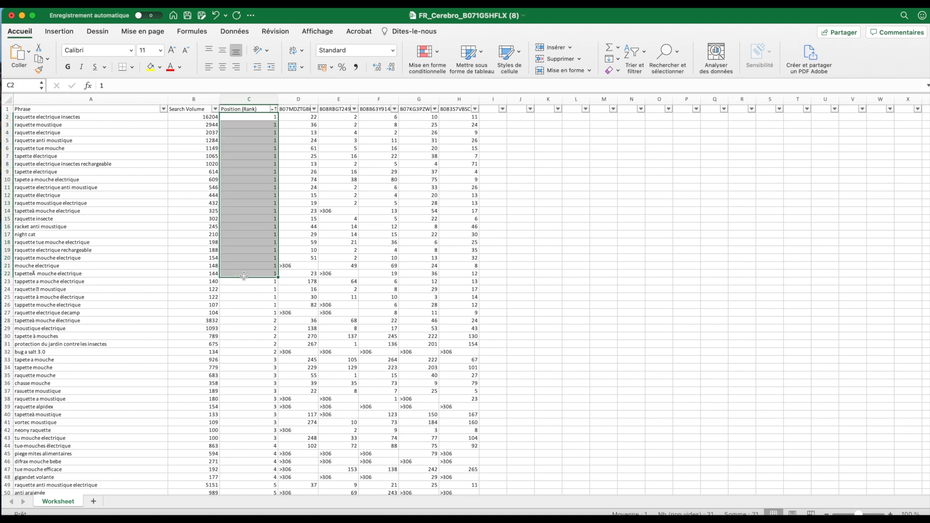
left_click(256, 216)
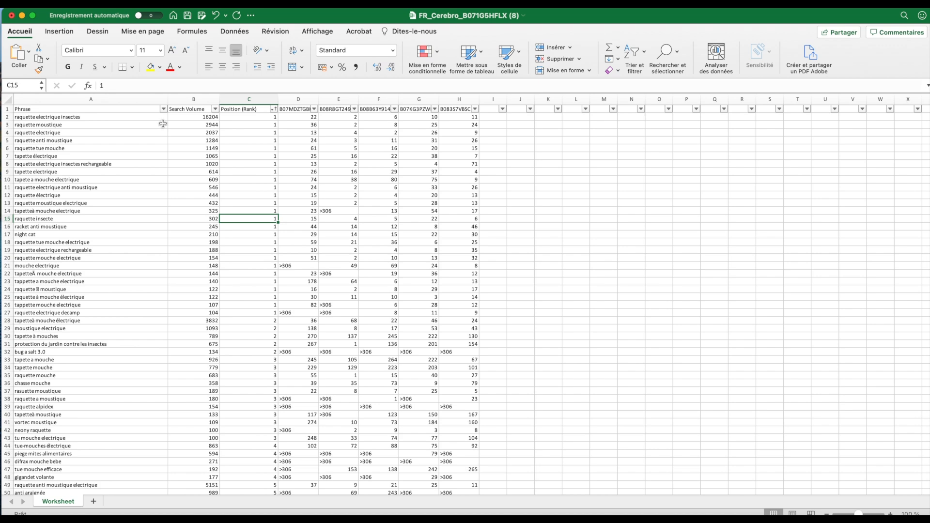
left_click(127, 116)
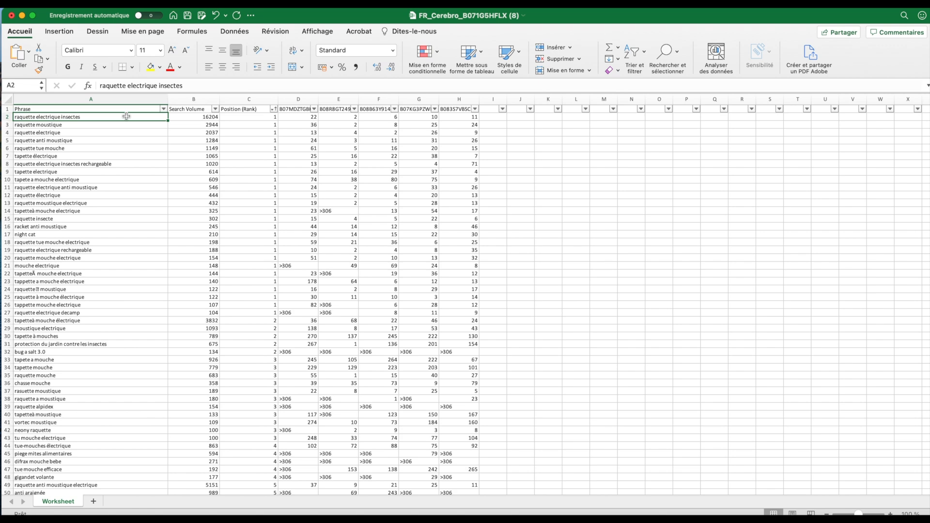
left_click(114, 124)
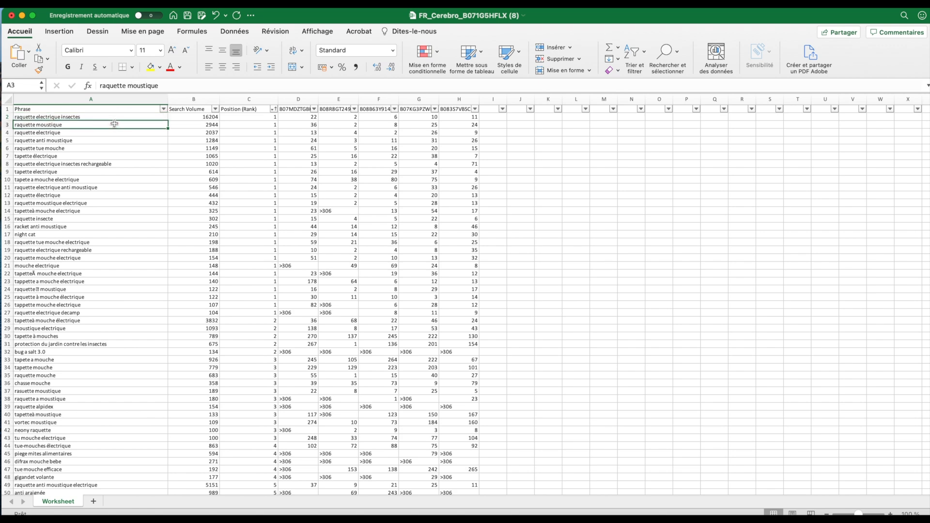
left_click(145, 115)
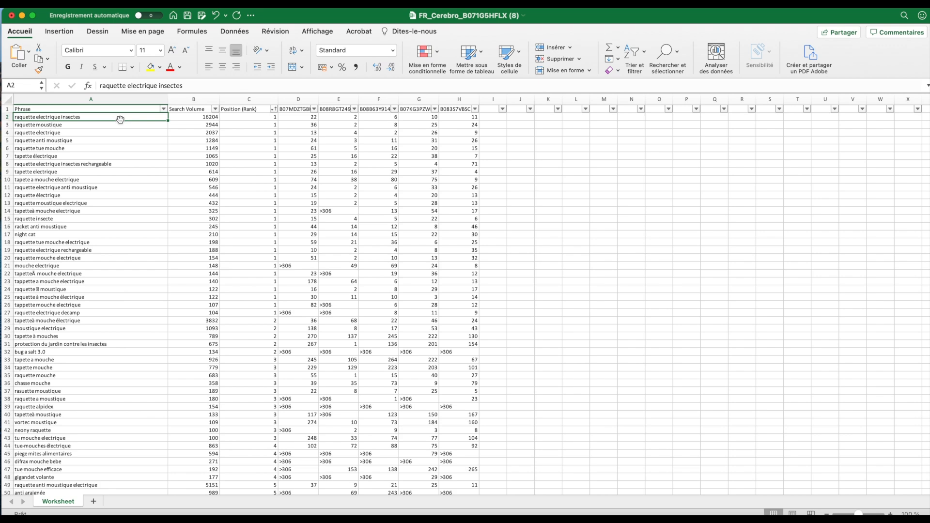
Examine the competitor rankings of the keywords from "manouka moustique" to "pieges moustiques", and check the phrase "electrocuteur insecte"
scroll(150, 261, "down", 14)
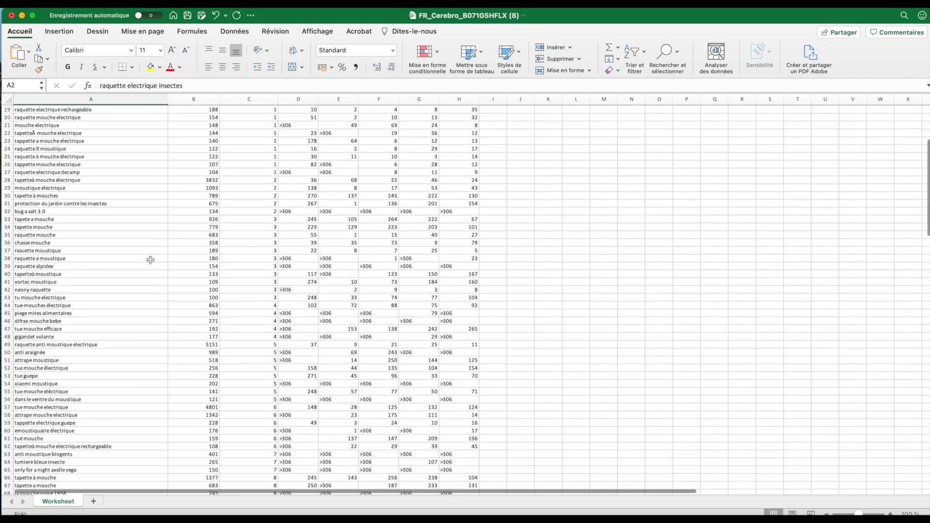
scroll(151, 260, "down", 3)
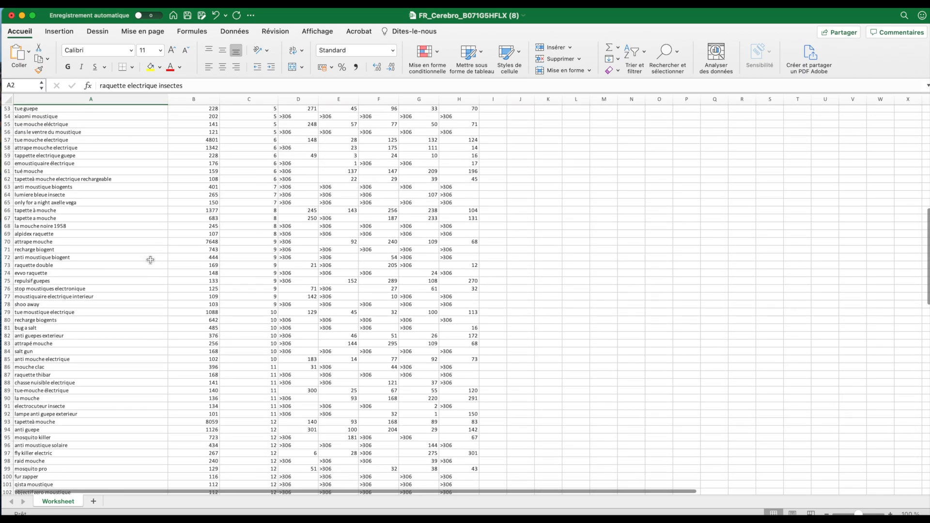
scroll(150, 260, "down", 5)
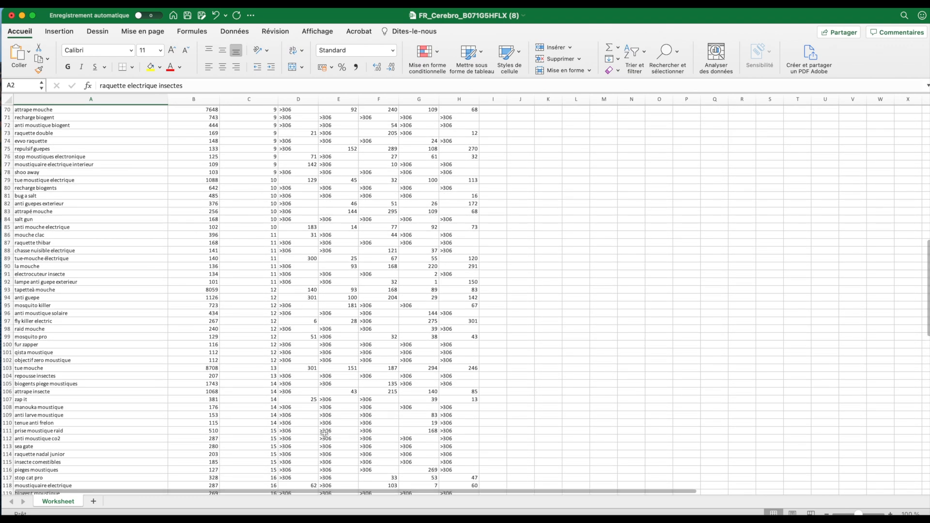
scroll(305, 452, "down", 1)
scroll(304, 452, "down", 2)
left_click_drag(290, 364, 390, 422)
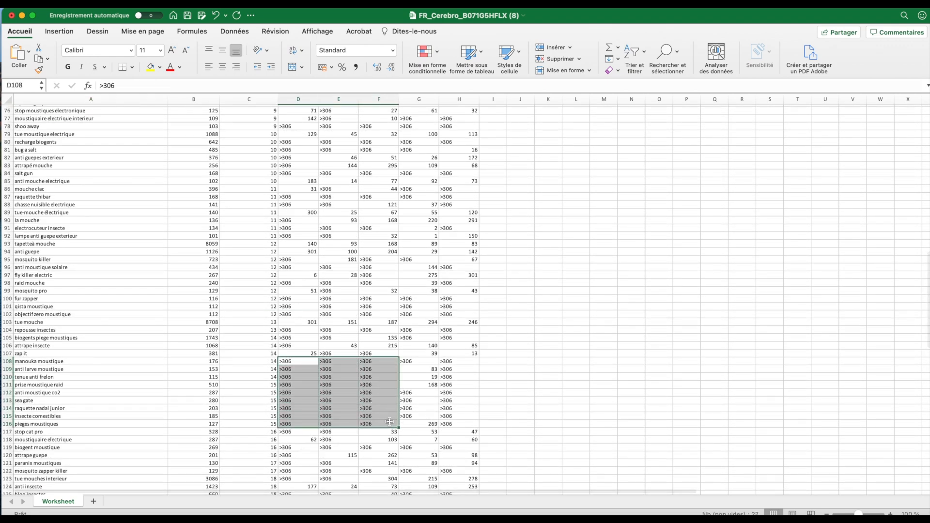
left_click_drag(463, 424, 320, 369)
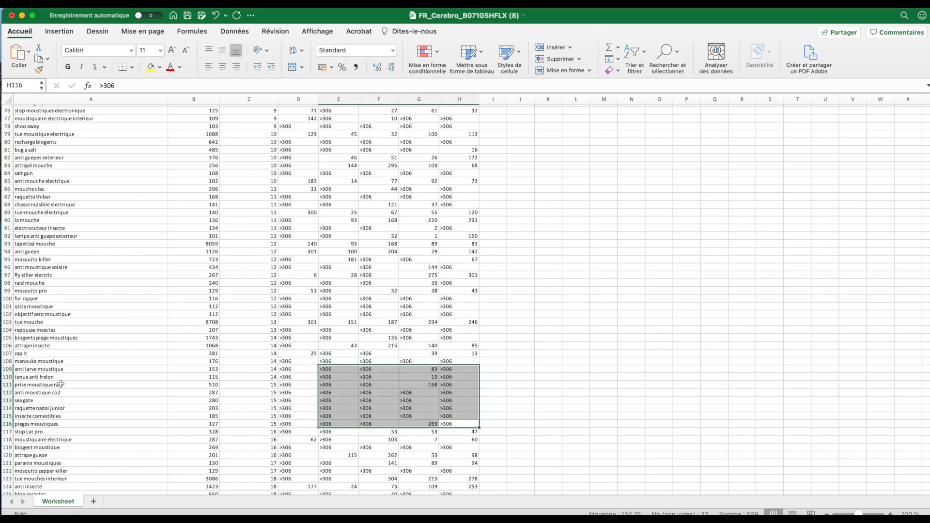
scroll(62, 380, "up", 2)
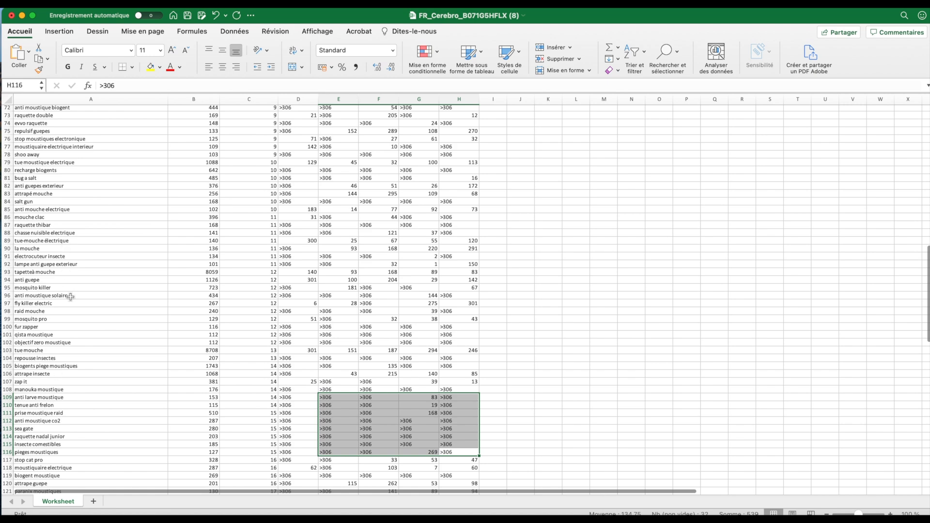
left_click(63, 256)
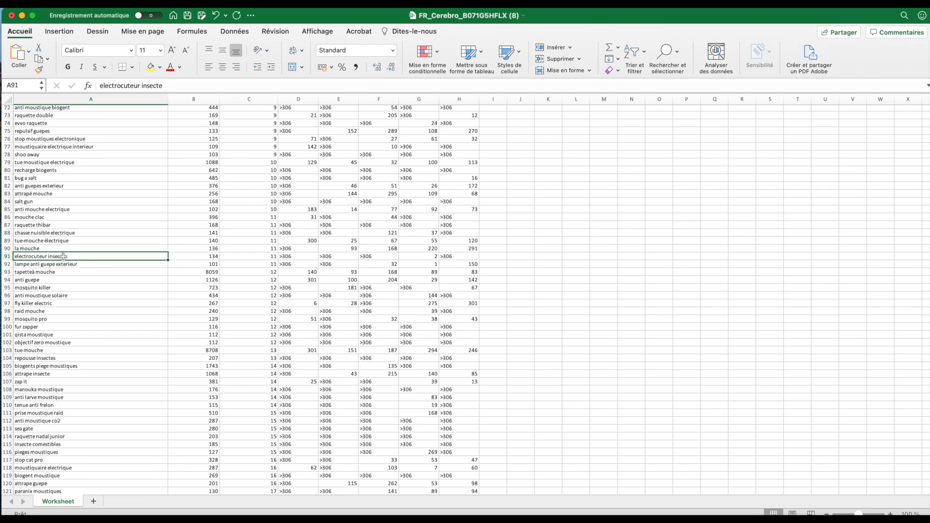
Compare the first-ranked phrases at the start of the sorted worksheet with the lower-ranked phrases further down
scroll(76, 292, "down", 4)
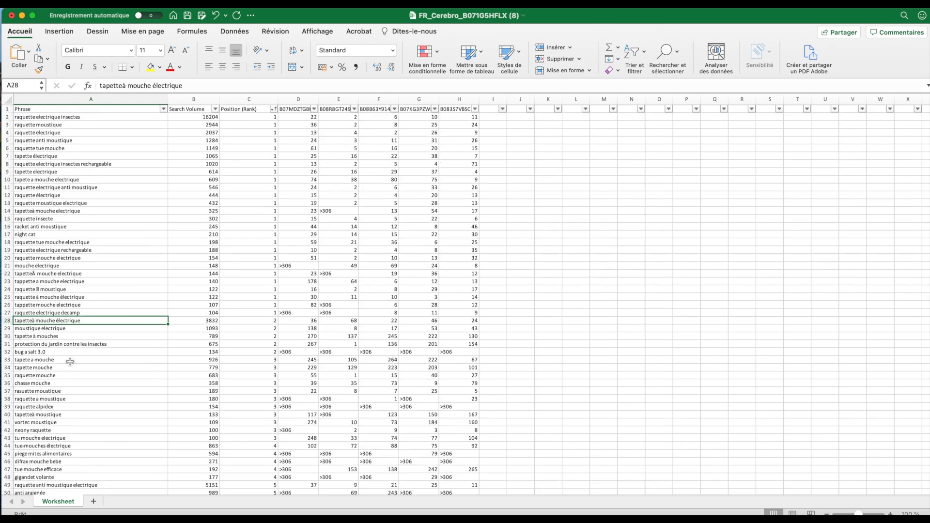
left_click(69, 120)
left_click_drag(70, 119, 74, 183)
left_click(75, 195)
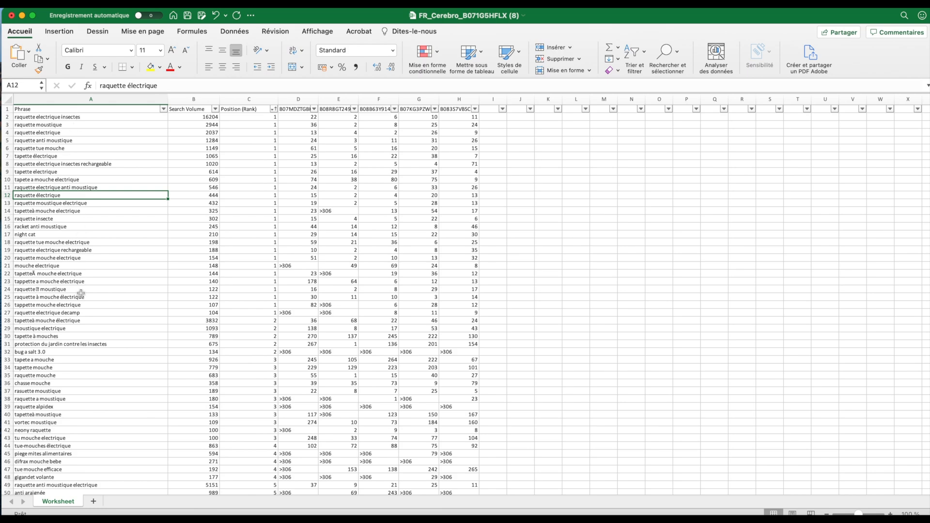
scroll(81, 293, "down", 9)
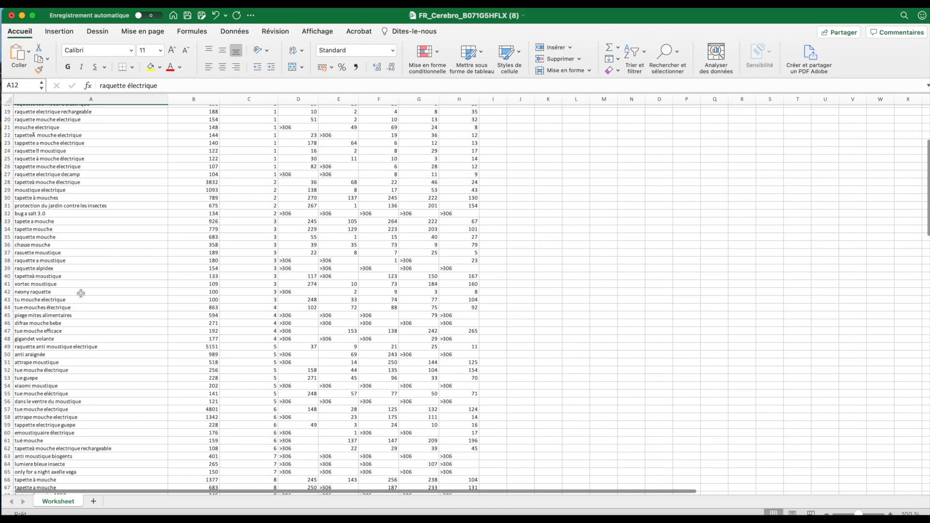
scroll(81, 293, "down", 1)
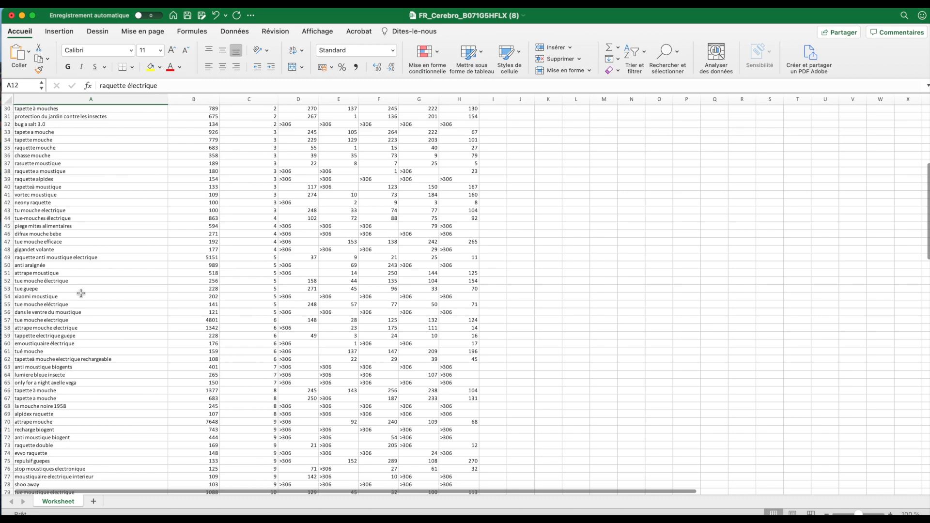
scroll(81, 294, "down", 1)
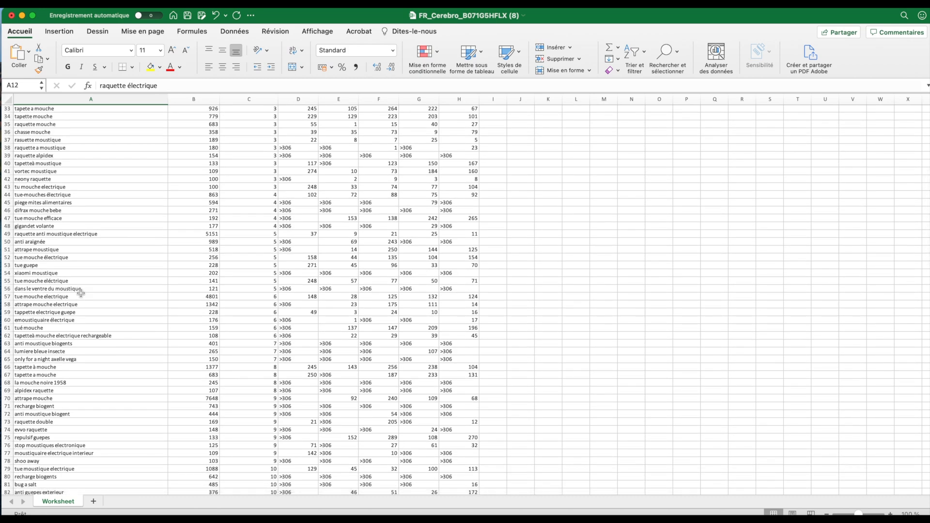
Select the phrase text "recharge biogent" in cell A71 and switch to the Amazon.fr "biogents recharge" results in Google Chrome
left_click(59, 406)
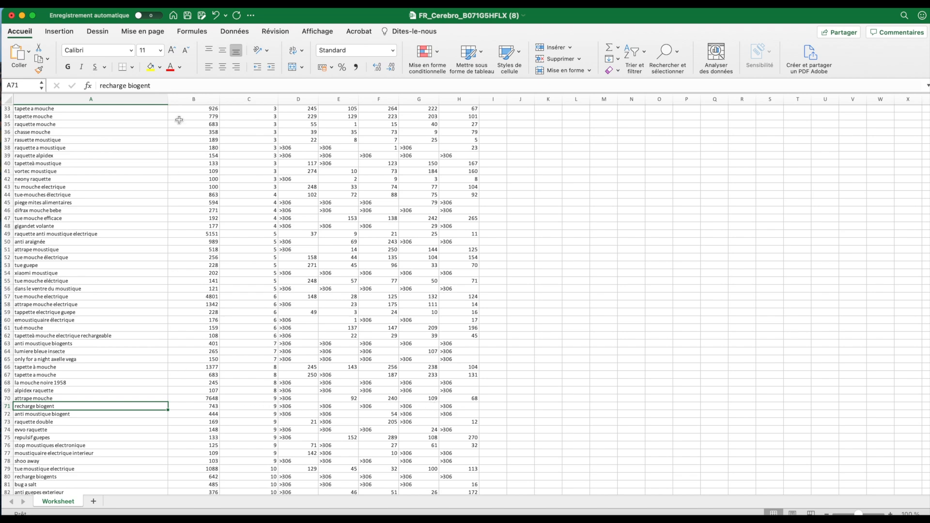
left_click(166, 85)
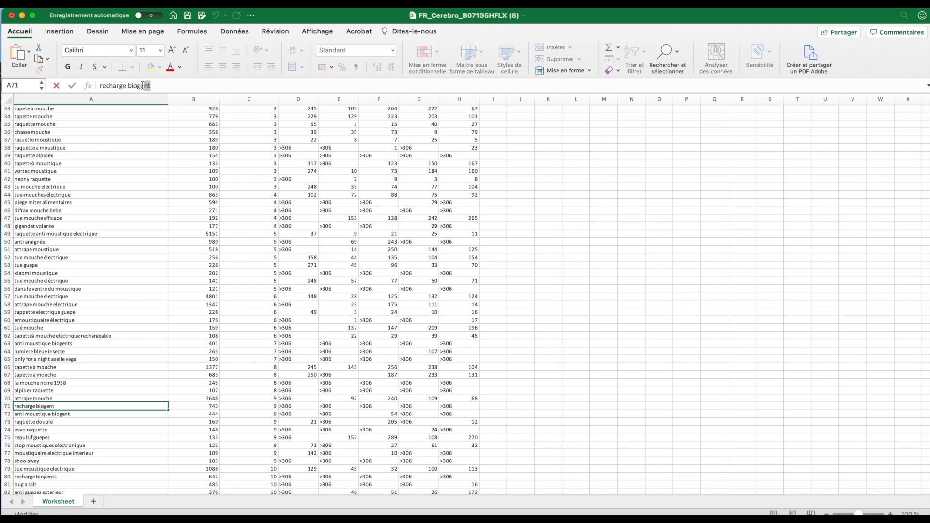
left_click_drag(150, 86, 91, 85)
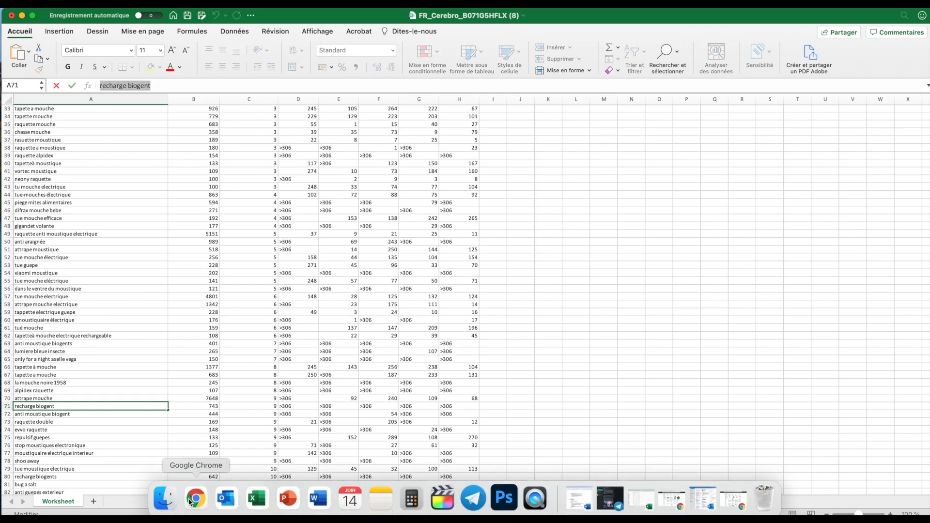
right_click(192, 501)
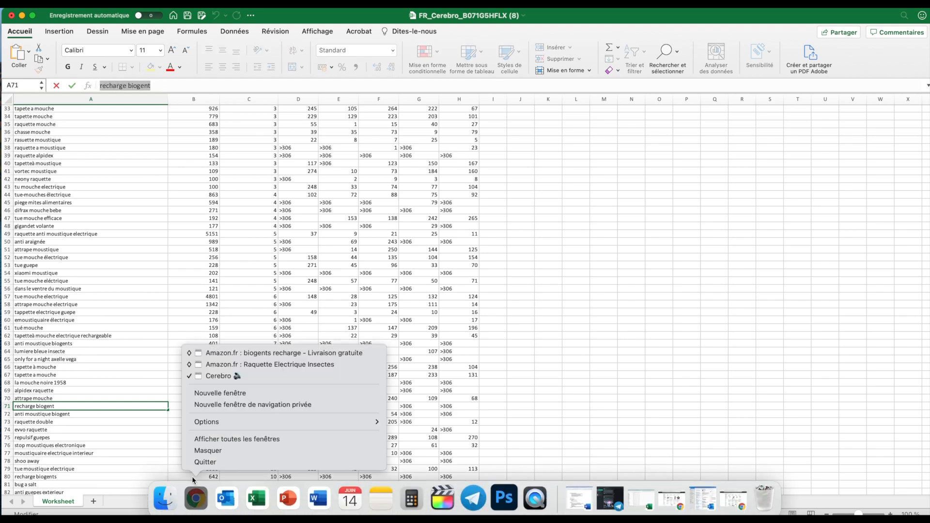
left_click(223, 353)
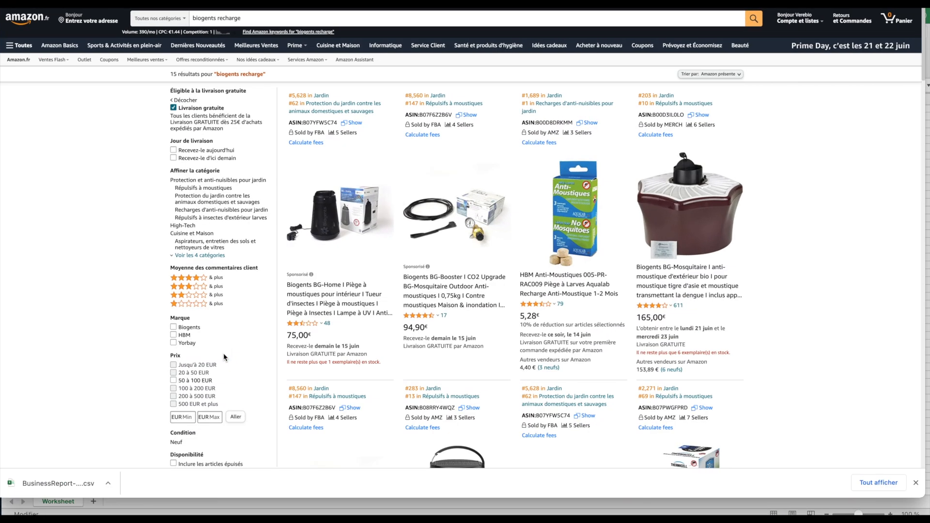
Look through the Amazon.fr product results for "biogents recharge"
left_click(254, 18)
left_click(83, 255)
scroll(82, 255, "down", 3)
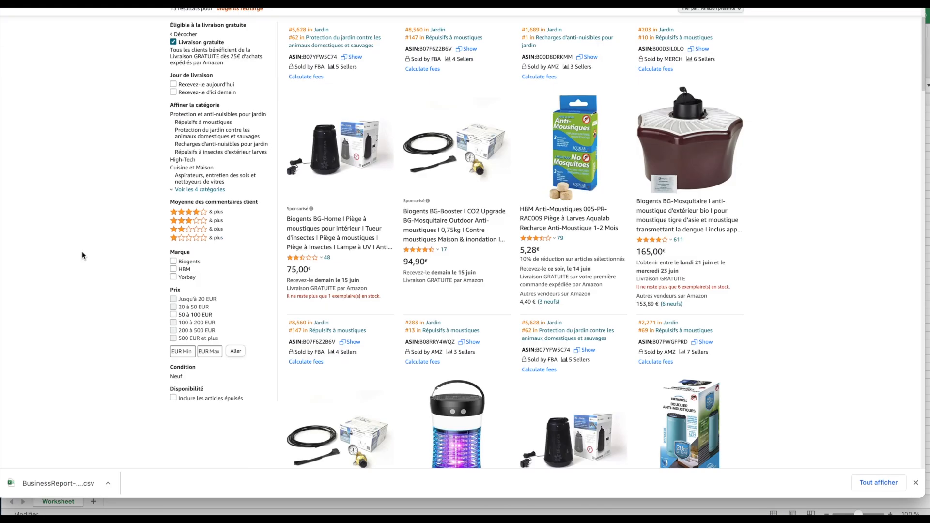
scroll(82, 255, "down", 3)
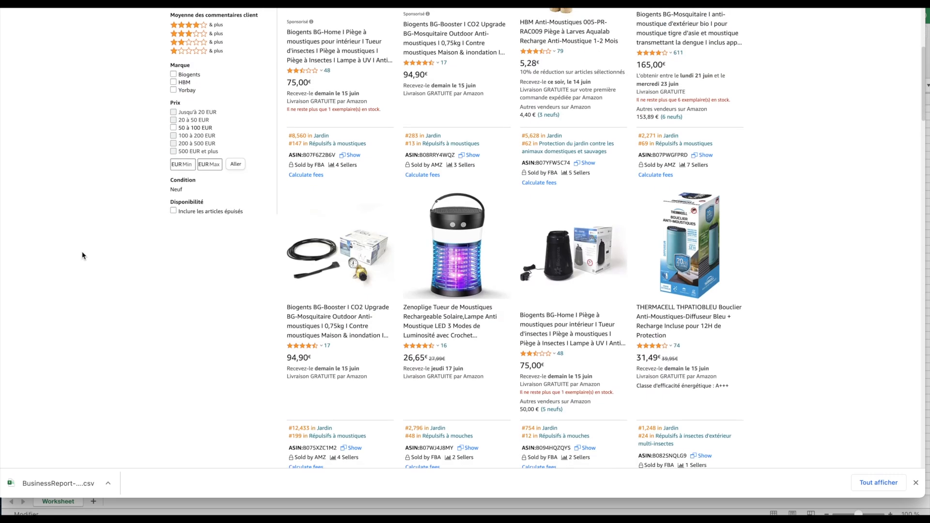
scroll(82, 255, "down", 1)
scroll(82, 255, "down", 2)
scroll(83, 255, "up", 7)
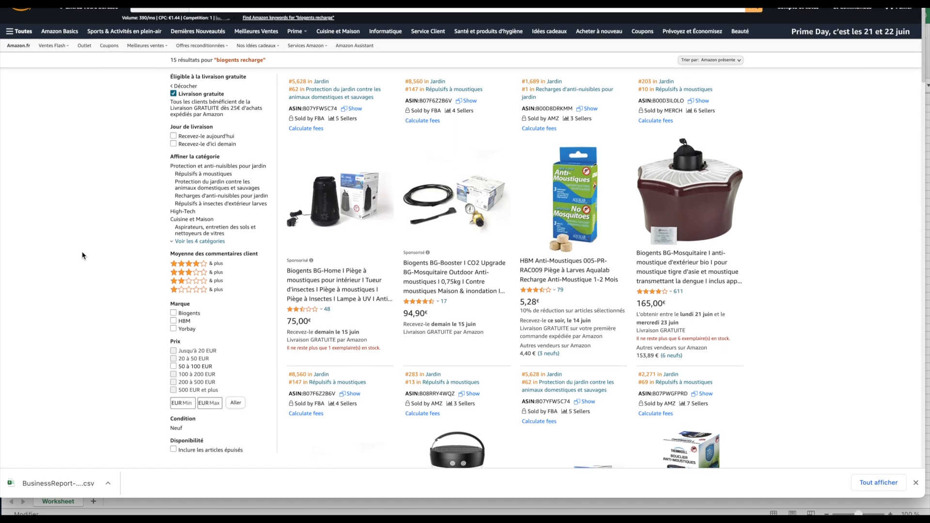
Examine how relevant the "biogents recharge" results are to electric rackets, including the Fullsexy and KOXXBASS listings
scroll(82, 255, "down", 6)
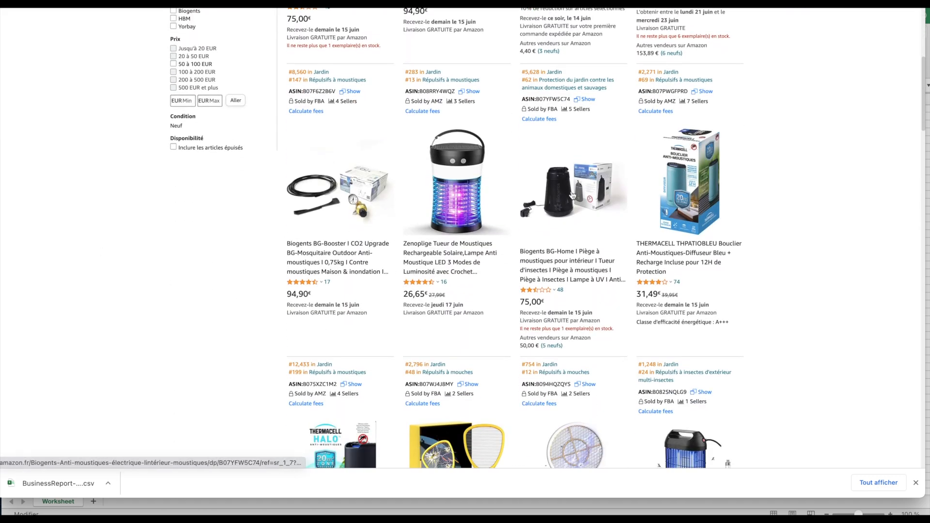
scroll(708, 257, "down", 3)
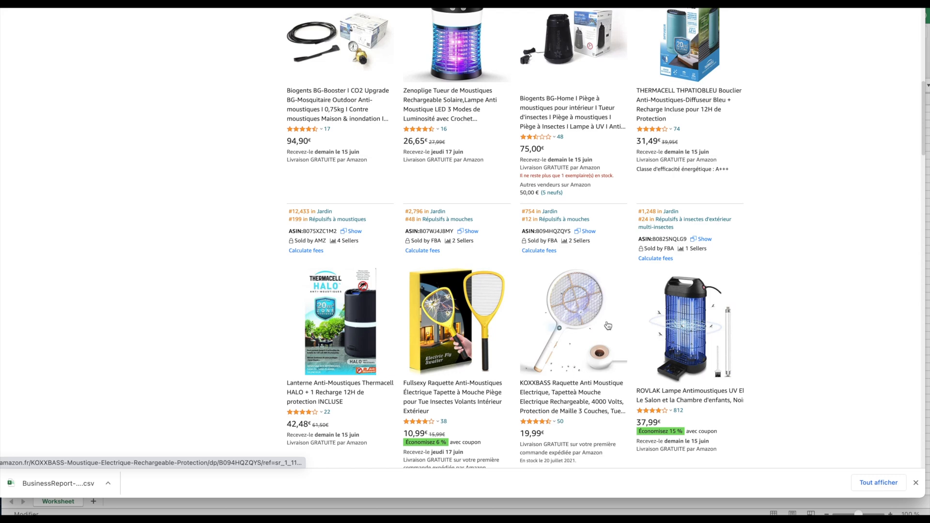
scroll(581, 340, "down", 3)
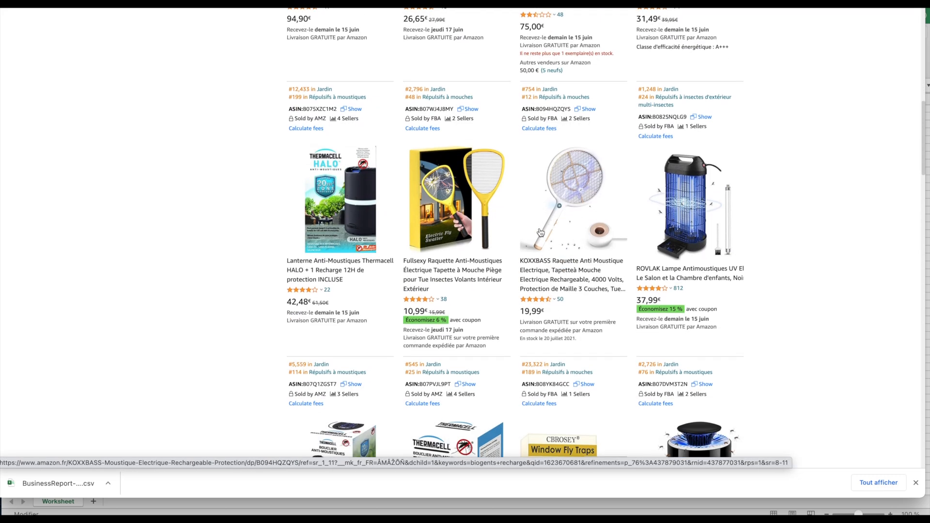
scroll(550, 257, "down", 4)
scroll(558, 193, "up", 8)
scroll(558, 186, "up", 8)
scroll(49, 159, "down", 2)
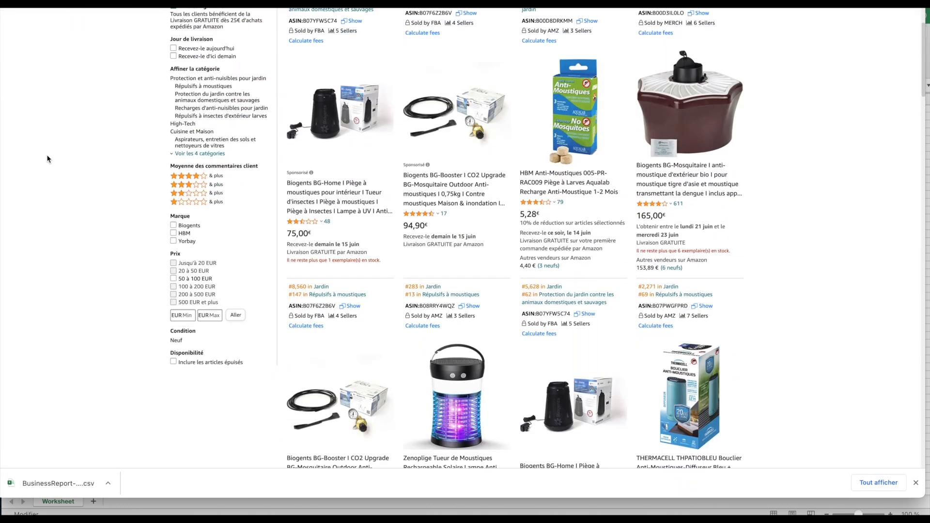
scroll(49, 159, "down", 8)
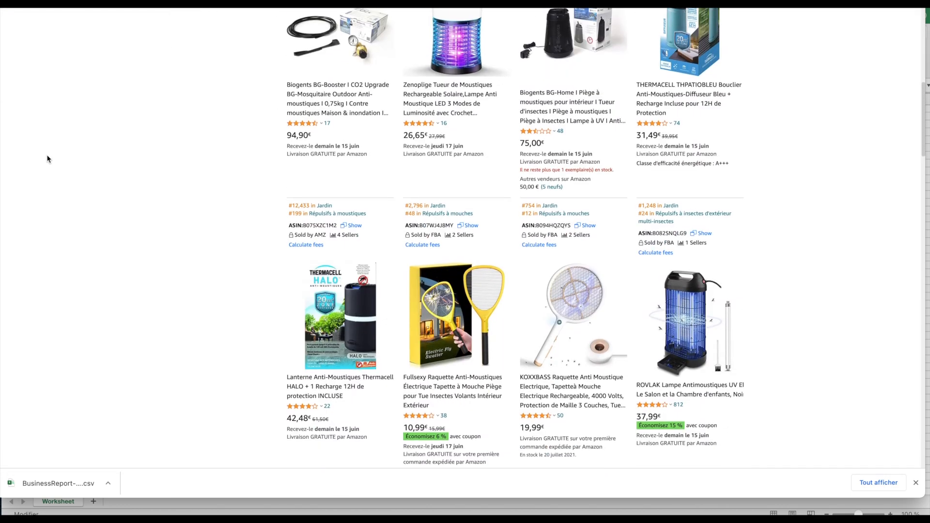
scroll(266, 235, "up", 10)
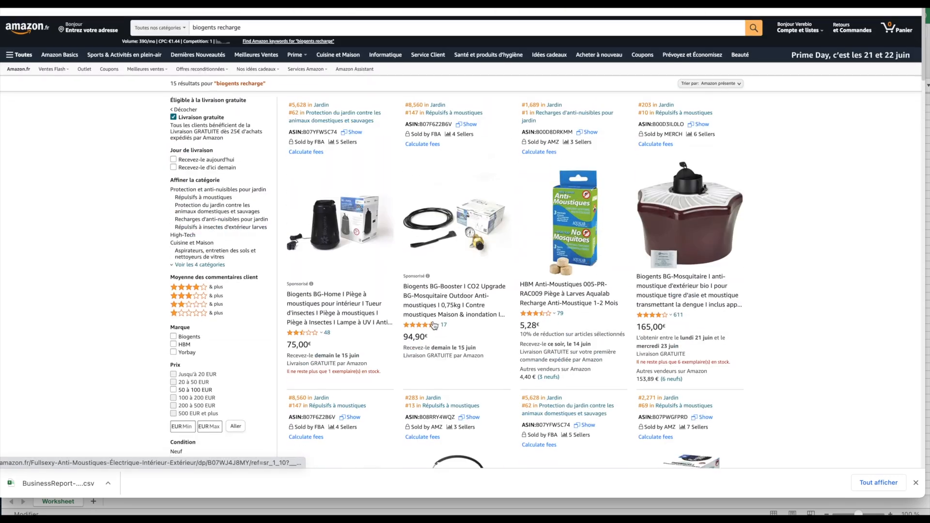
left_click(246, 18)
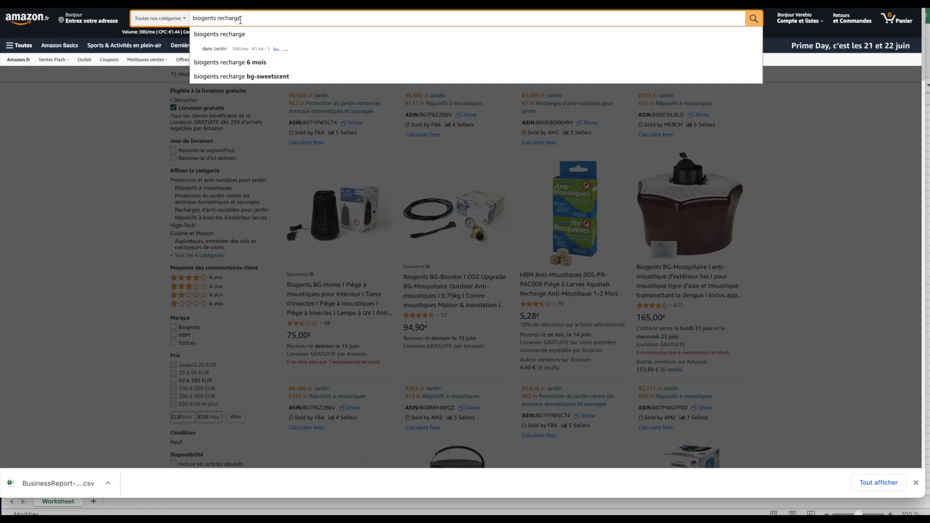
left_click(82, 134)
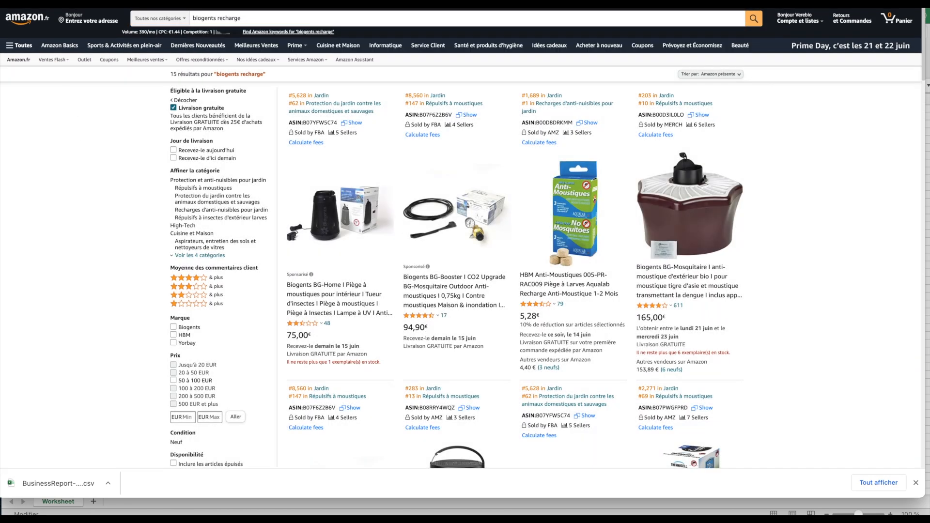
Minimize the Amazon window and return to the start of the keyword list in Excel
key("super+m")
scroll(86, 427, "down", 4)
scroll(86, 426, "up", 15)
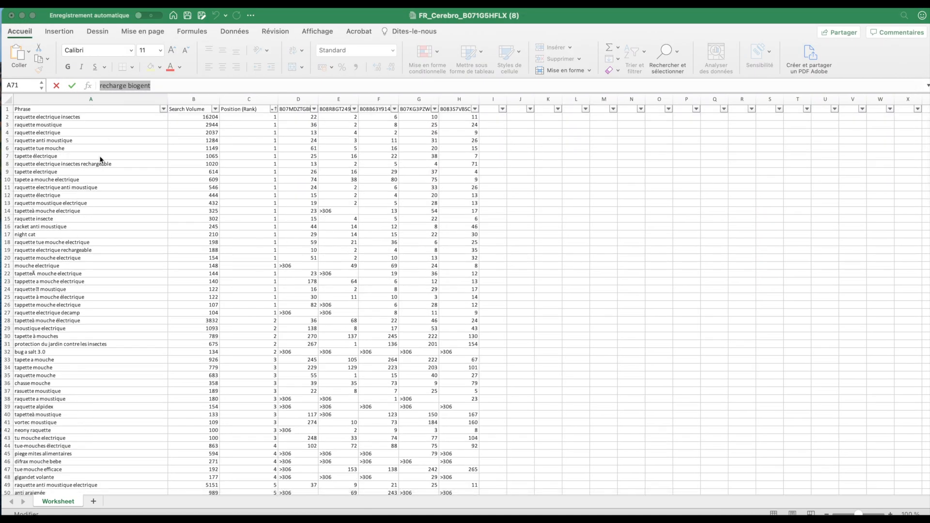
Copy the keyword phrases in the Phrase column from A2 down the list and switch to the Cerebro window in Google Chrome
left_click_drag(112, 117, 160, 480)
key("super+c")
right_click(196, 498)
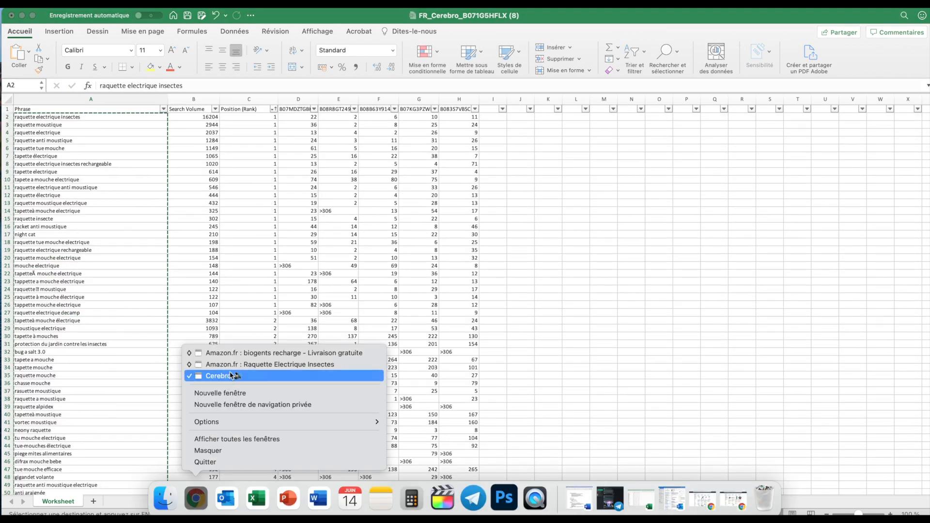
left_click(231, 376)
Open the Frankenstein keyword processor and paste the copied phrases as the original keywords
mouse_move(23, 142)
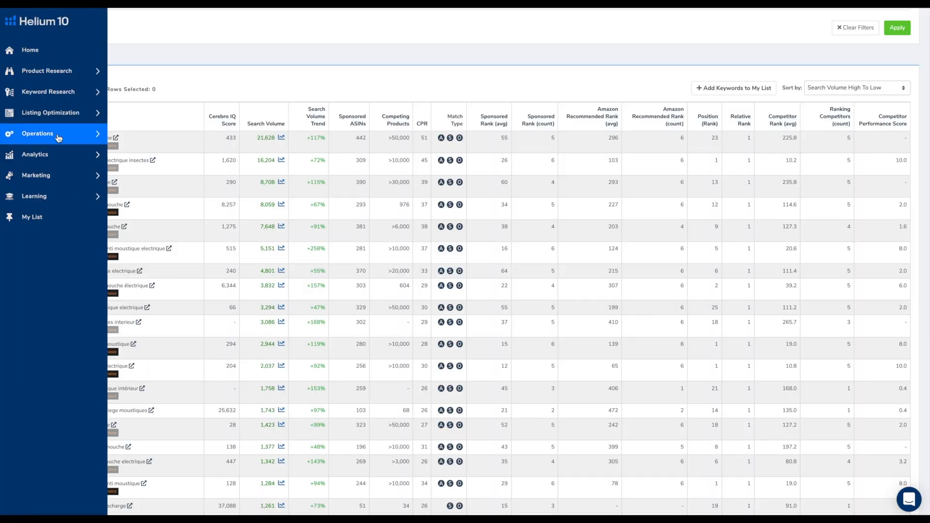
left_click(53, 118)
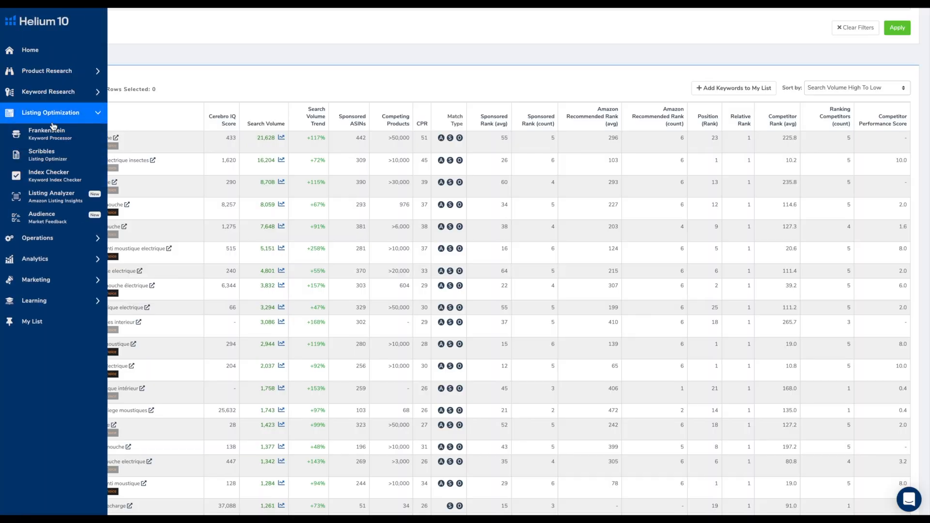
left_click(49, 134)
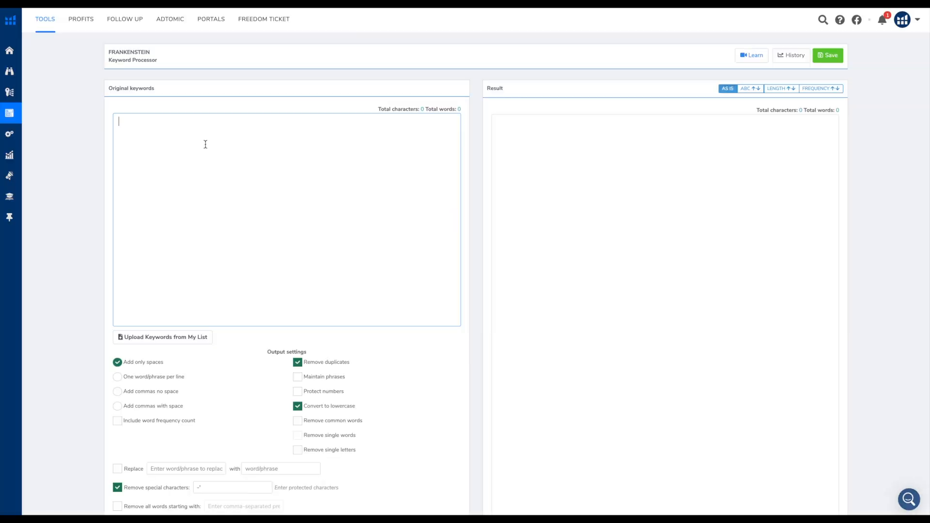
key("ctrl+v")
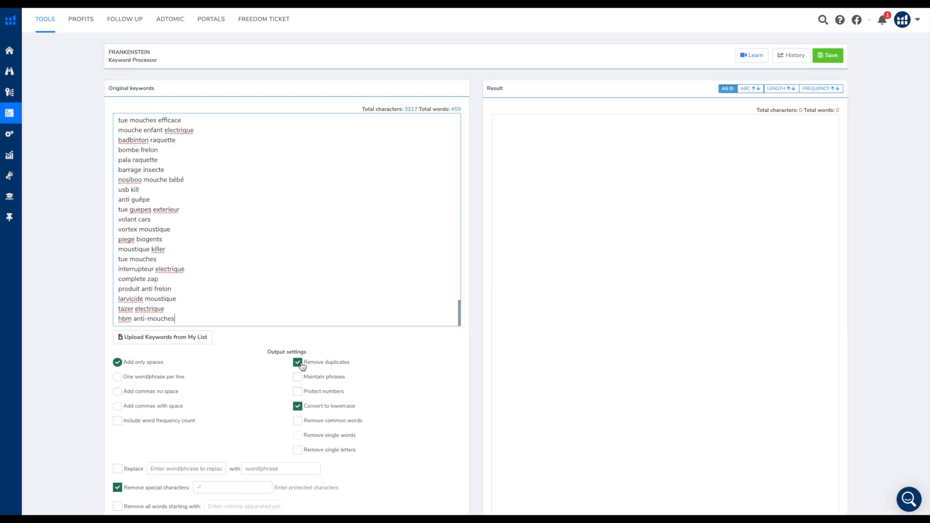
Process the keywords with duplicates removed, special characters removed, lowercase conversion and only spaces added
scroll(318, 366, "down", 3)
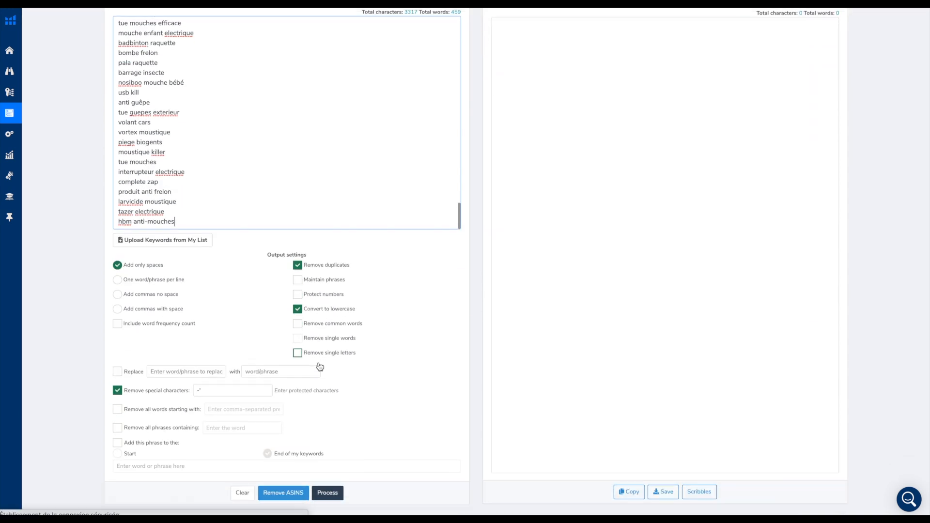
left_click(328, 481)
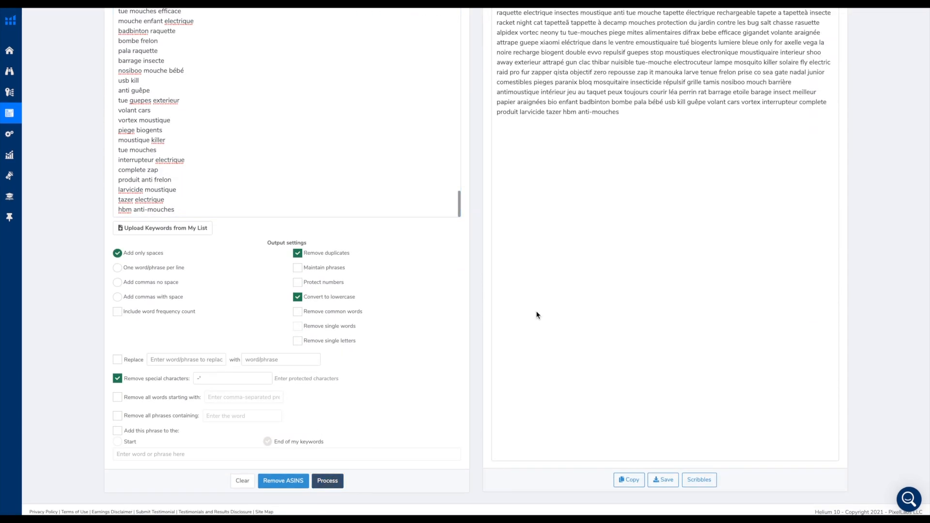
scroll(670, 212, "up", 2)
scroll(670, 212, "up", 1)
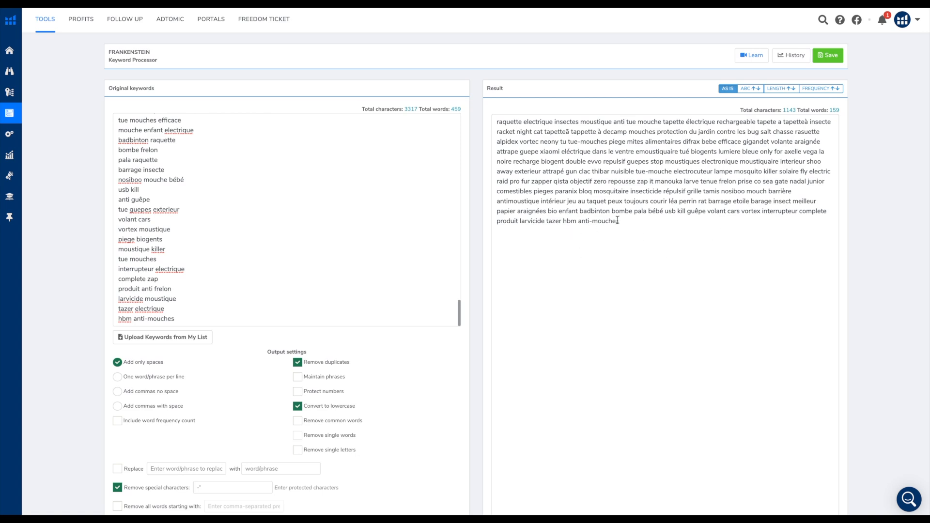
Copy the full processed keyword result and open the Scribbles listing optimizer
left_click_drag(623, 225, 494, 123)
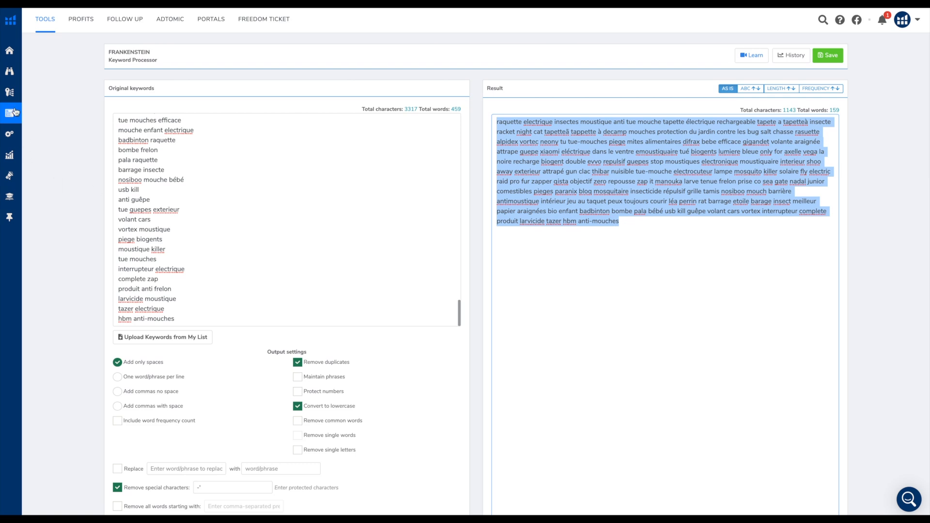
mouse_move(20, 149)
left_click(43, 162)
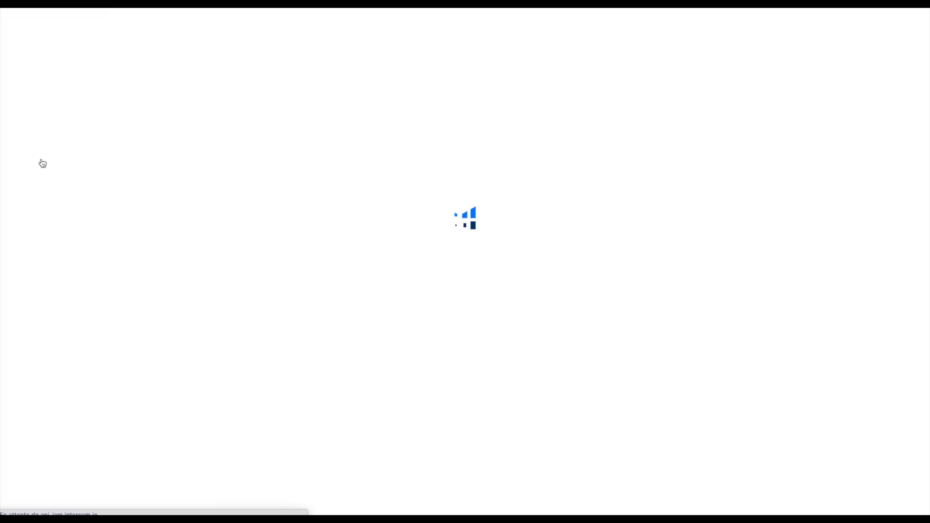
left_click(108, 78)
left_click(100, 166)
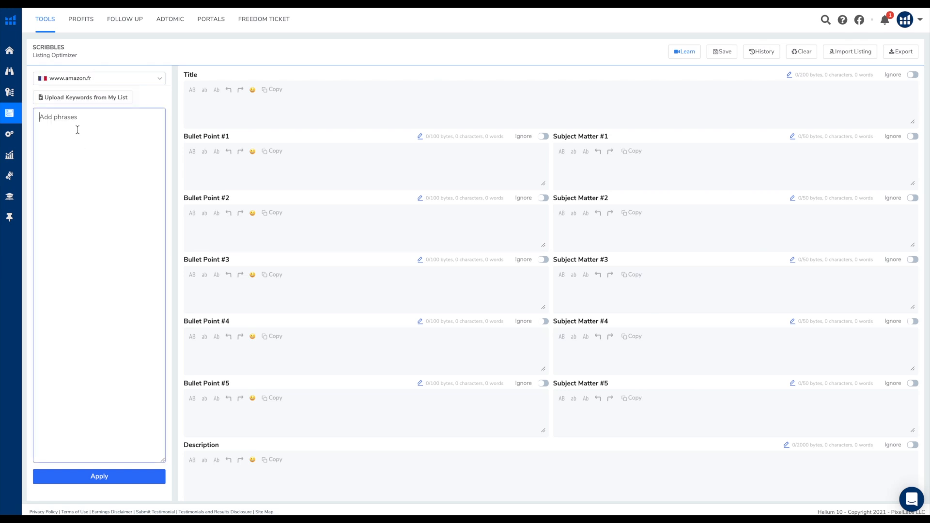
key("ctrl+v")
left_click(102, 477)
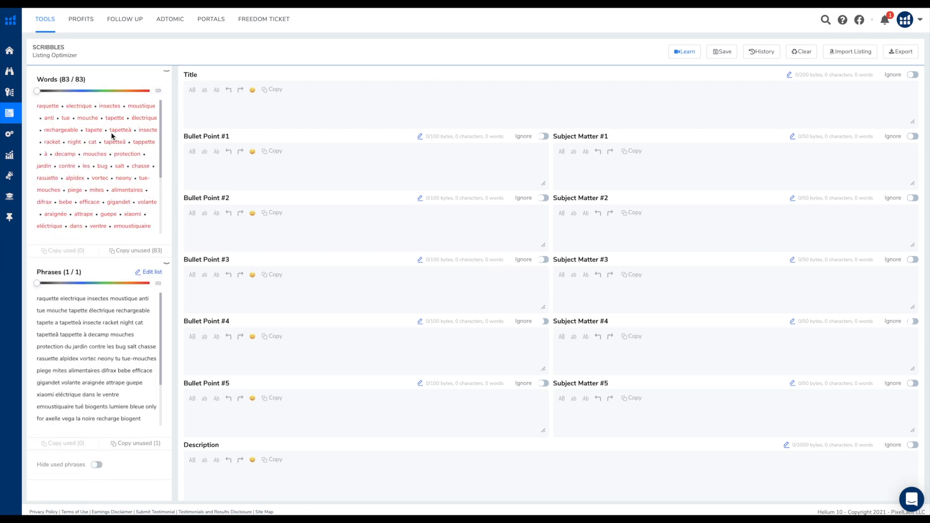
Write the listing title "Raquette Electrique anti moustique"
left_click(235, 106)
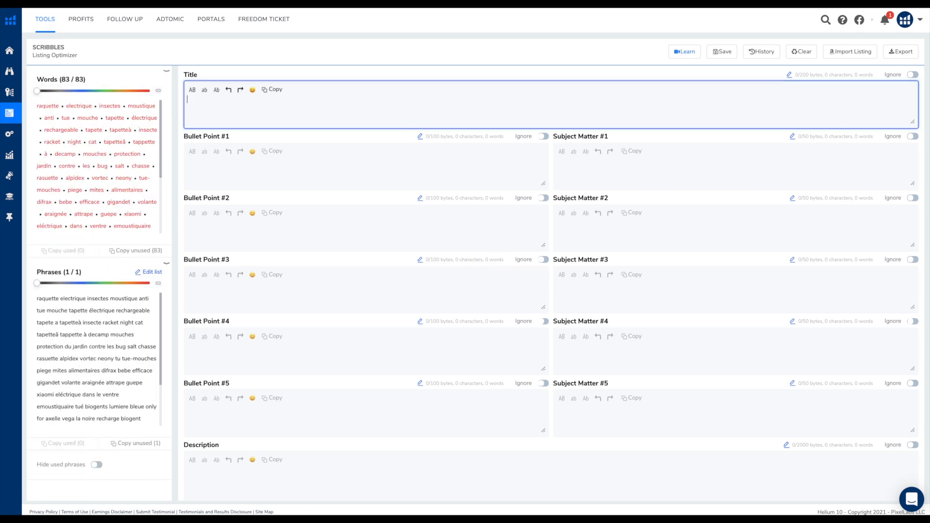
type("Raquette ")
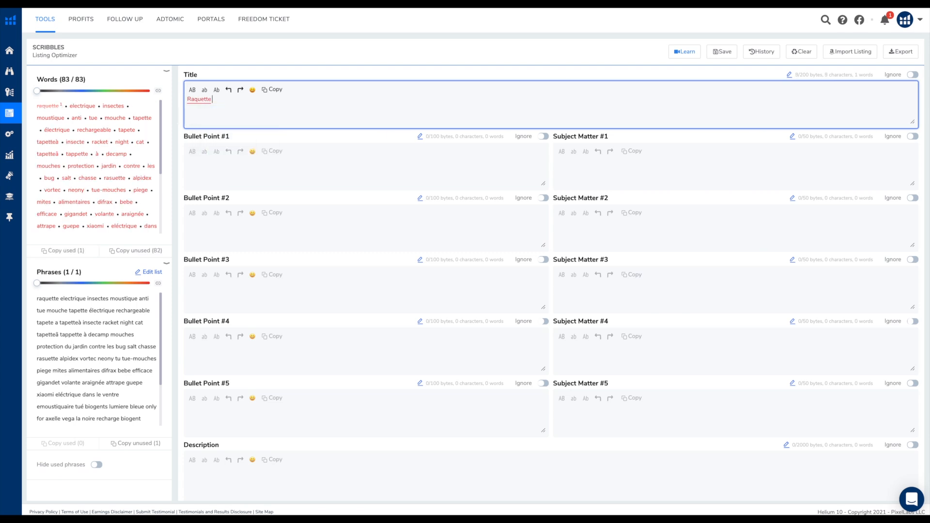
type("Electri")
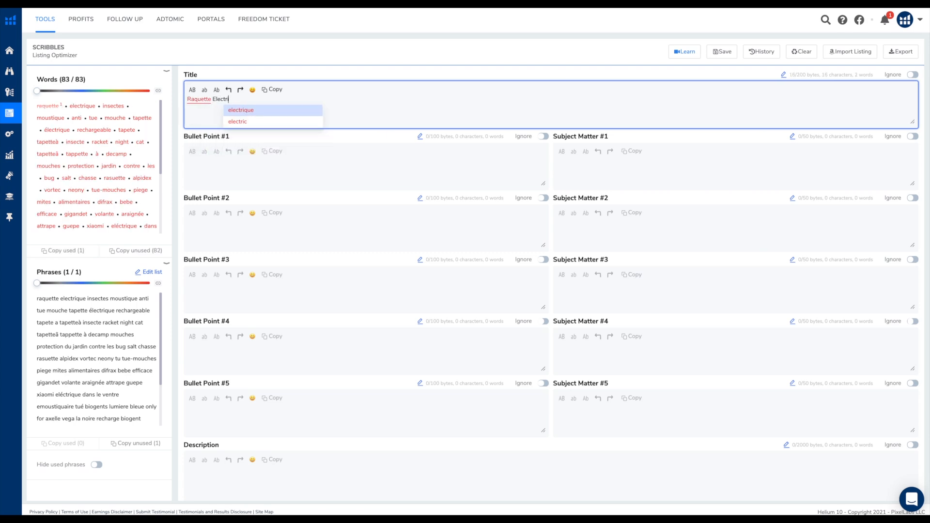
type("que anti moustique")
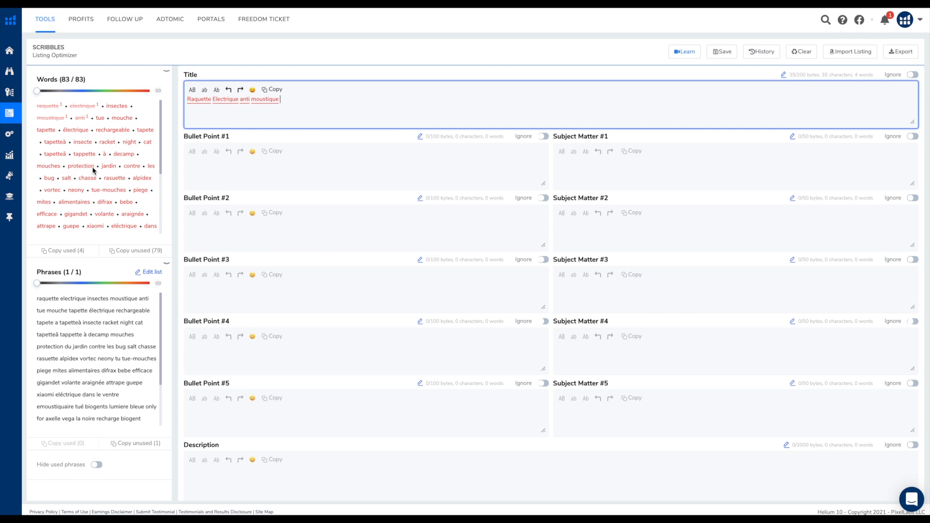
scroll(107, 143, "down", 5)
scroll(108, 143, "up", 5)
scroll(260, 422, "down", 2)
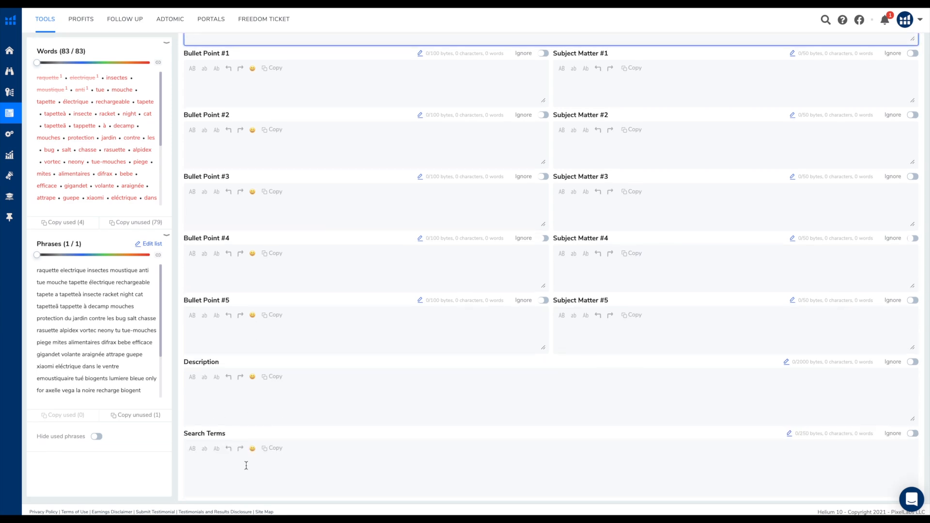
scroll(246, 466, "up", 2)
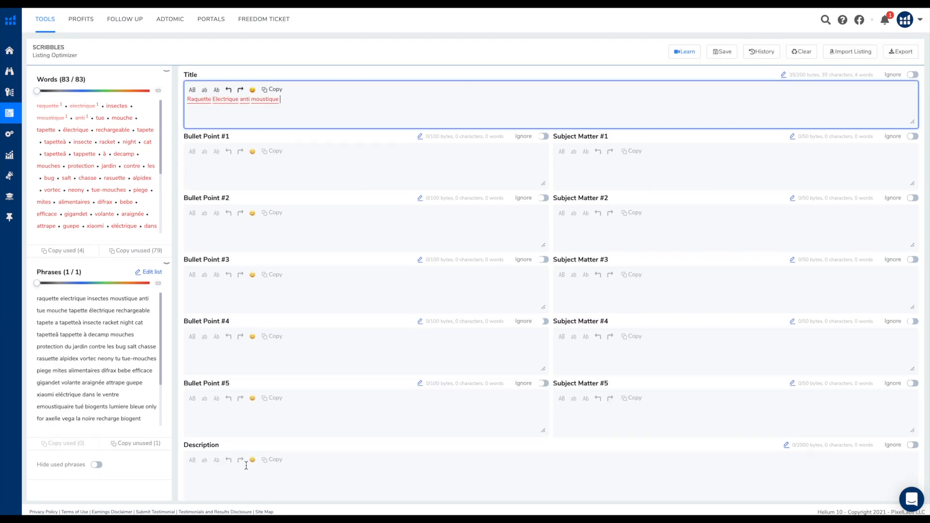